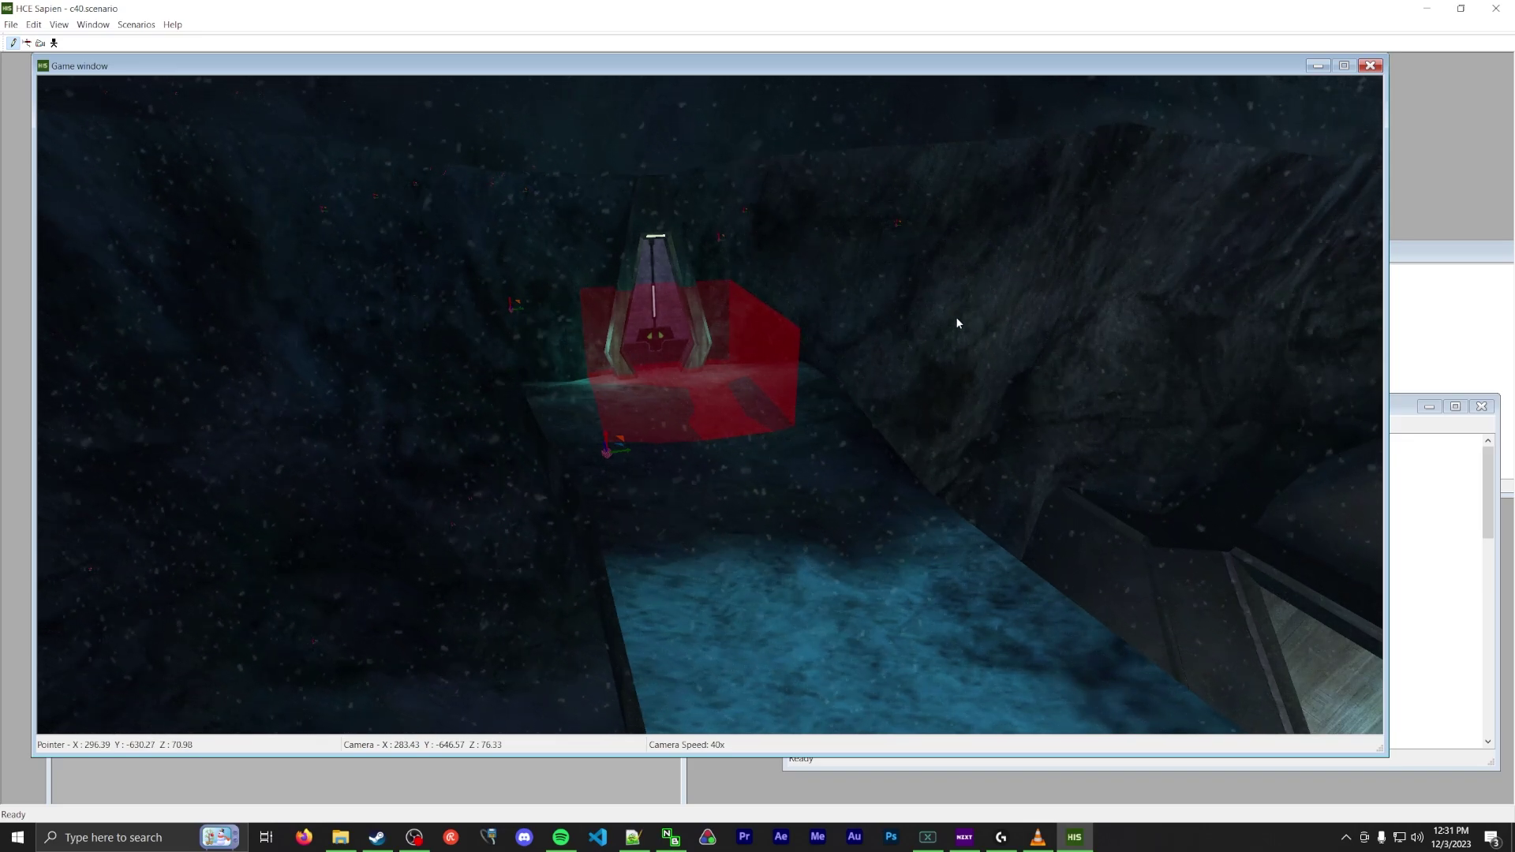
- Fly up to the corridor's green trigger volume and face it head-on
{"action": "key", "text": "w"}
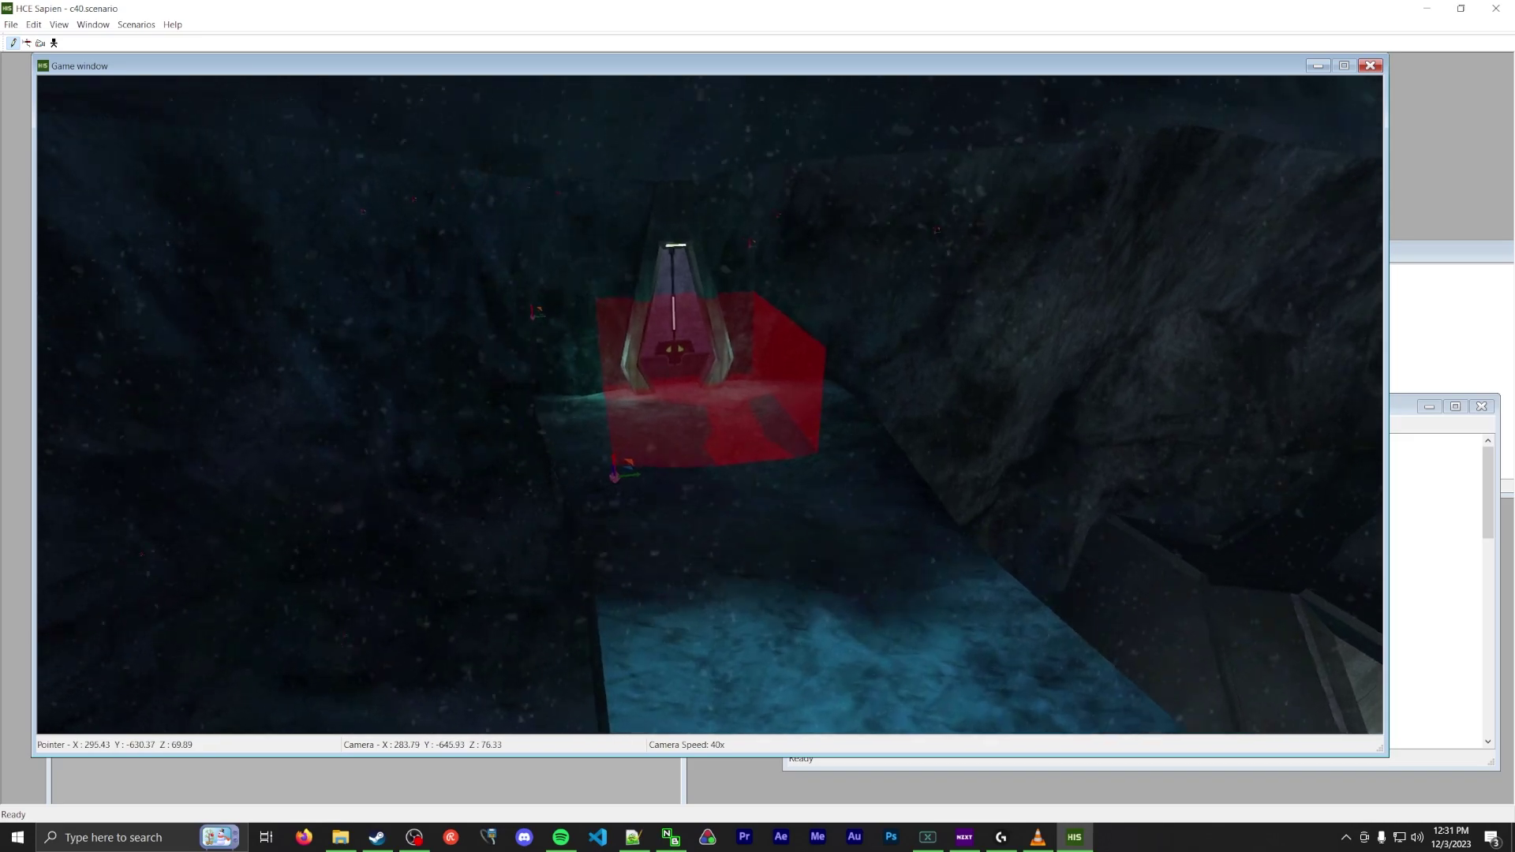
{"action": "key", "text": "w"}
{"action": "middle_click_drag", "start_coordinate": [876, 339], "coordinate": [710, 353]}
{"action": "key", "text": "w"}
{"action": "key", "text": "w"}
{"action": "key", "text": "w"}
{"action": "key", "text": "w"}
{"action": "key", "text": "w"}
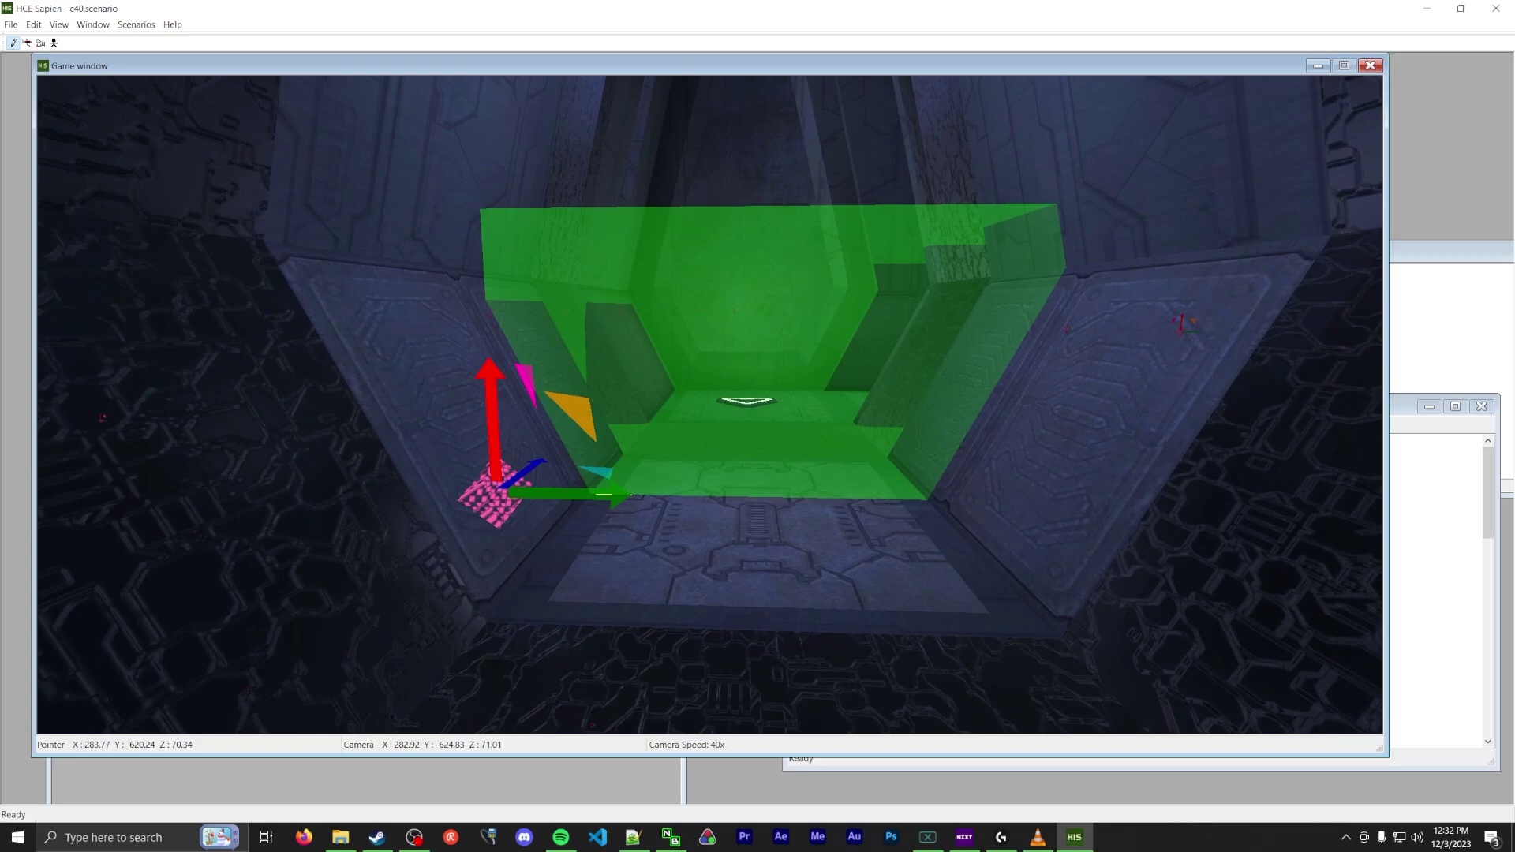
{"action": "key", "text": "w"}
- Fly past the green trigger volume along the corridor into the open void
{"action": "key", "text": "s"}
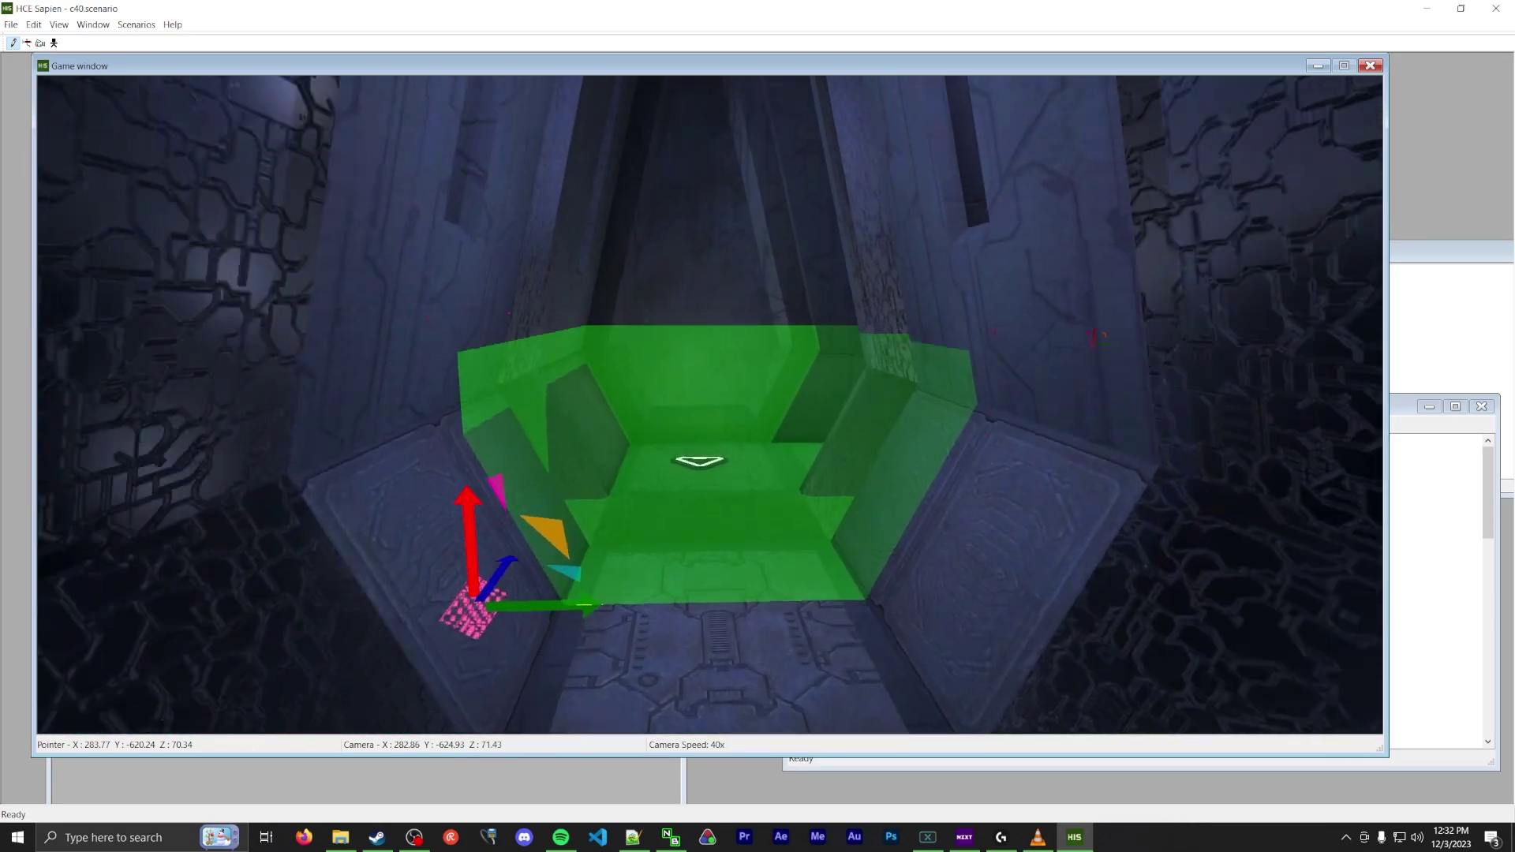
{"action": "key", "text": "a"}
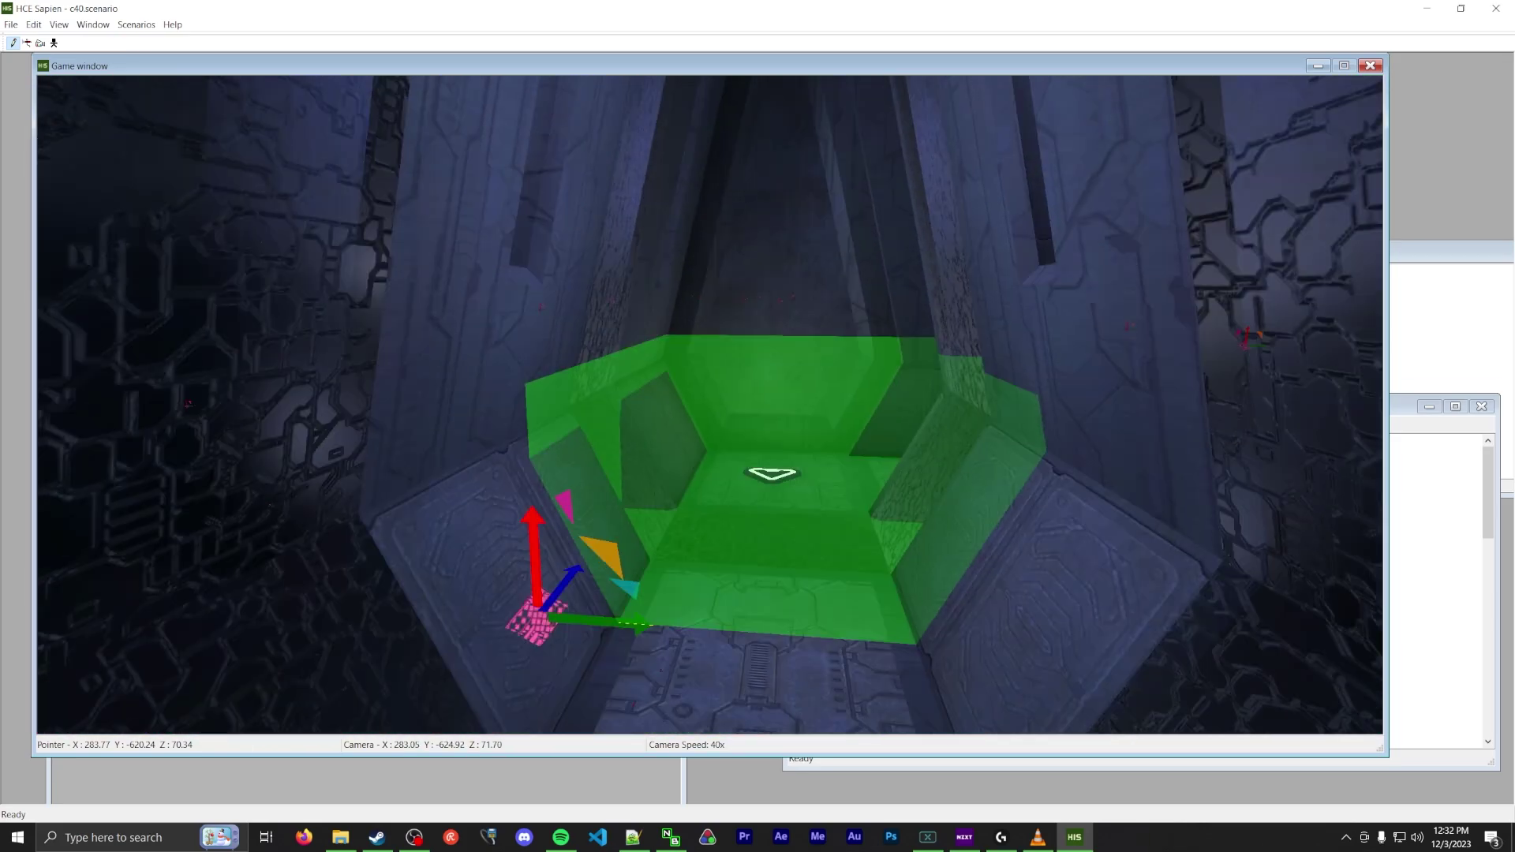
{"action": "key", "text": "w"}
{"action": "middle_click_drag", "start_coordinate": [711, 403], "coordinate": [758, 411]}
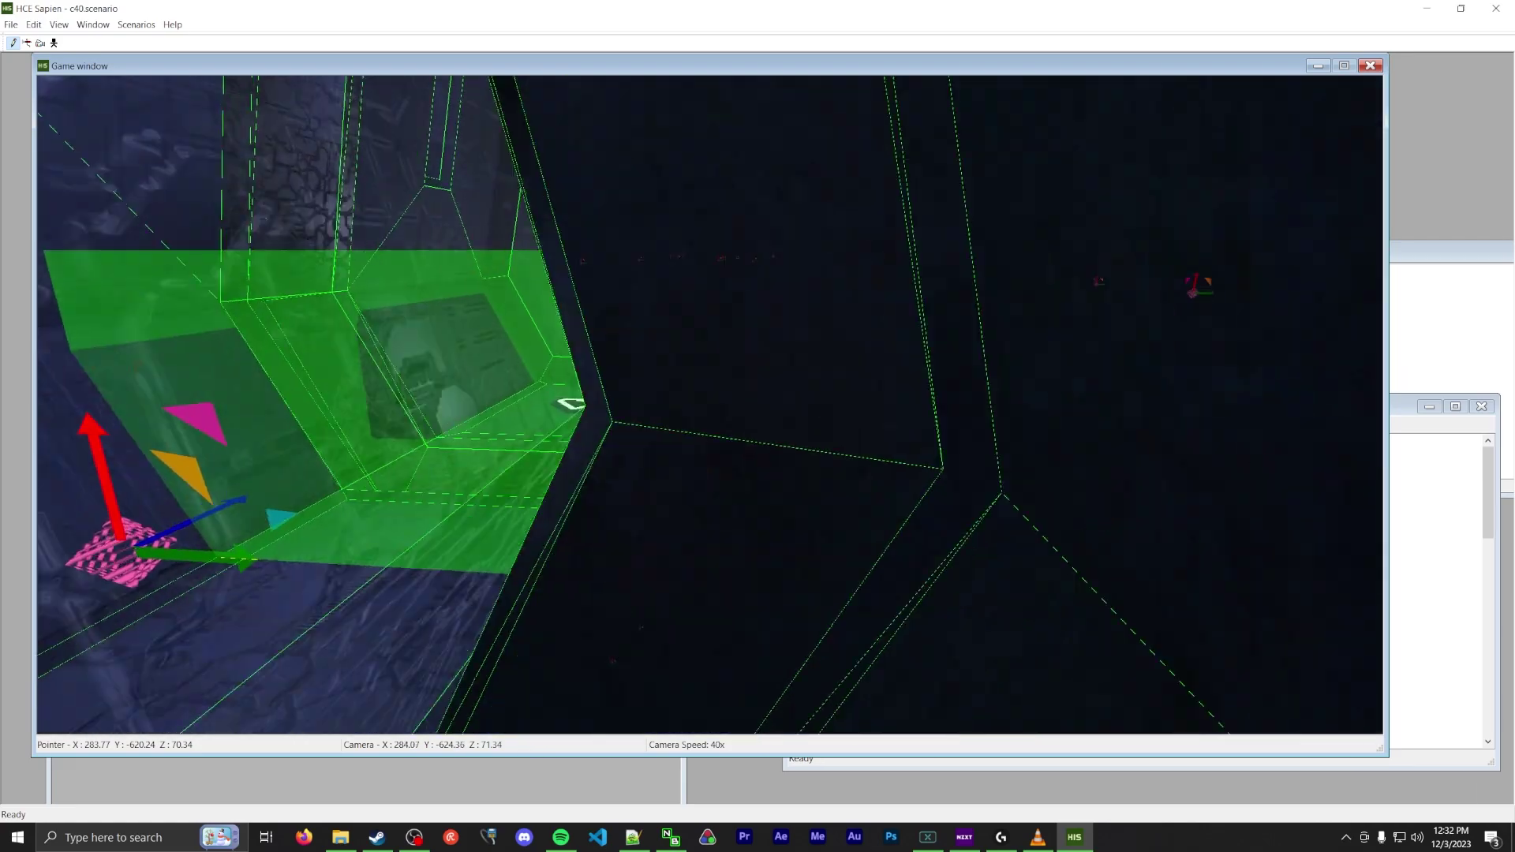
{"action": "key", "text": "w"}
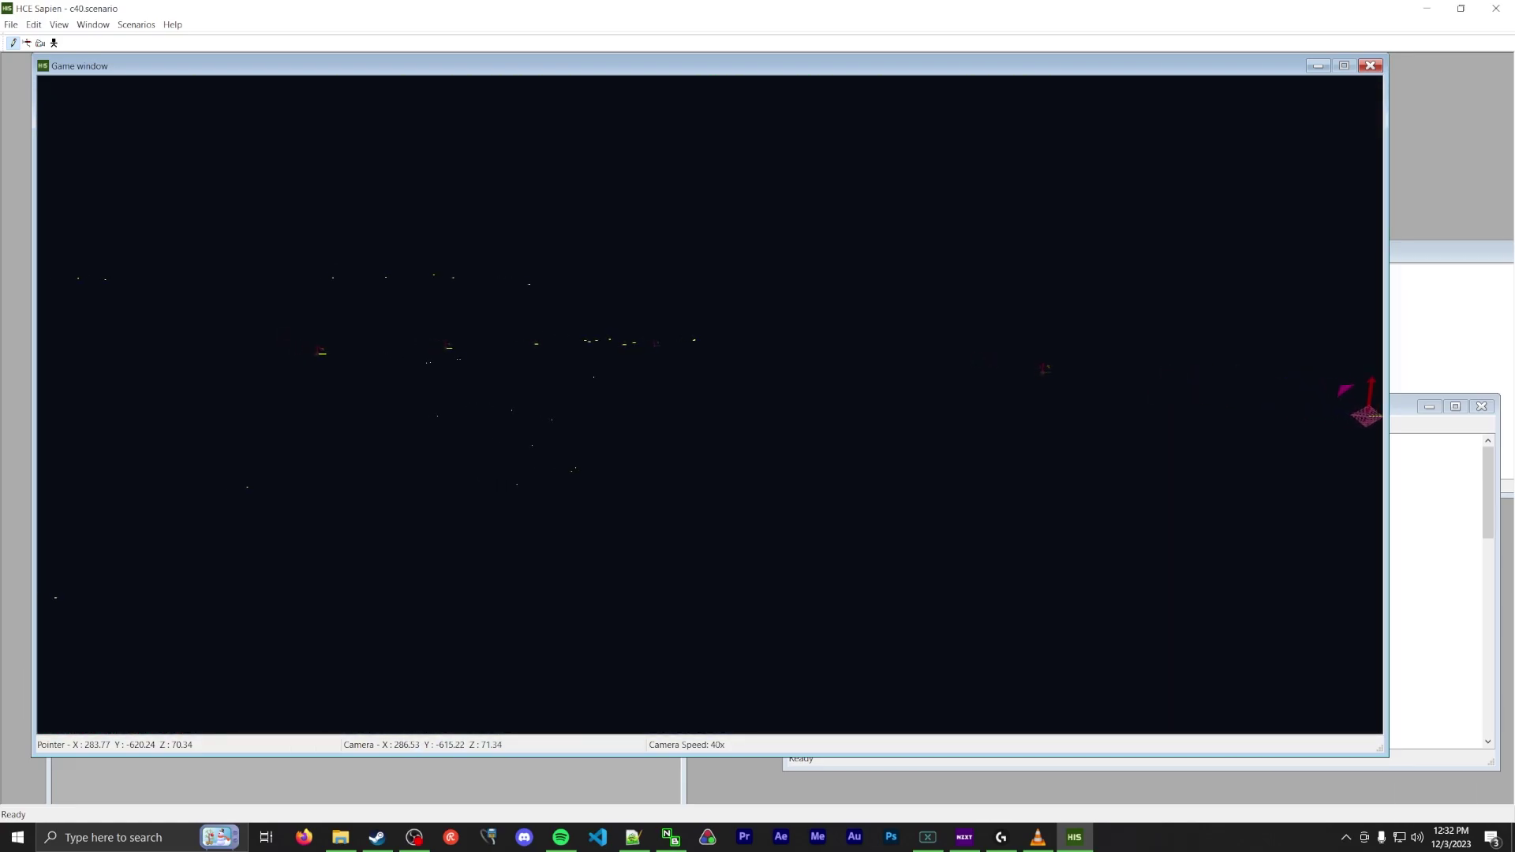
- Switch the loaded BSP to c40_b5 via Edit > Switch BSP
{"action": "left_click", "coordinate": [33, 25]}
{"action": "left_click", "coordinate": [71, 43]}
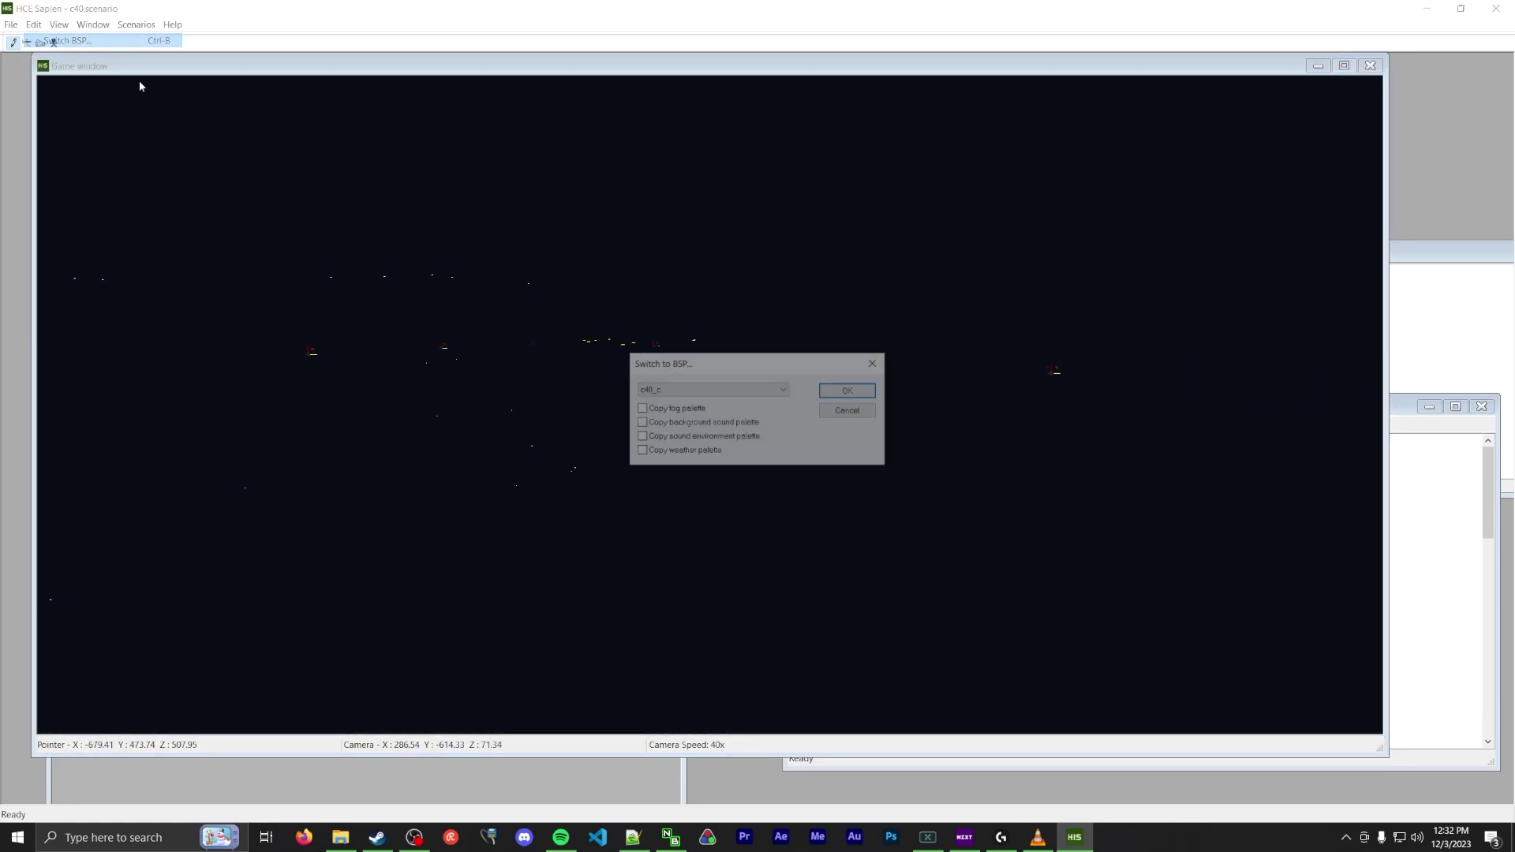
{"action": "left_click", "coordinate": [665, 392]}
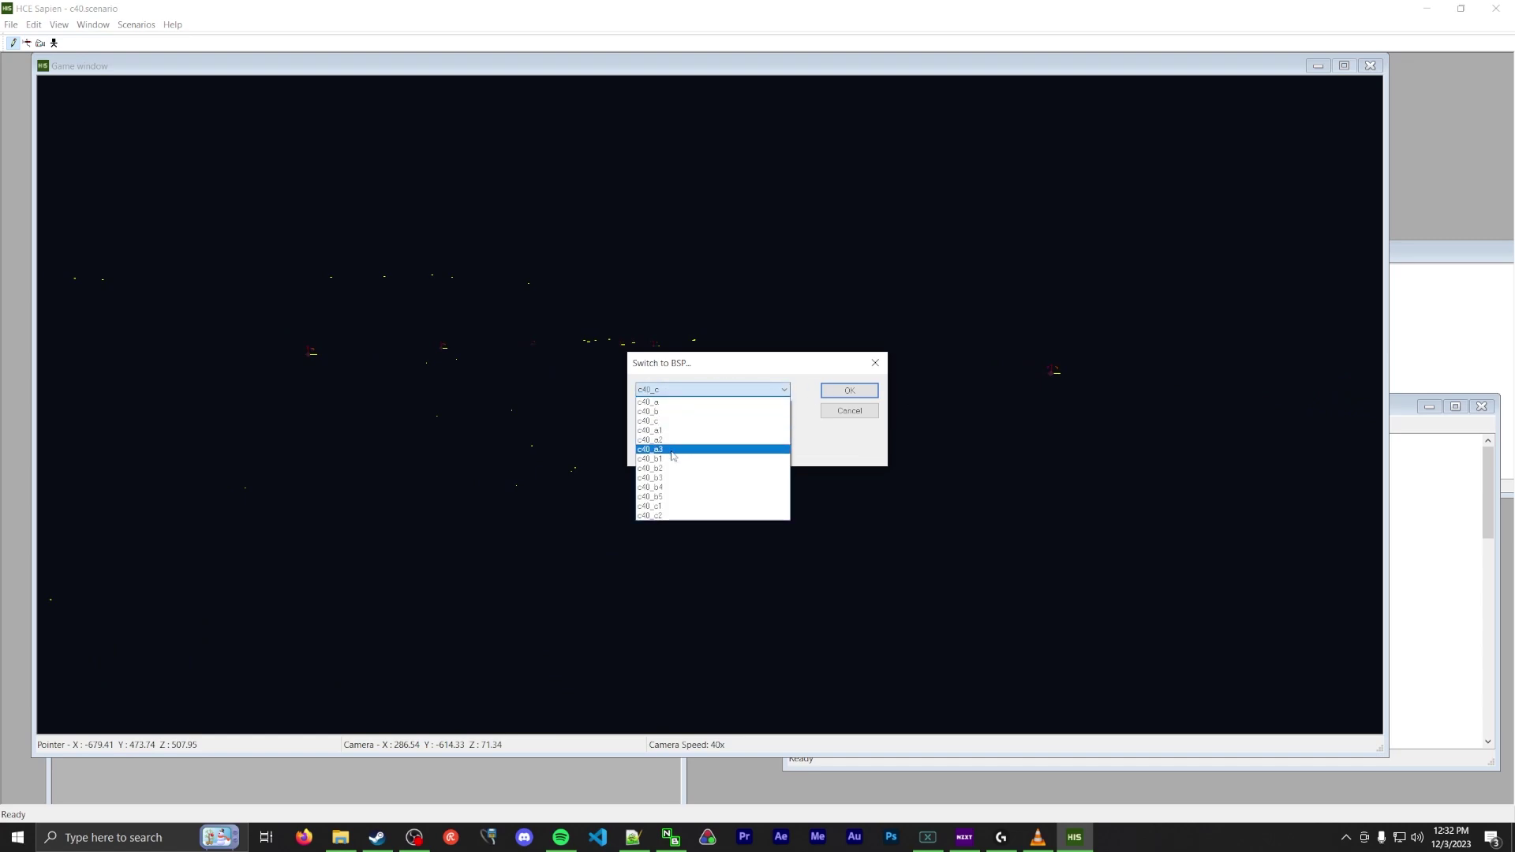
{"action": "left_click", "coordinate": [673, 497]}
{"action": "left_click", "coordinate": [839, 392]}
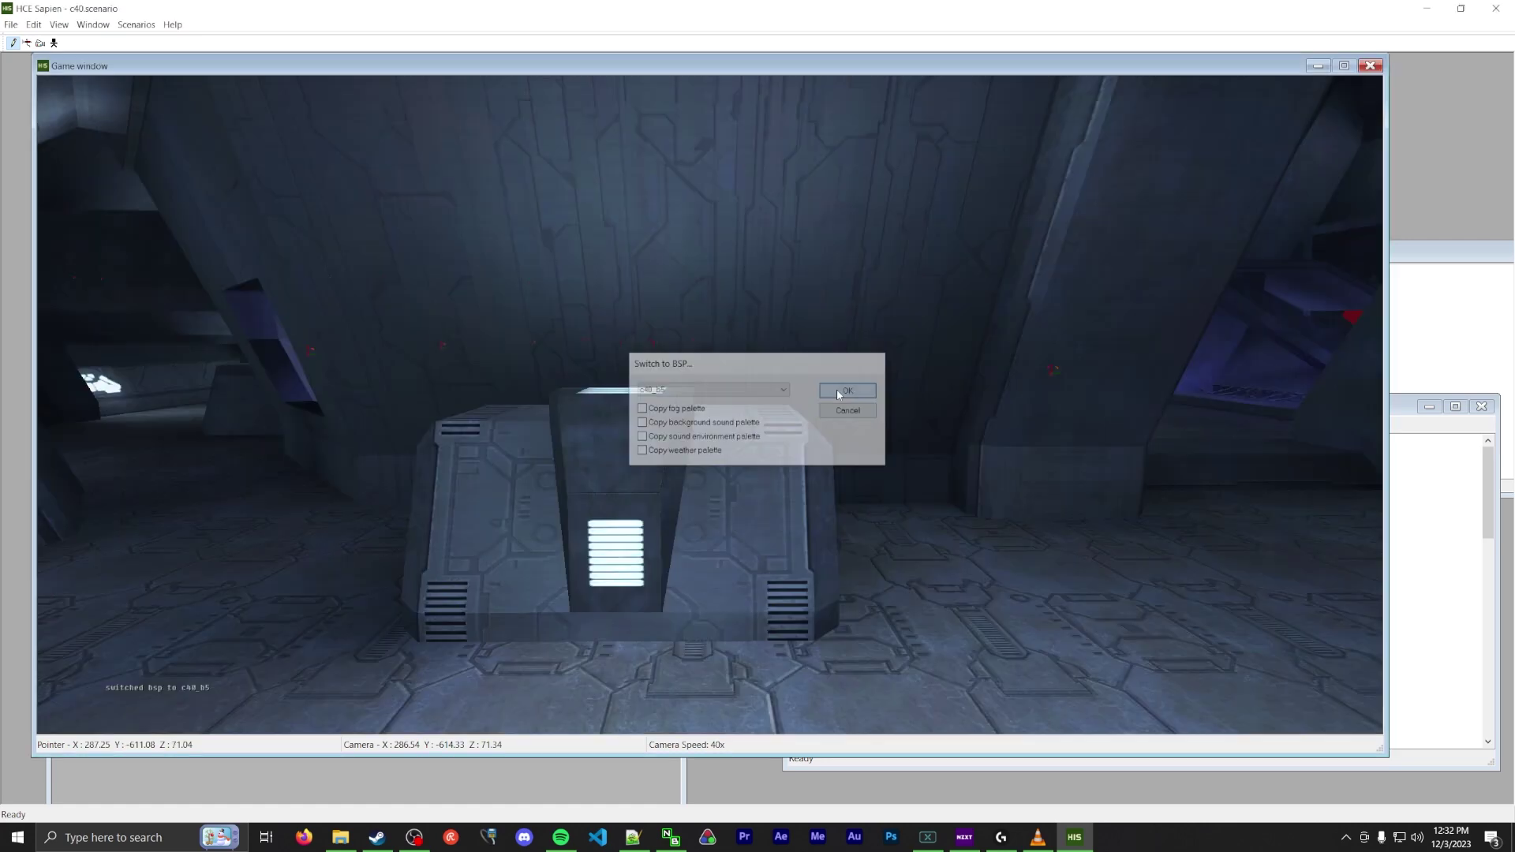
- Fly through the console room and select the red and corridor trigger volumes
{"action": "middle_click_drag", "start_coordinate": [839, 393], "coordinate": [779, 399]}
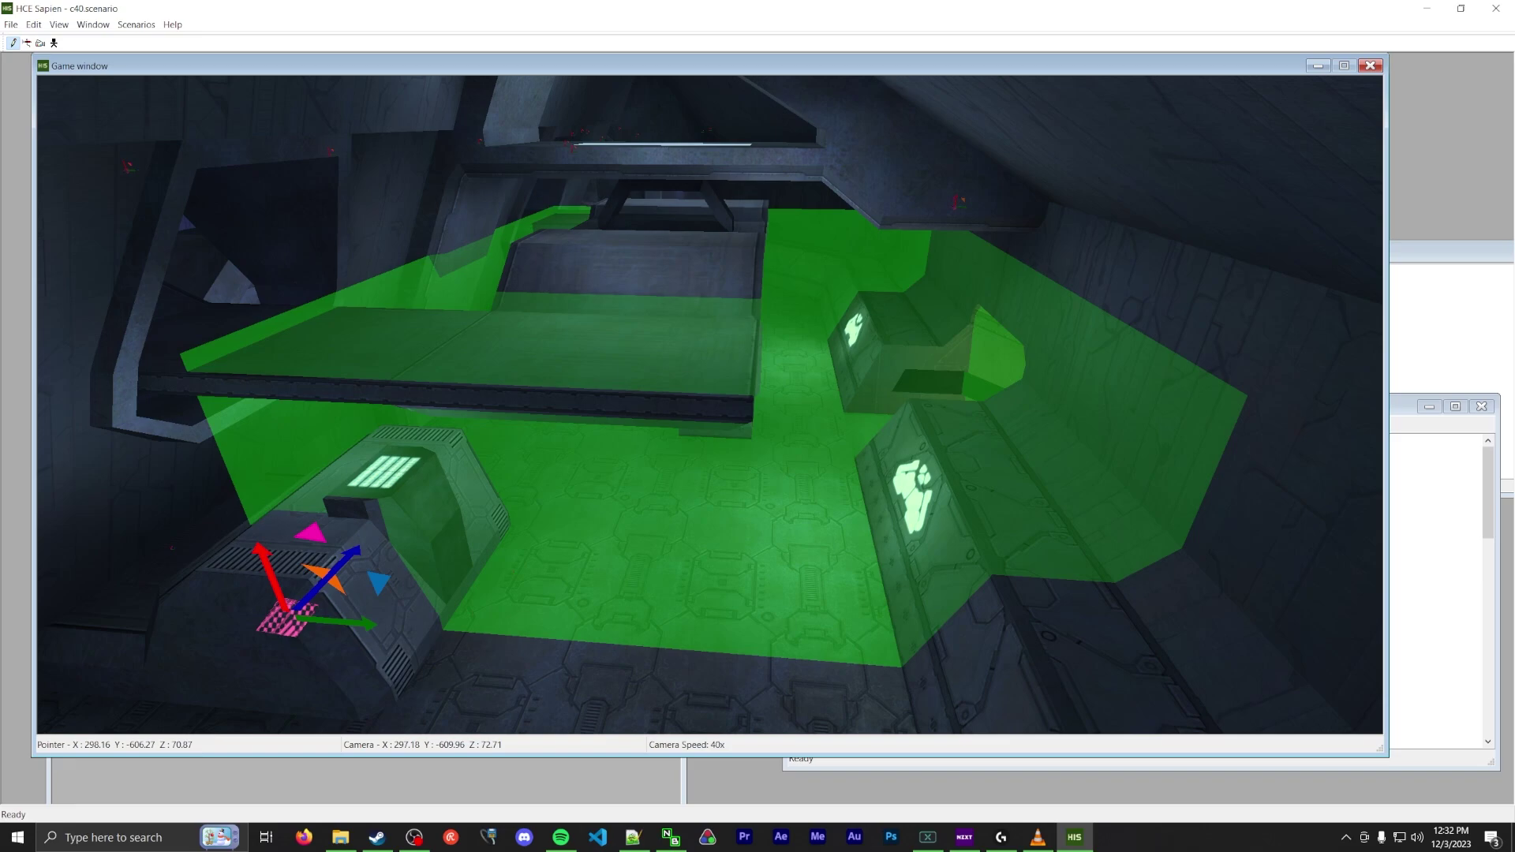
{"action": "middle_click_drag", "start_coordinate": [778, 399], "coordinate": [709, 302]}
{"action": "key", "text": "w"}
{"action": "key", "text": "w"}
{"action": "left_click", "coordinate": [556, 354]}
{"action": "key", "text": "w"}
{"action": "left_click", "coordinate": [709, 303]}
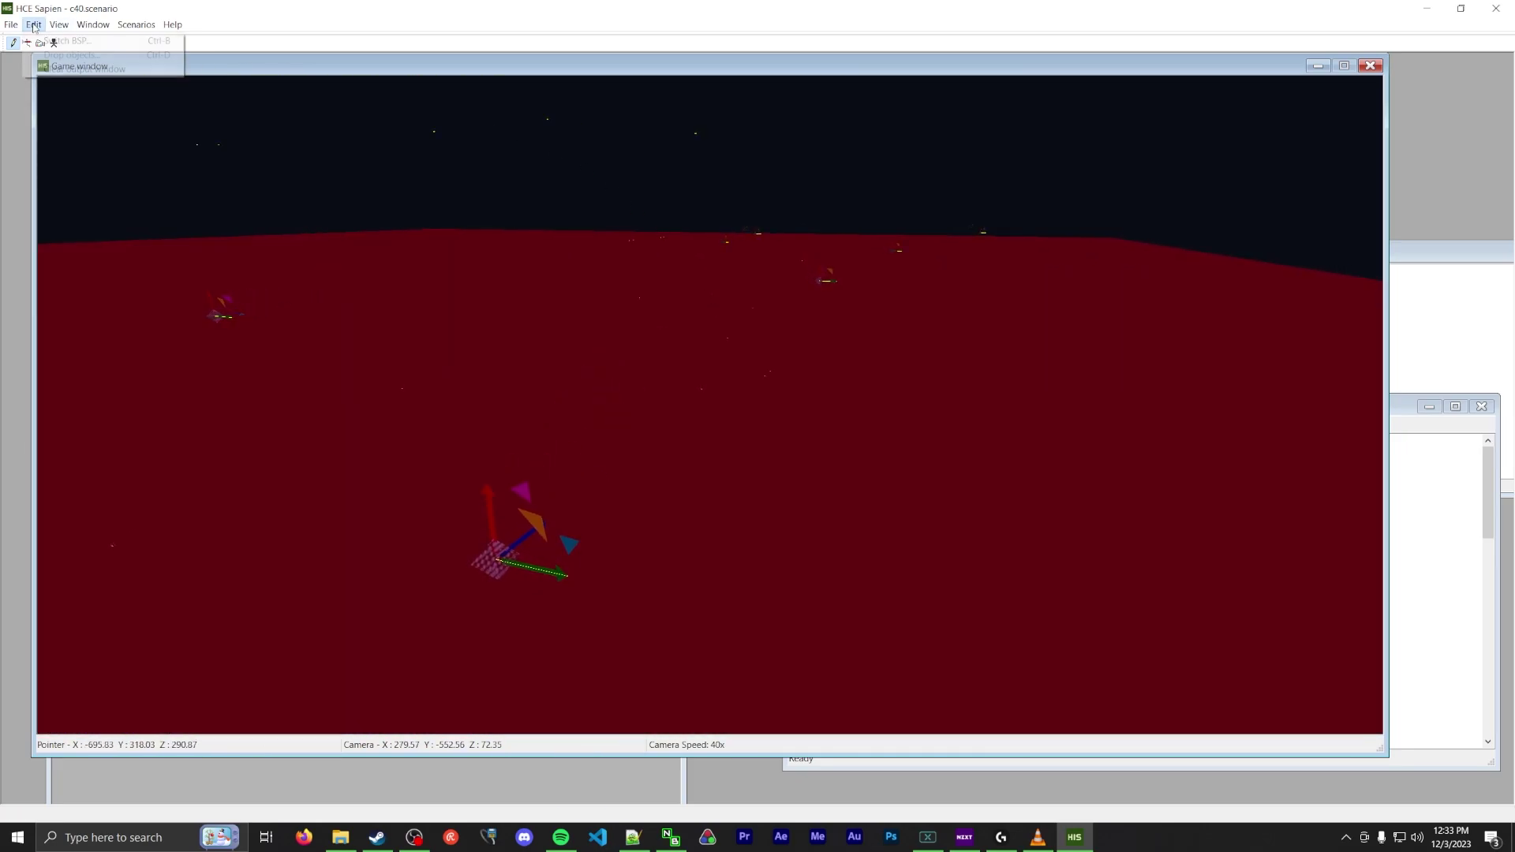
- Switch the loaded BSP to c40_b
{"action": "left_click", "coordinate": [67, 40]}
{"action": "left_click", "coordinate": [711, 389]}
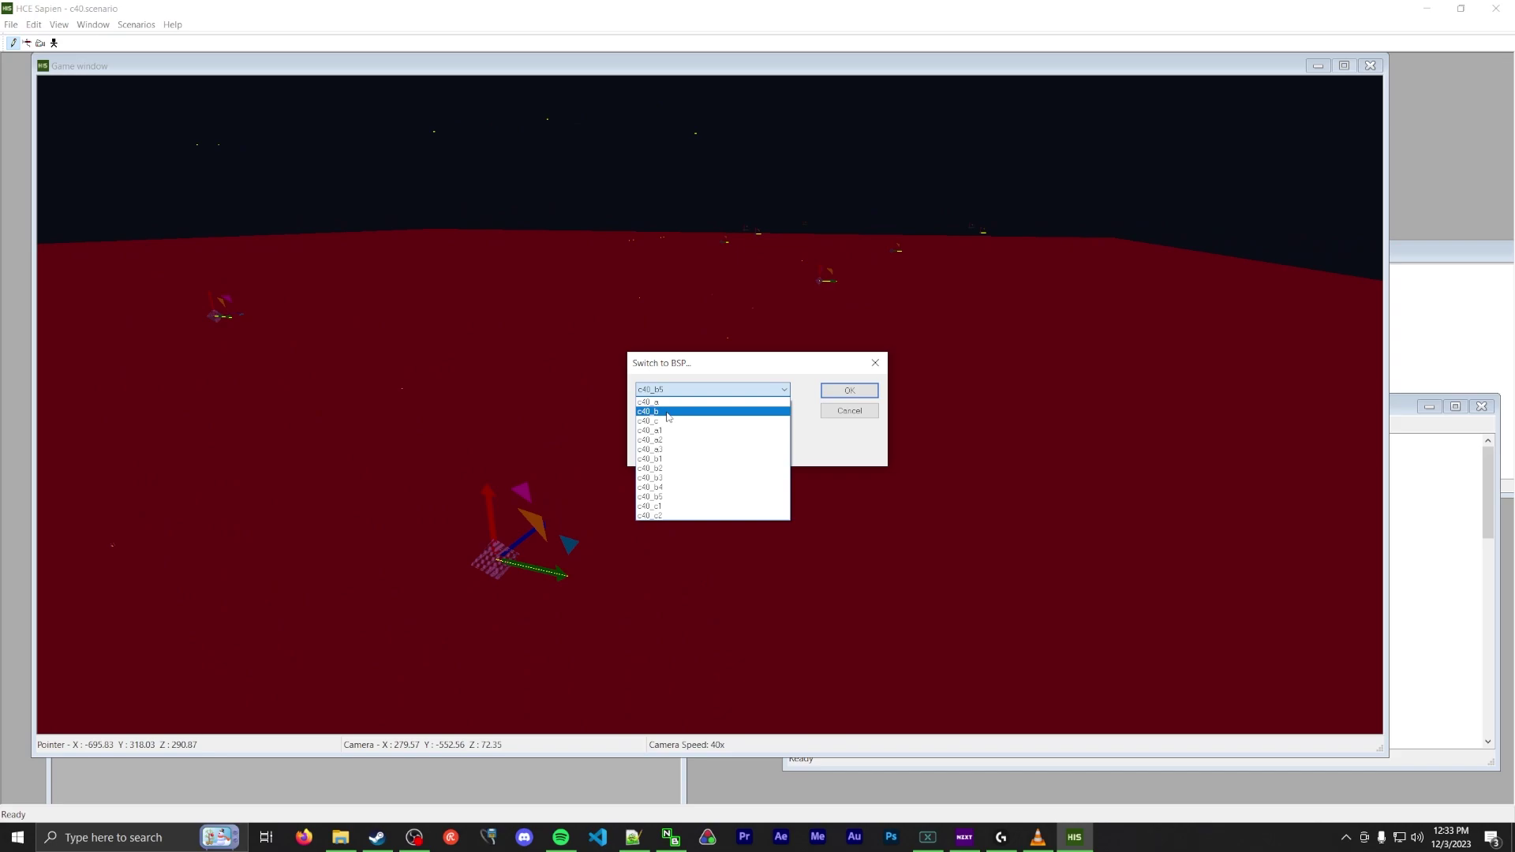
{"action": "left_click", "coordinate": [667, 412]}
{"action": "left_click", "coordinate": [848, 389]}
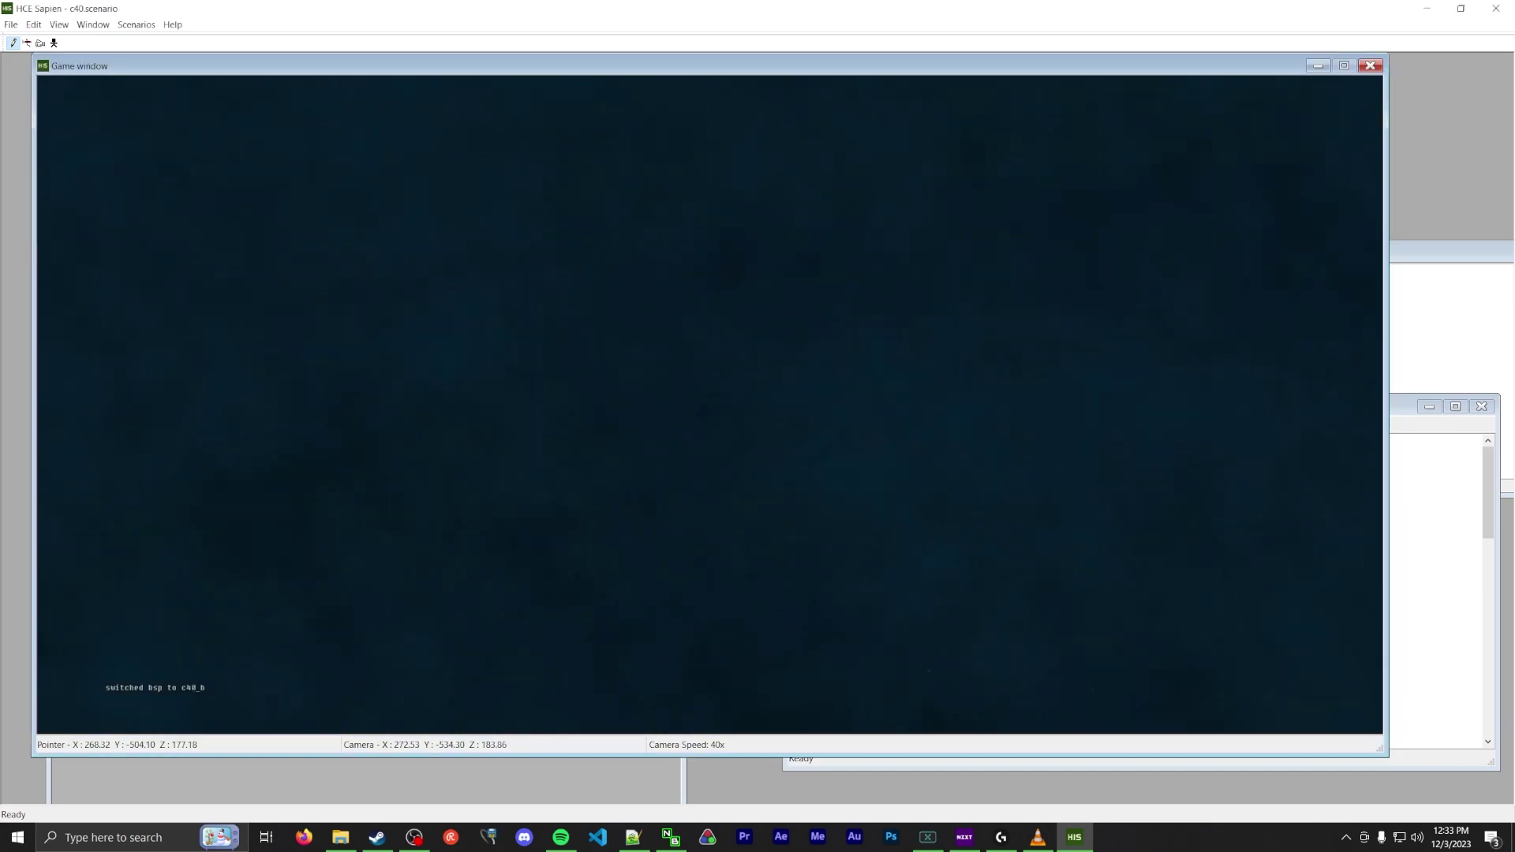
- Descend to the twin bridges and select jump_1_trigger to view its properties
{"action": "key", "text": "w"}
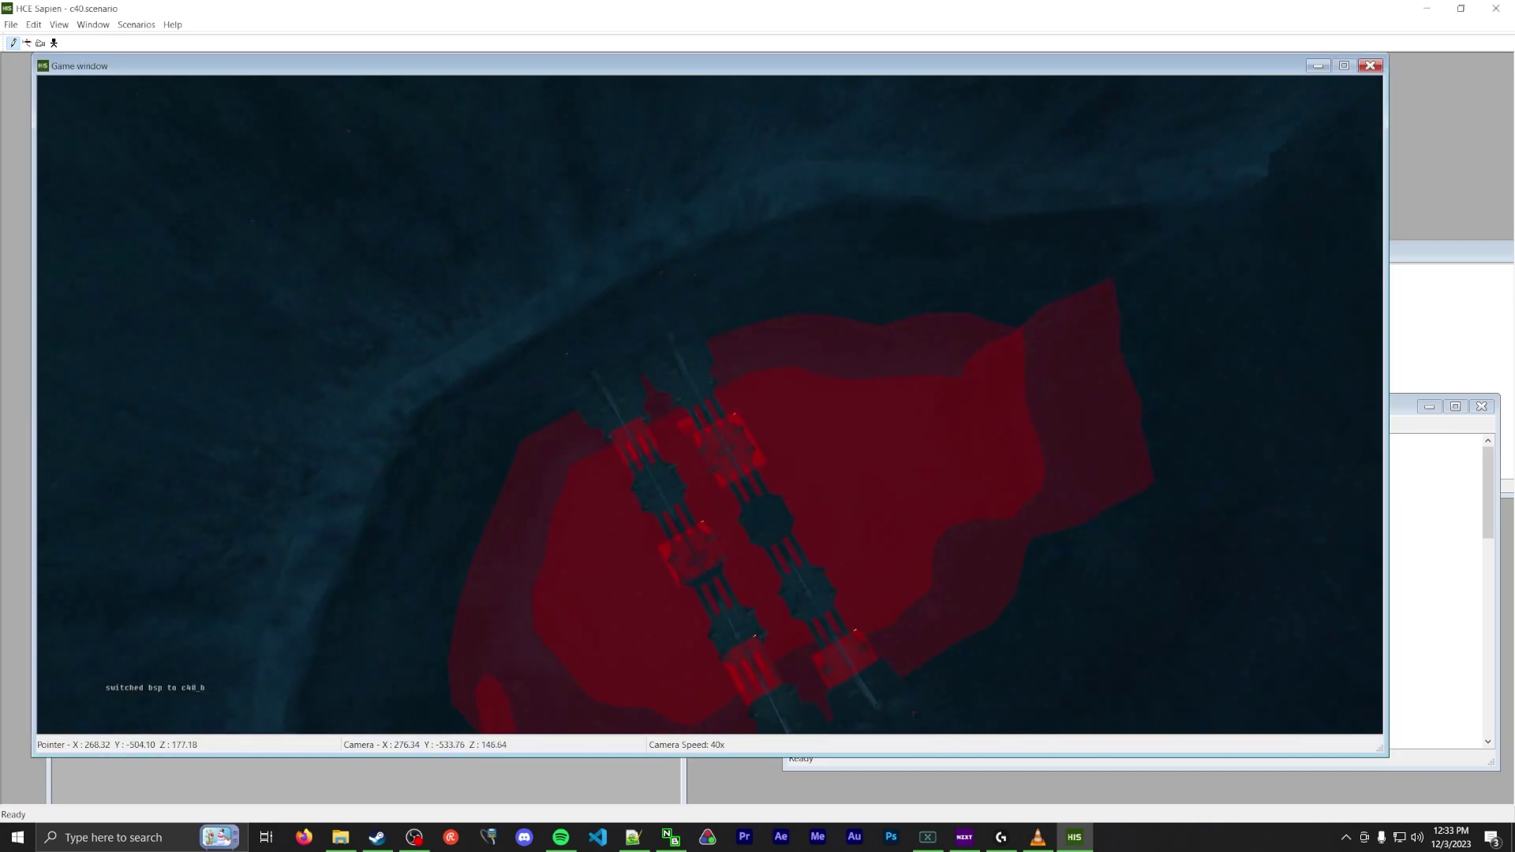
{"action": "key", "text": "w"}
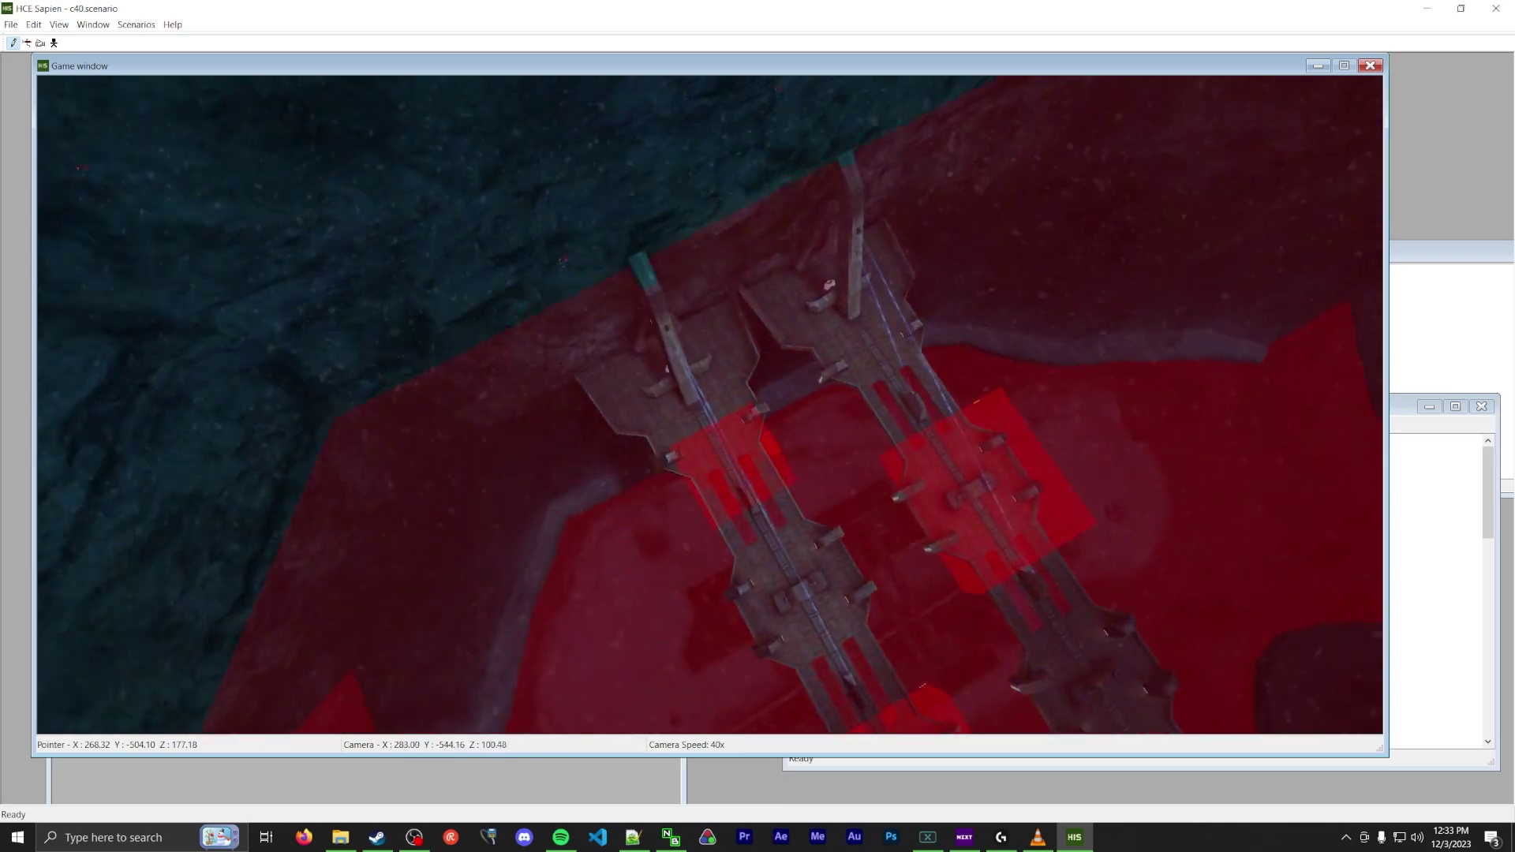
{"action": "key", "text": "w"}
{"action": "middle_click_drag", "start_coordinate": [854, 237], "coordinate": [854, 318]}
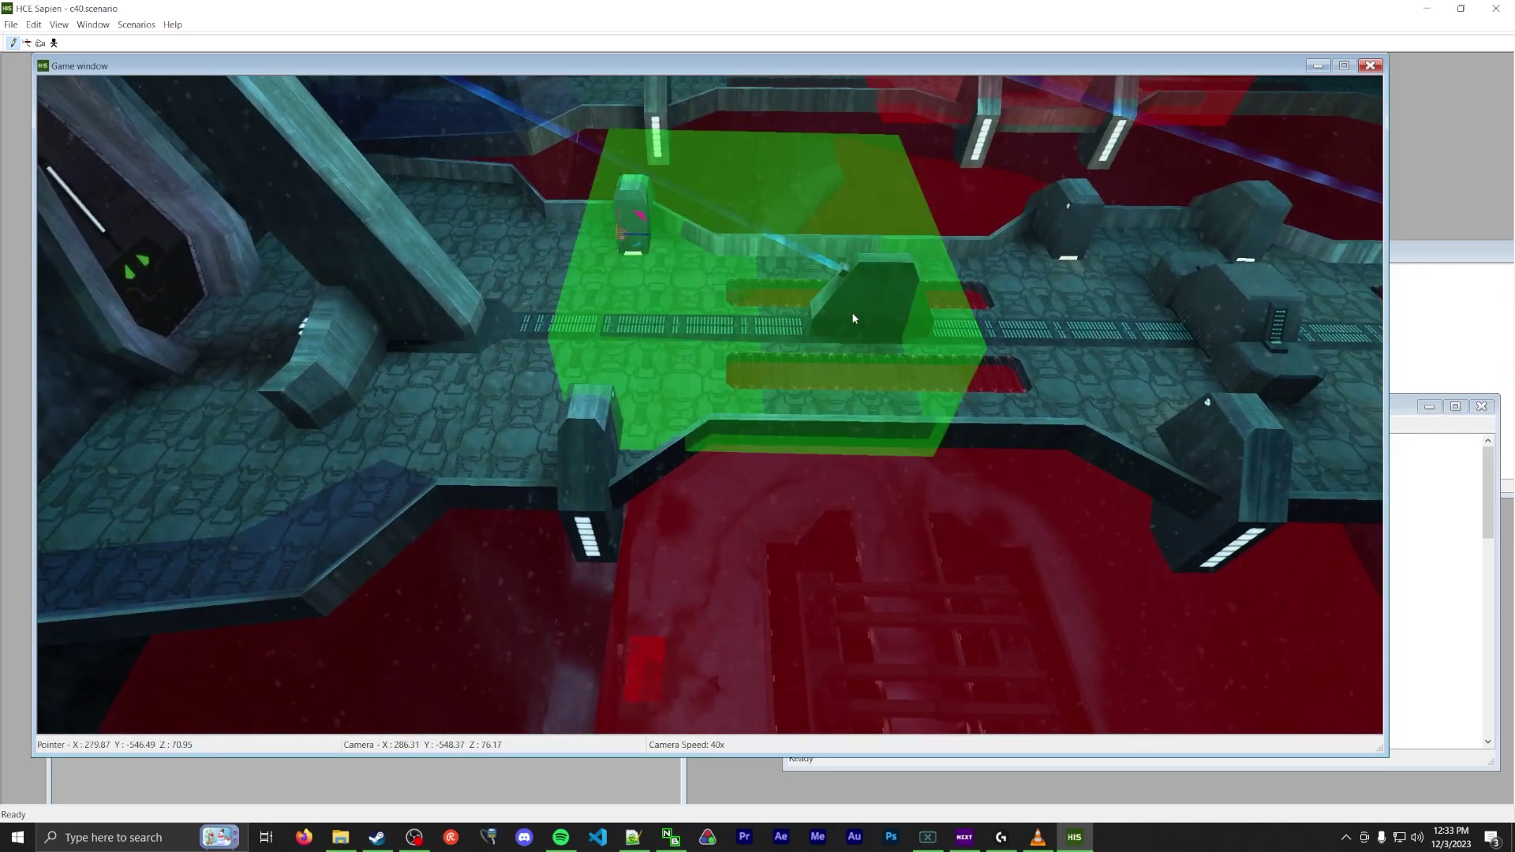
{"action": "left_click", "coordinate": [490, 782]}
- Circle the jump_1_trigger volume over the bridge from several angles, then fly past it
{"action": "middle_click_drag", "start_coordinate": [490, 414], "coordinate": [551, 374]}
{"action": "key", "text": "w"}
{"action": "key", "text": "w"}
{"action": "key", "text": "d"}
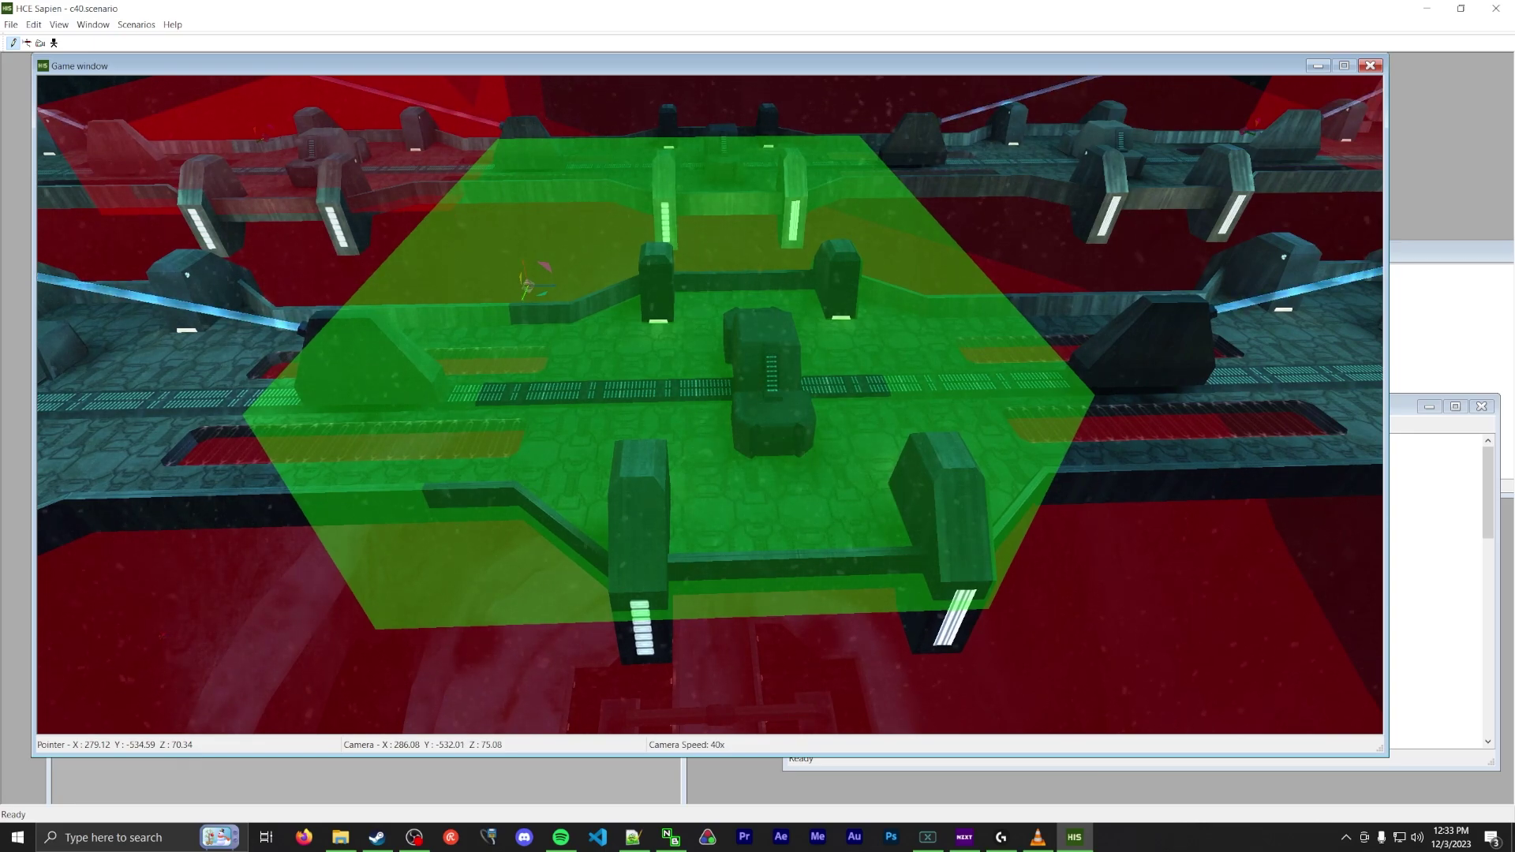
{"action": "key", "text": "d"}
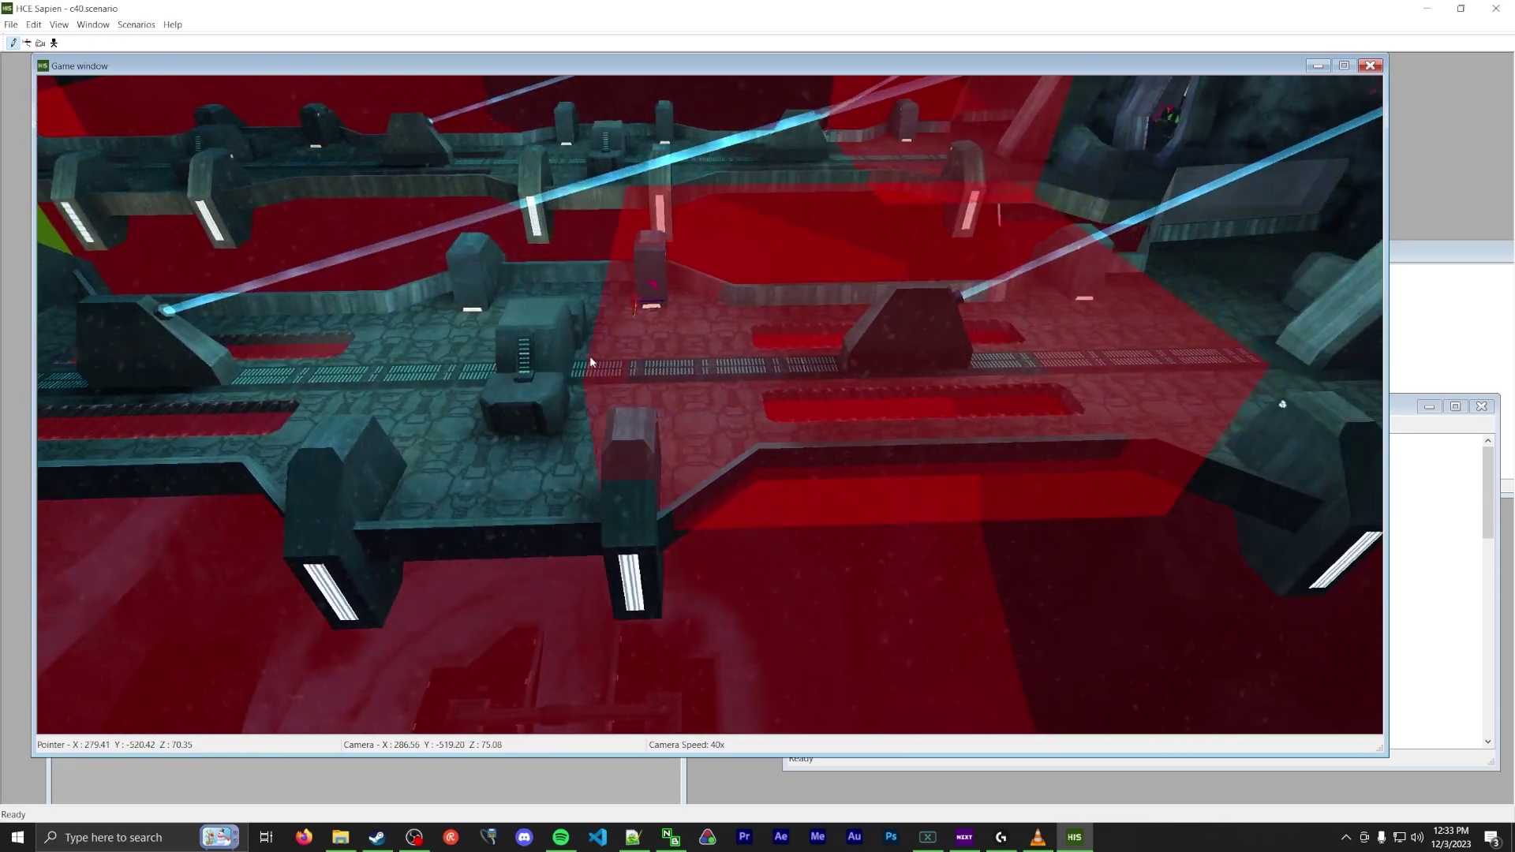
{"action": "middle_click_drag", "start_coordinate": [589, 357], "coordinate": [505, 332]}
{"action": "key", "text": "d"}
{"action": "key", "text": "s"}
{"action": "key", "text": "w"}
{"action": "key", "text": "w"}
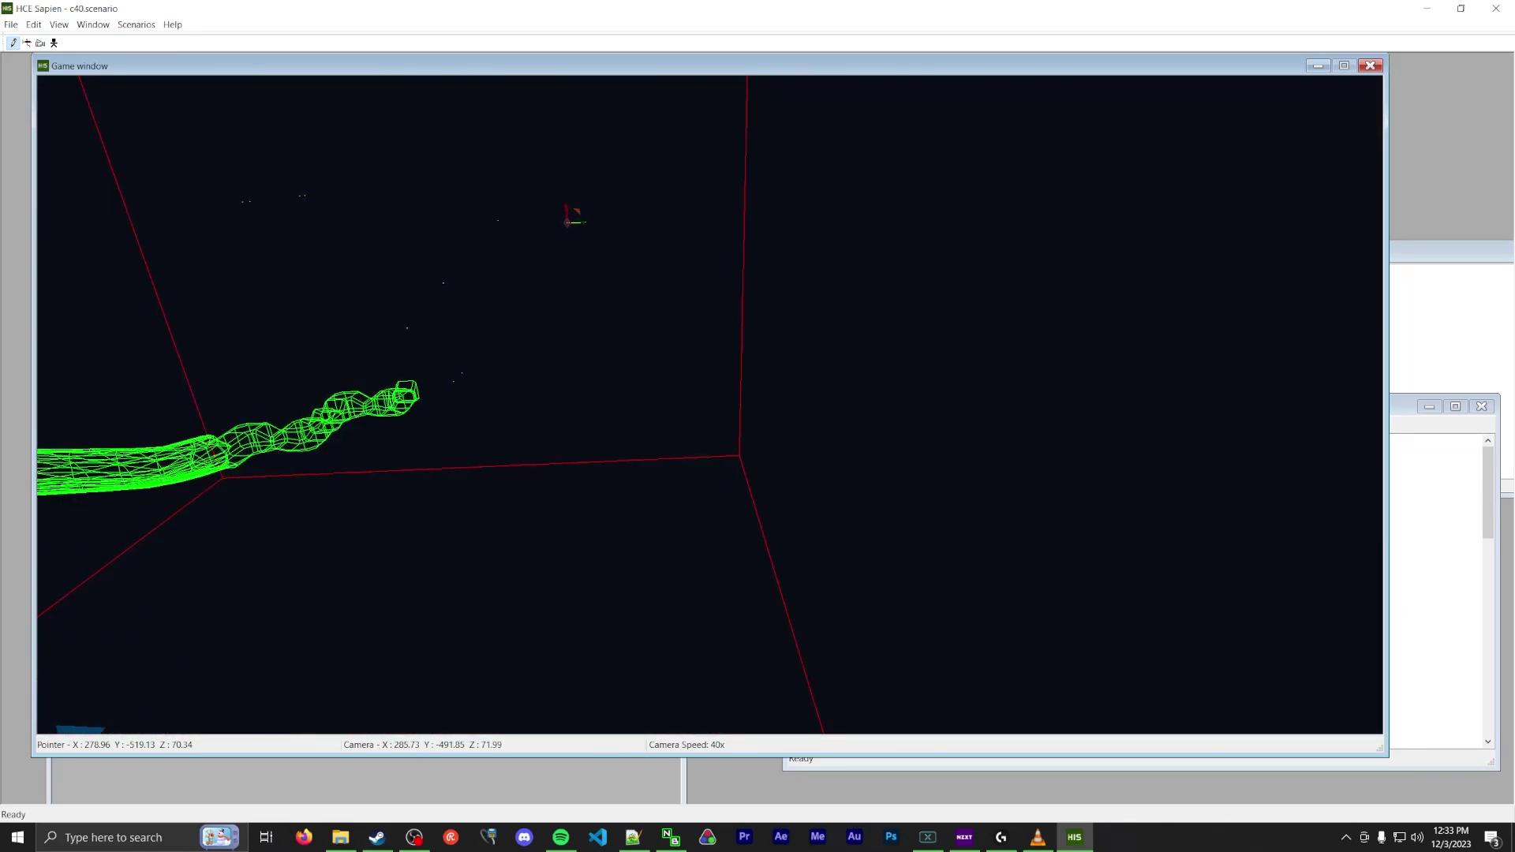
- Switch the loaded BSP to c40_b4
{"action": "left_click", "coordinate": [52, 25]}
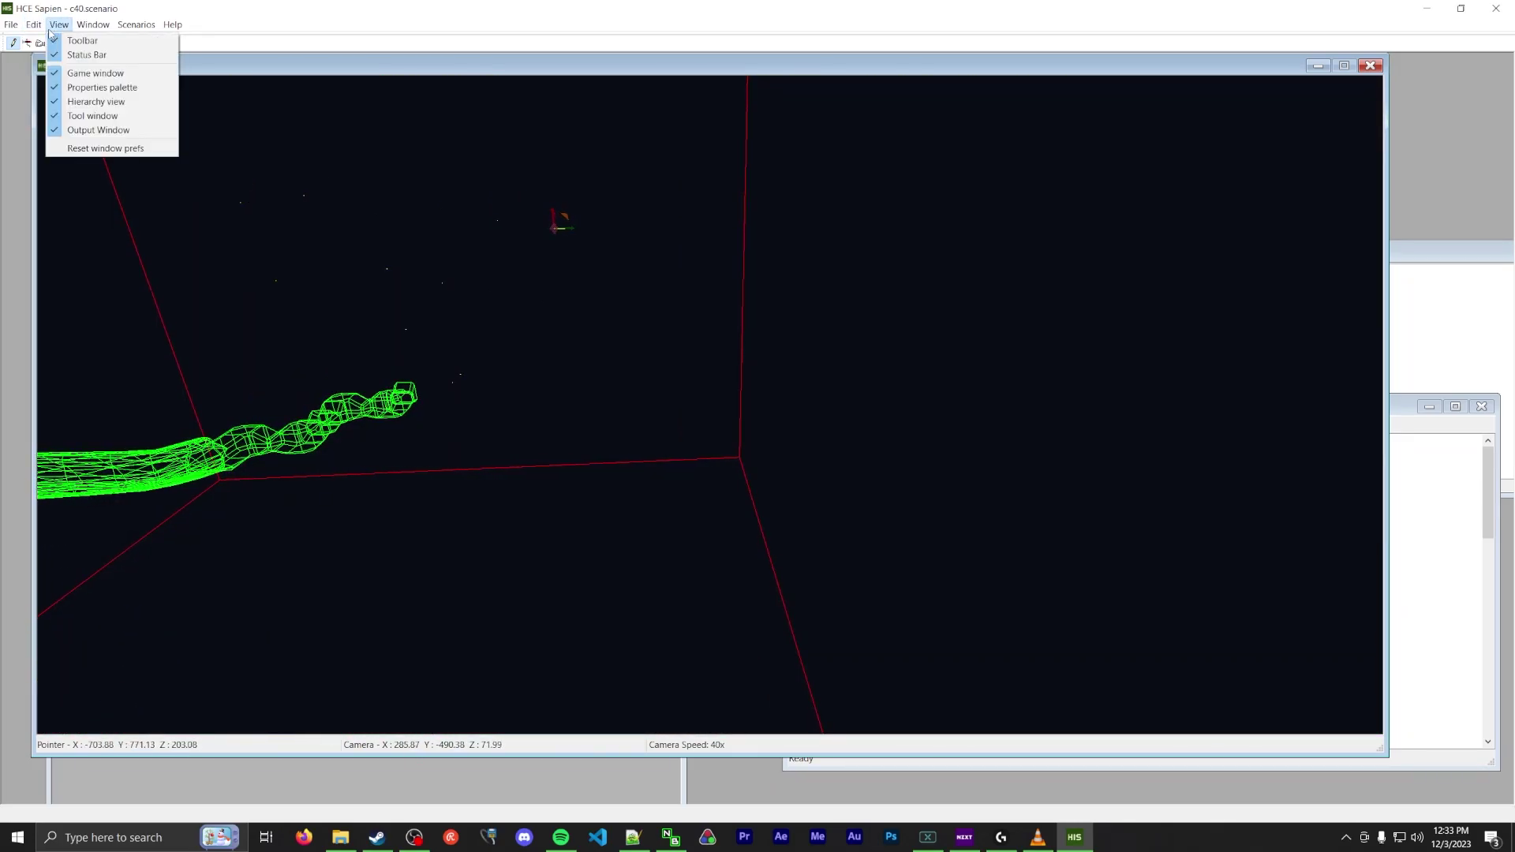
{"action": "left_click", "coordinate": [42, 44]}
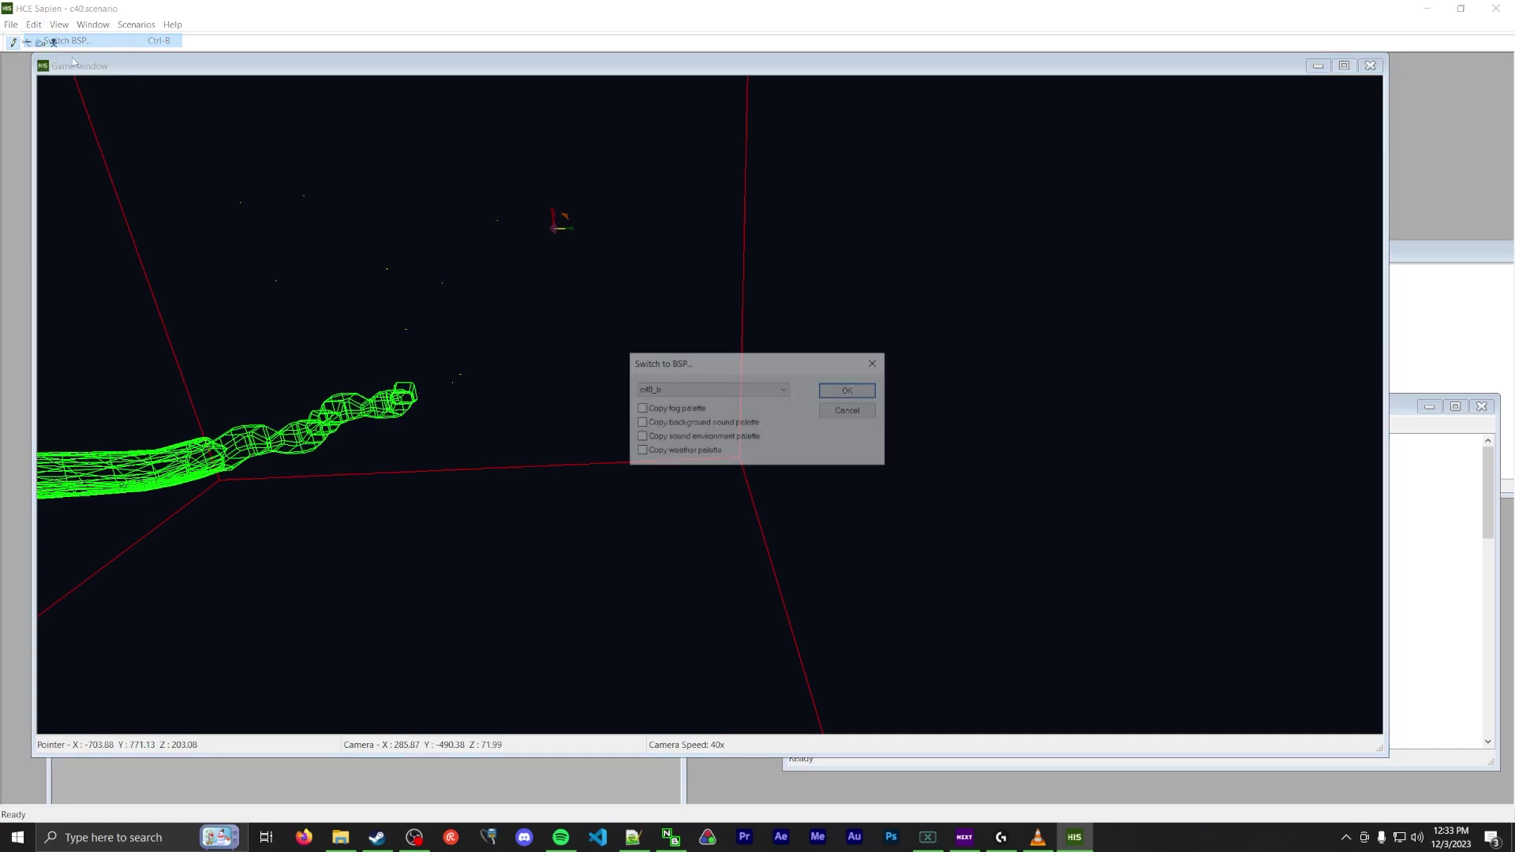
{"action": "left_click", "coordinate": [661, 390]}
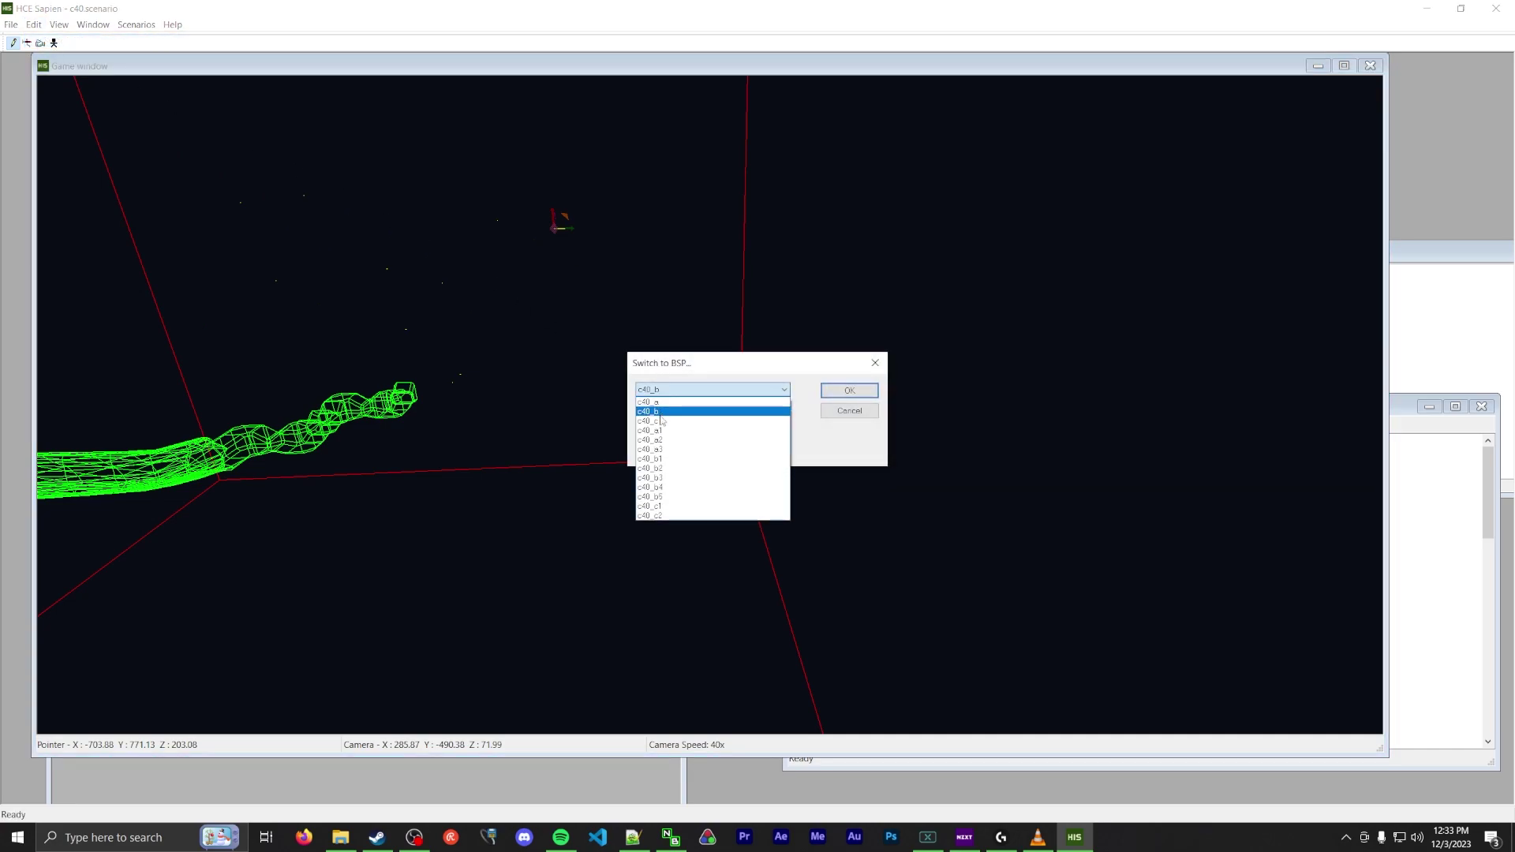
{"action": "left_click", "coordinate": [662, 486]}
{"action": "key", "text": "Return"}
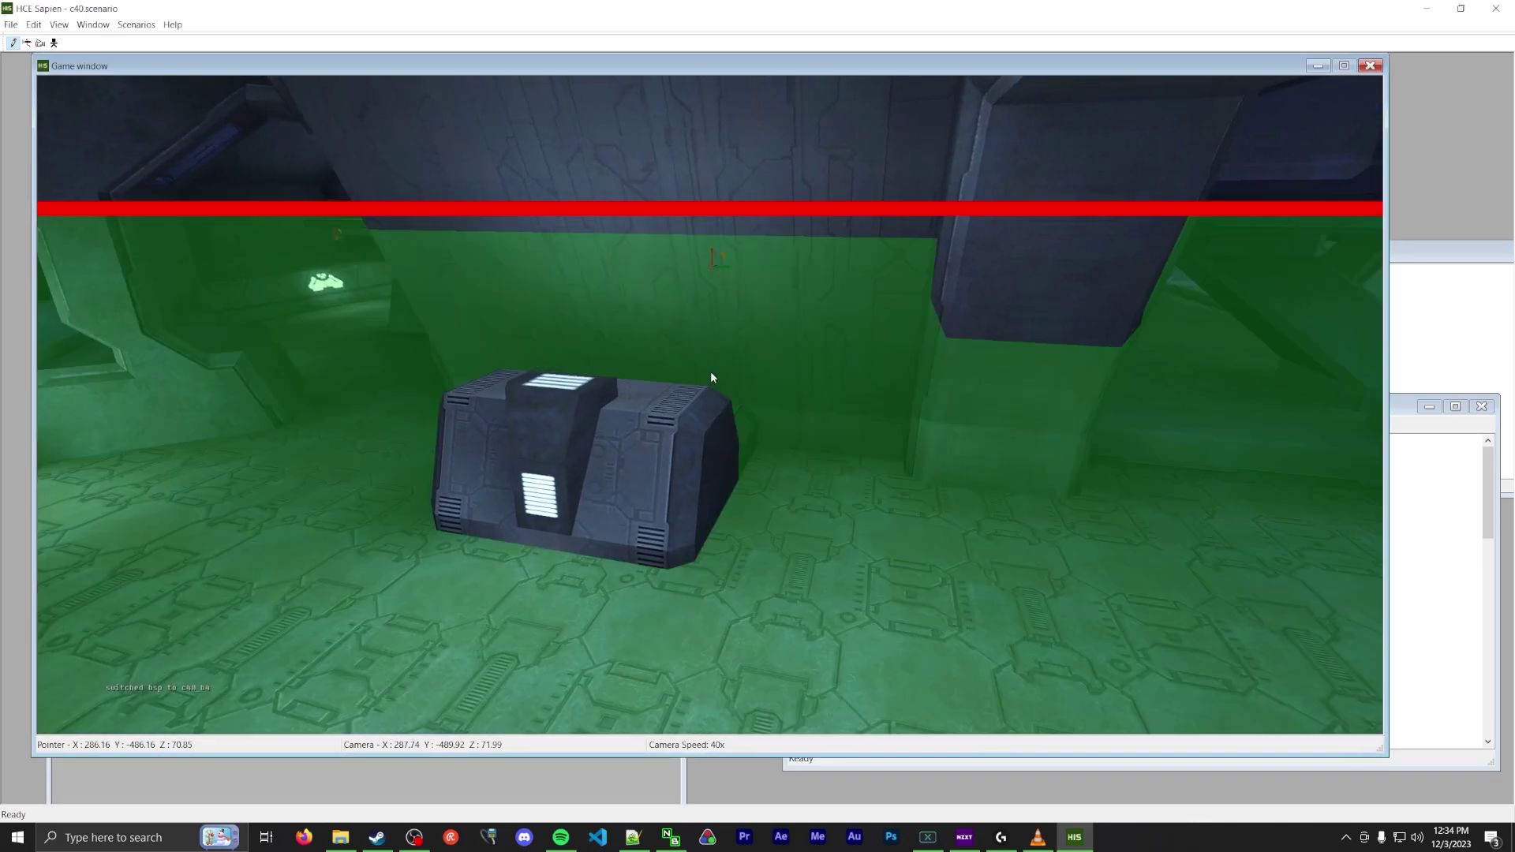
- Select the red trigger volume in the shaft and fly inside it to look around
{"action": "middle_click_drag", "start_coordinate": [711, 378], "coordinate": [711, 378]}
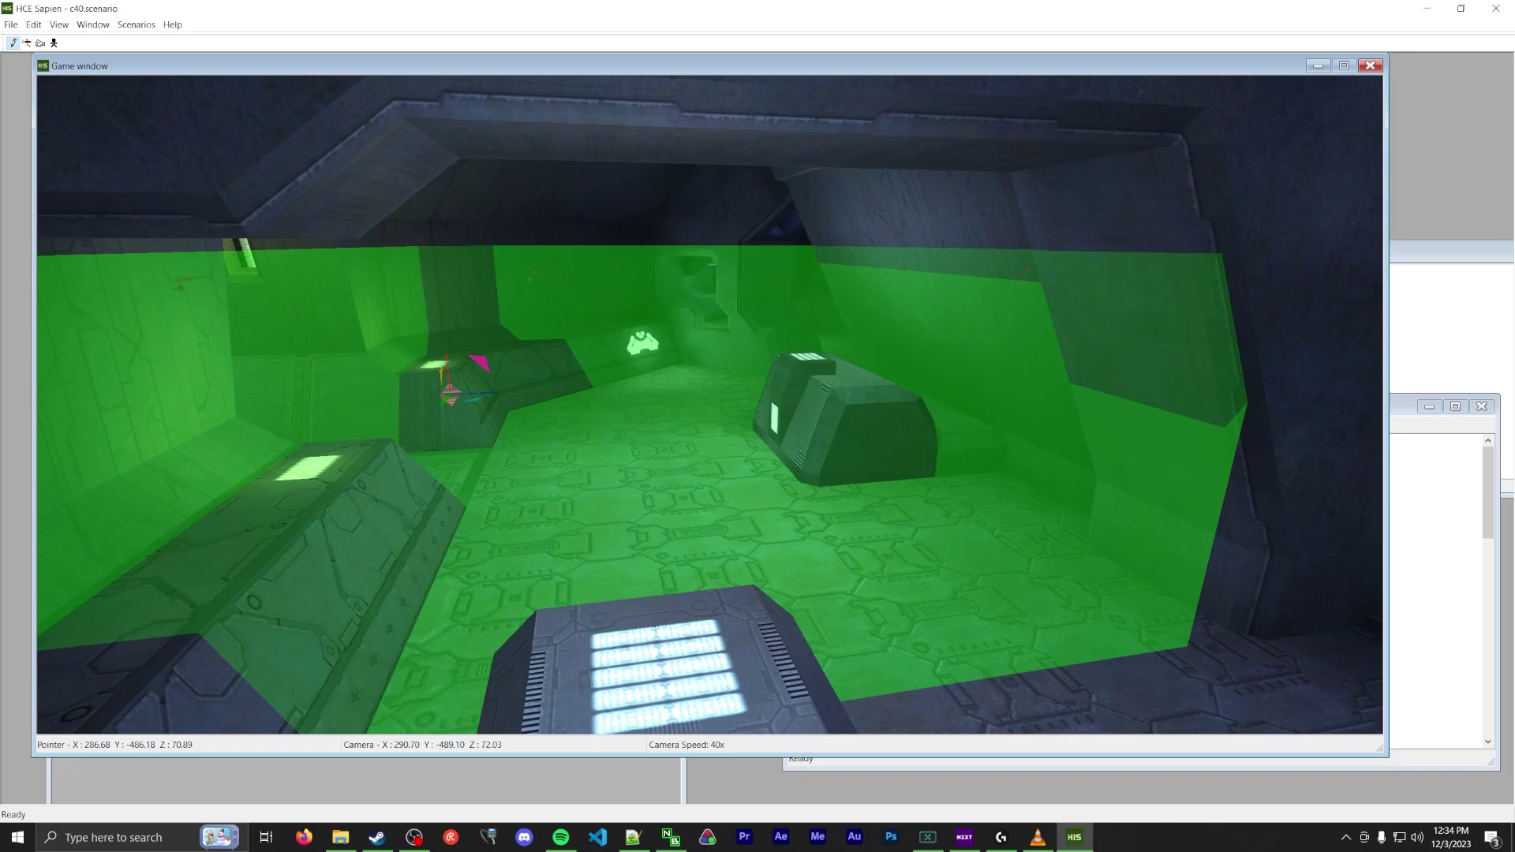
{"action": "key", "text": "w"}
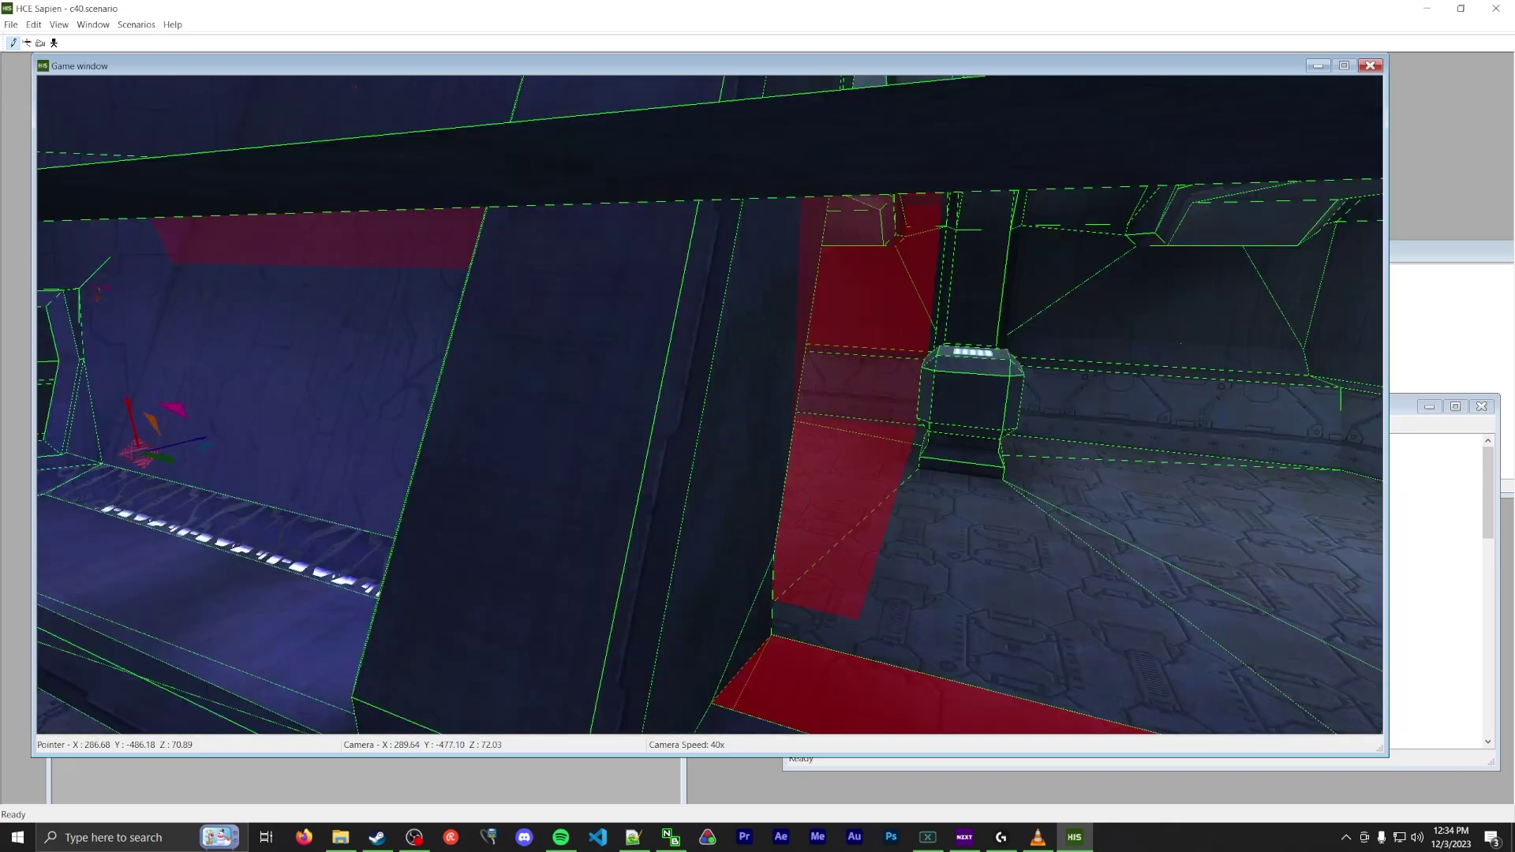
{"action": "middle_click_drag", "start_coordinate": [710, 379], "coordinate": [744, 340]}
{"action": "left_click", "coordinate": [745, 339]}
{"action": "key", "text": "w"}
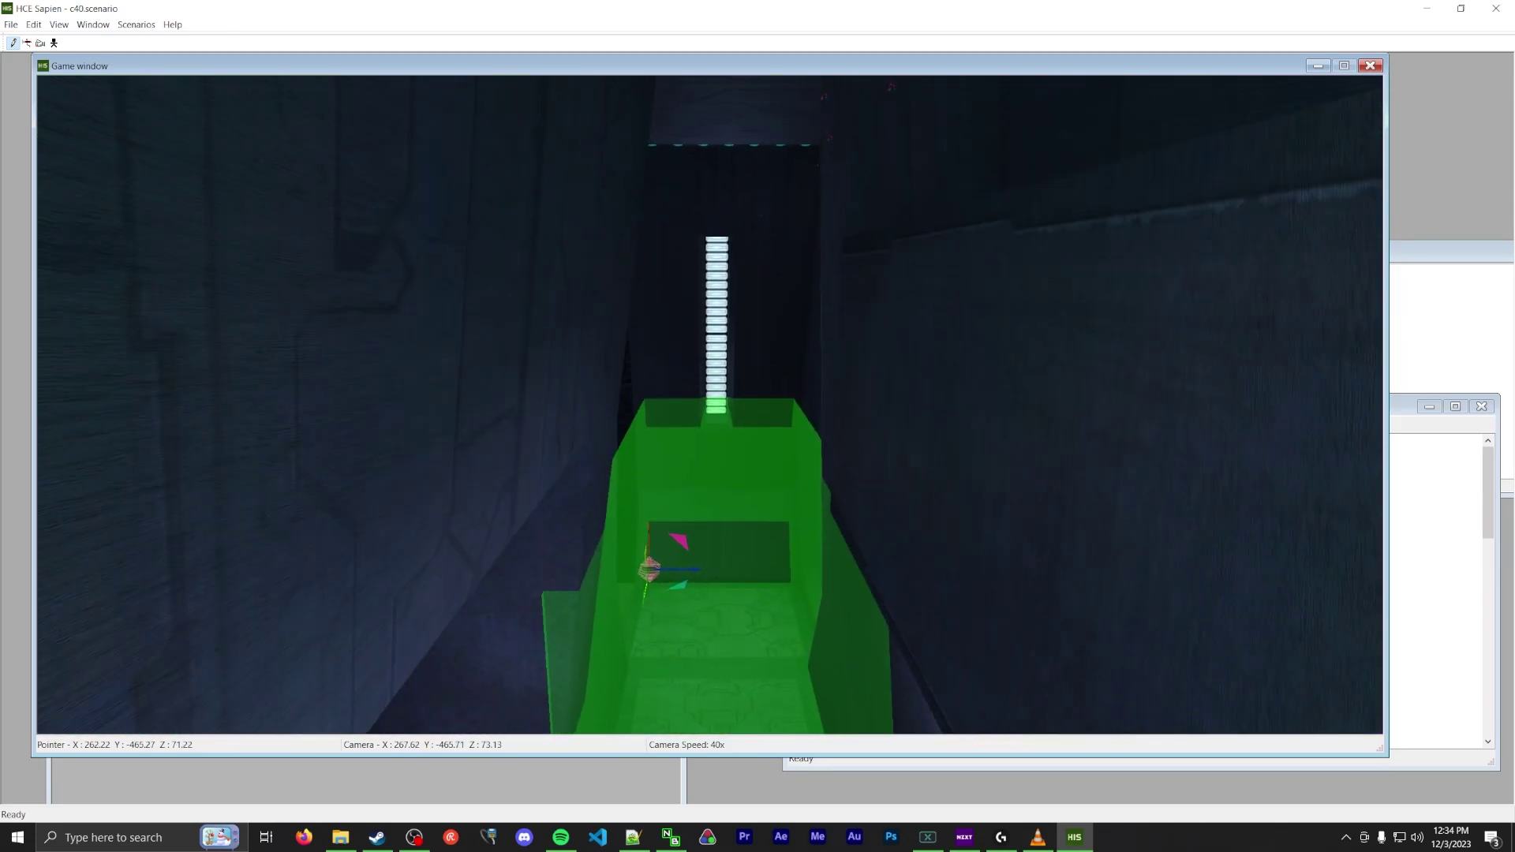
{"action": "key", "text": "w"}
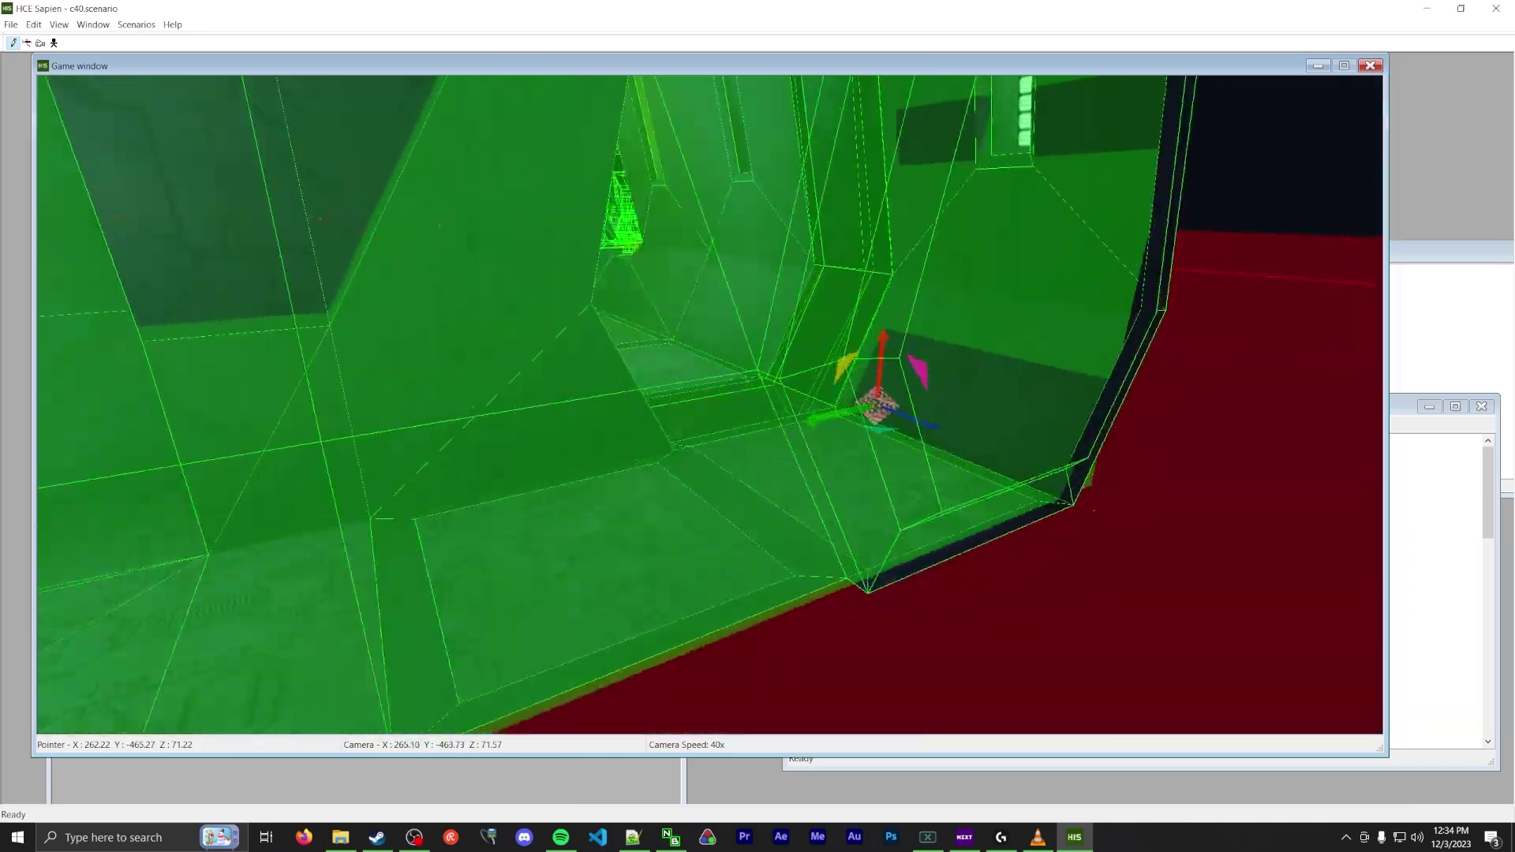
{"action": "mouse_move", "coordinate": [744, 340]}
{"action": "middle_mouse_down"}
{"action": "mouse_move", "coordinate": [798, 367]}
{"action": "mouse_move", "coordinate": [809, 403]}
{"action": "mouse_move", "coordinate": [774, 356]}
{"action": "mouse_move", "coordinate": [746, 351]}
{"action": "middle_mouse_up"}
{"action": "key", "text": "w"}
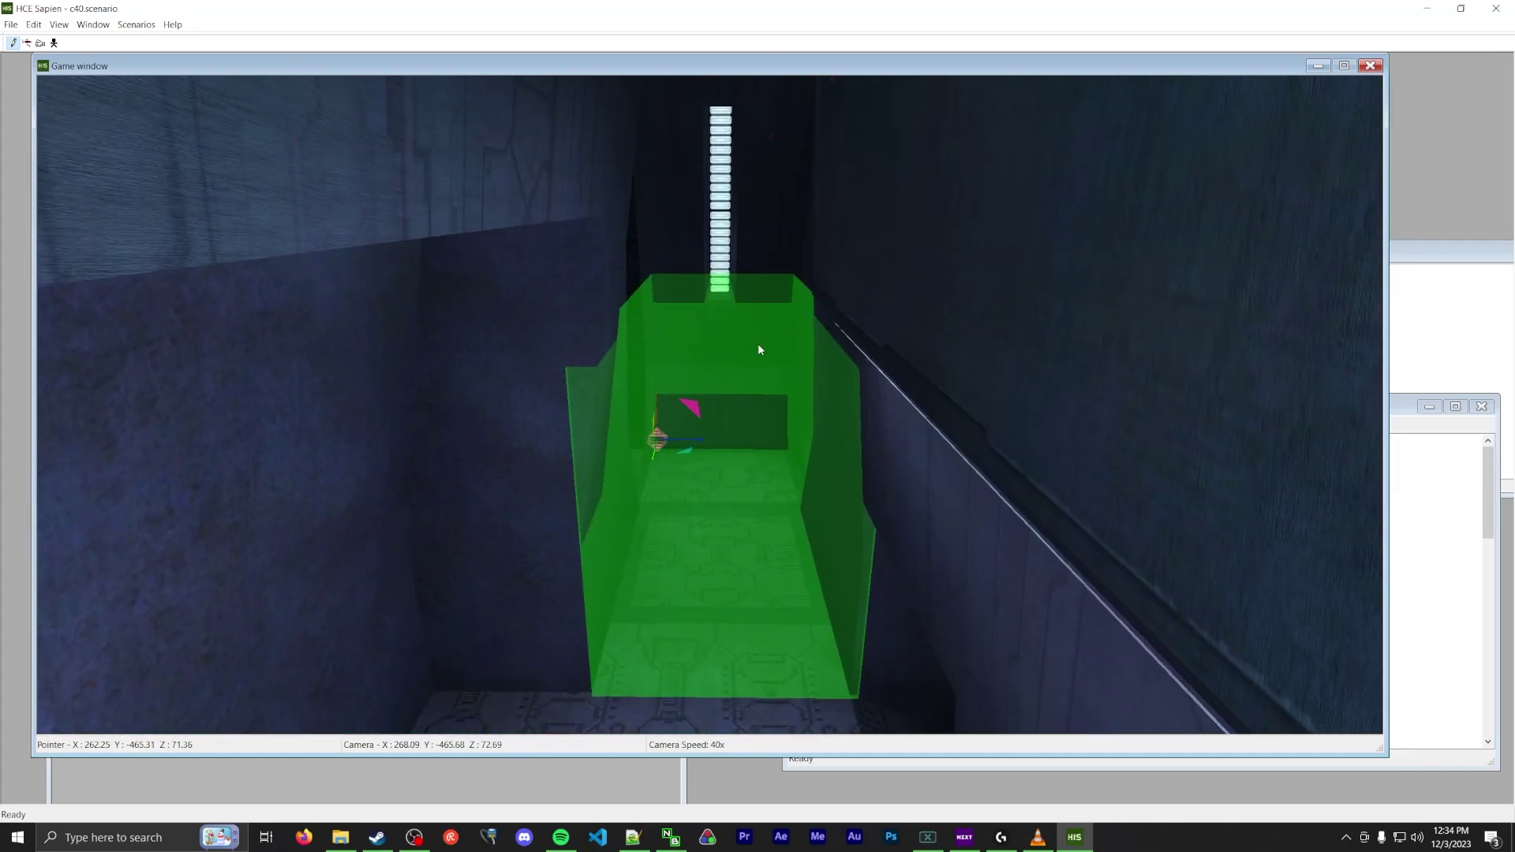
- Fly toward the crate by the wall and view the corridor's green volume head-on
{"action": "middle_click_drag", "start_coordinate": [967, 371], "coordinate": [793, 316]}
{"action": "key", "text": "w"}
{"action": "key", "text": "w"}
{"action": "key", "text": "w"}
{"action": "key", "text": "s"}
{"action": "key", "text": "s"}
{"action": "key", "text": "w"}
{"action": "key", "text": "s"}
{"action": "key", "text": "w"}
{"action": "key", "text": "w"}
{"action": "key", "text": "w"}
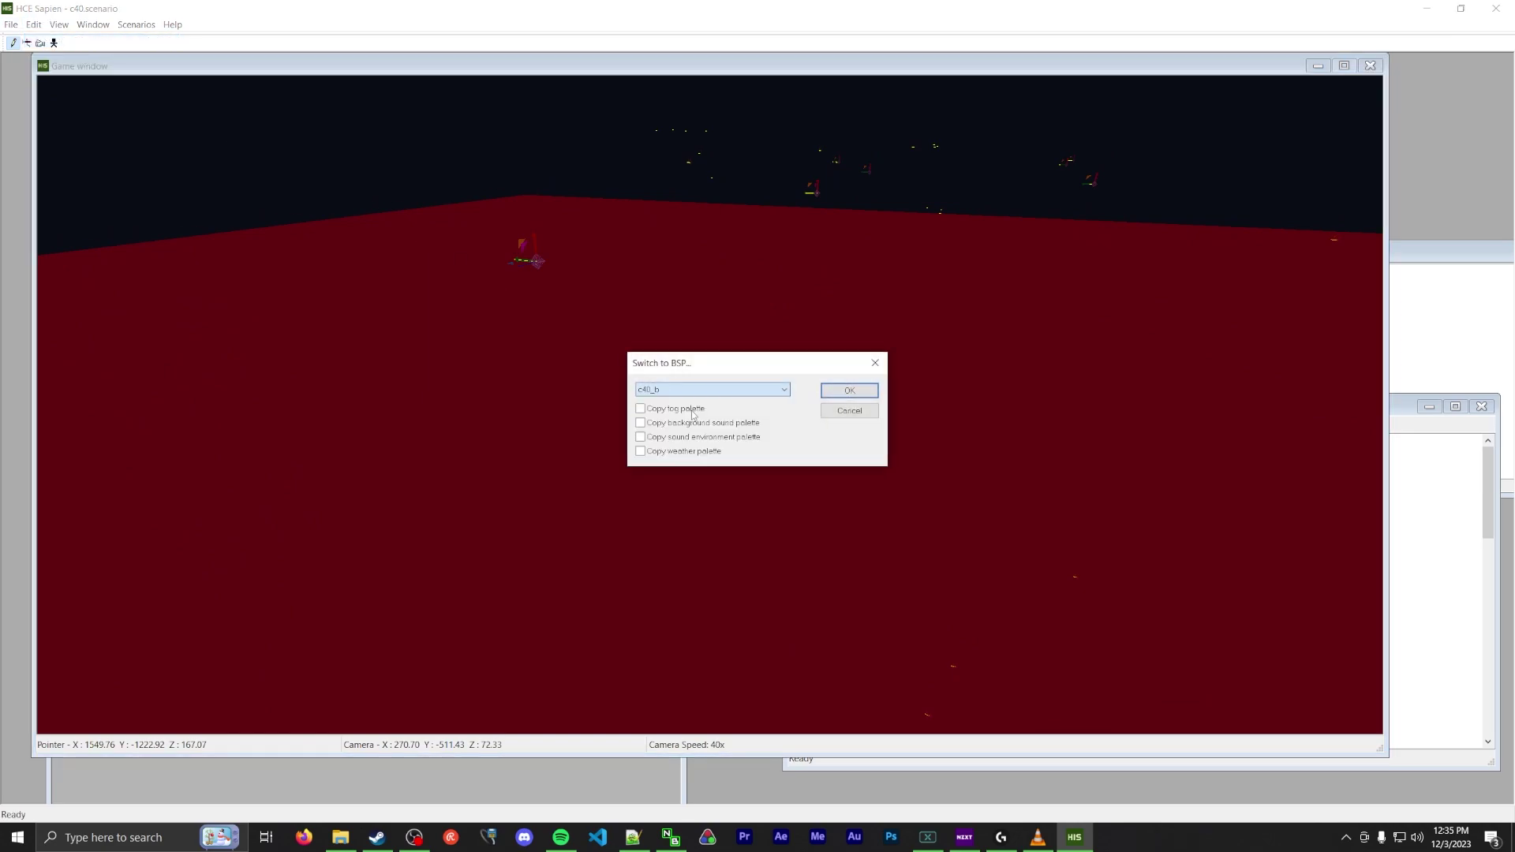
- Load c40_b, look around, and select the trigger volume at the walkway's end
{"action": "left_click", "coordinate": [849, 391]}
{"action": "middle_click_drag", "start_coordinate": [805, 355], "coordinate": [470, 371]}
{"action": "left_click", "coordinate": [720, 294]}
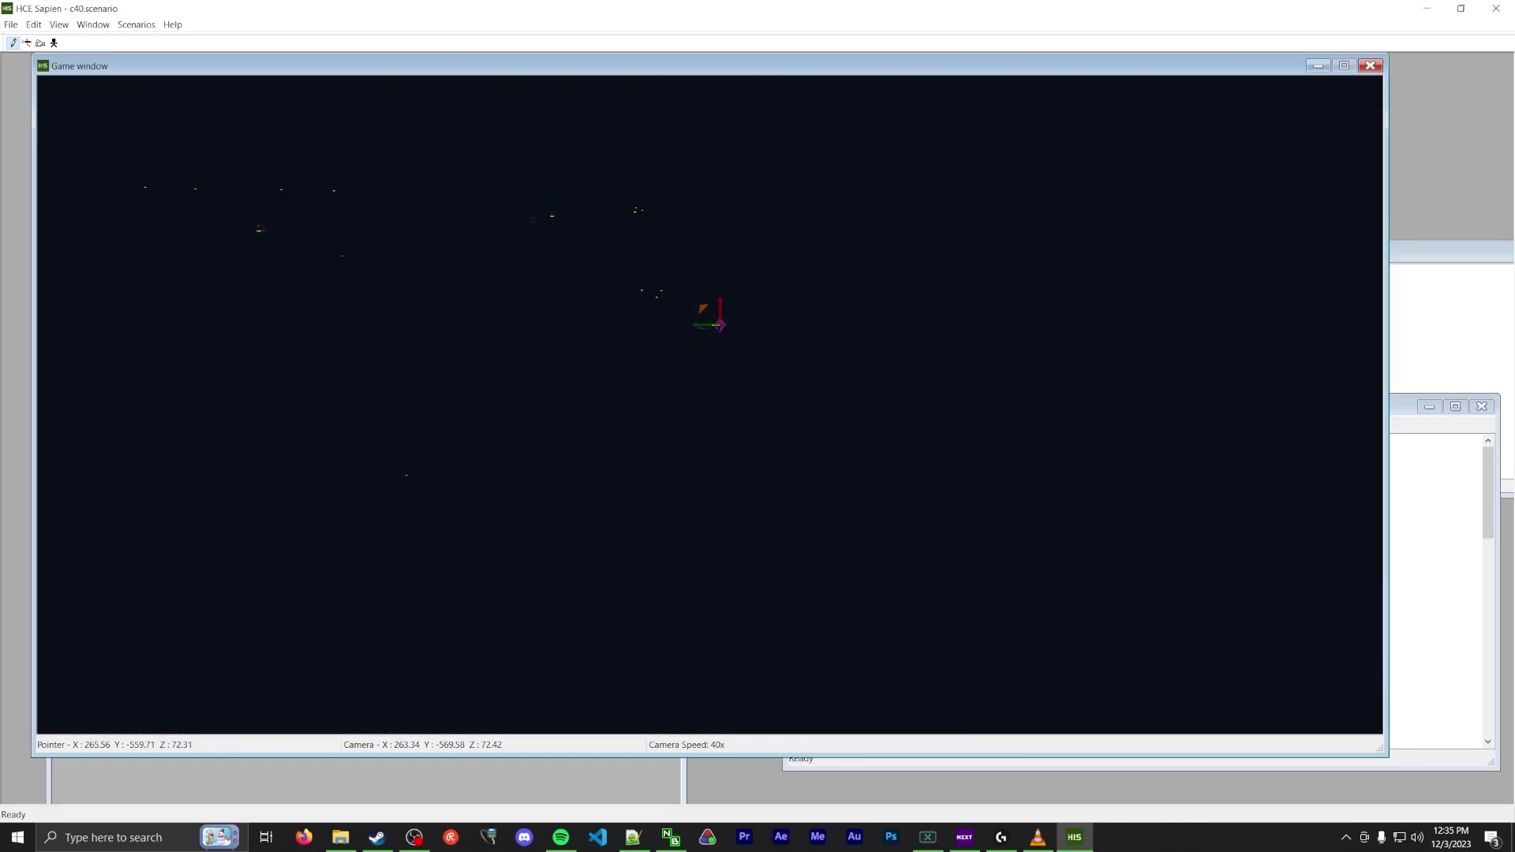
- Load the next c40_b BSP section and fly into the green trigger volume area
{"action": "left_click", "coordinate": [47, 40]}
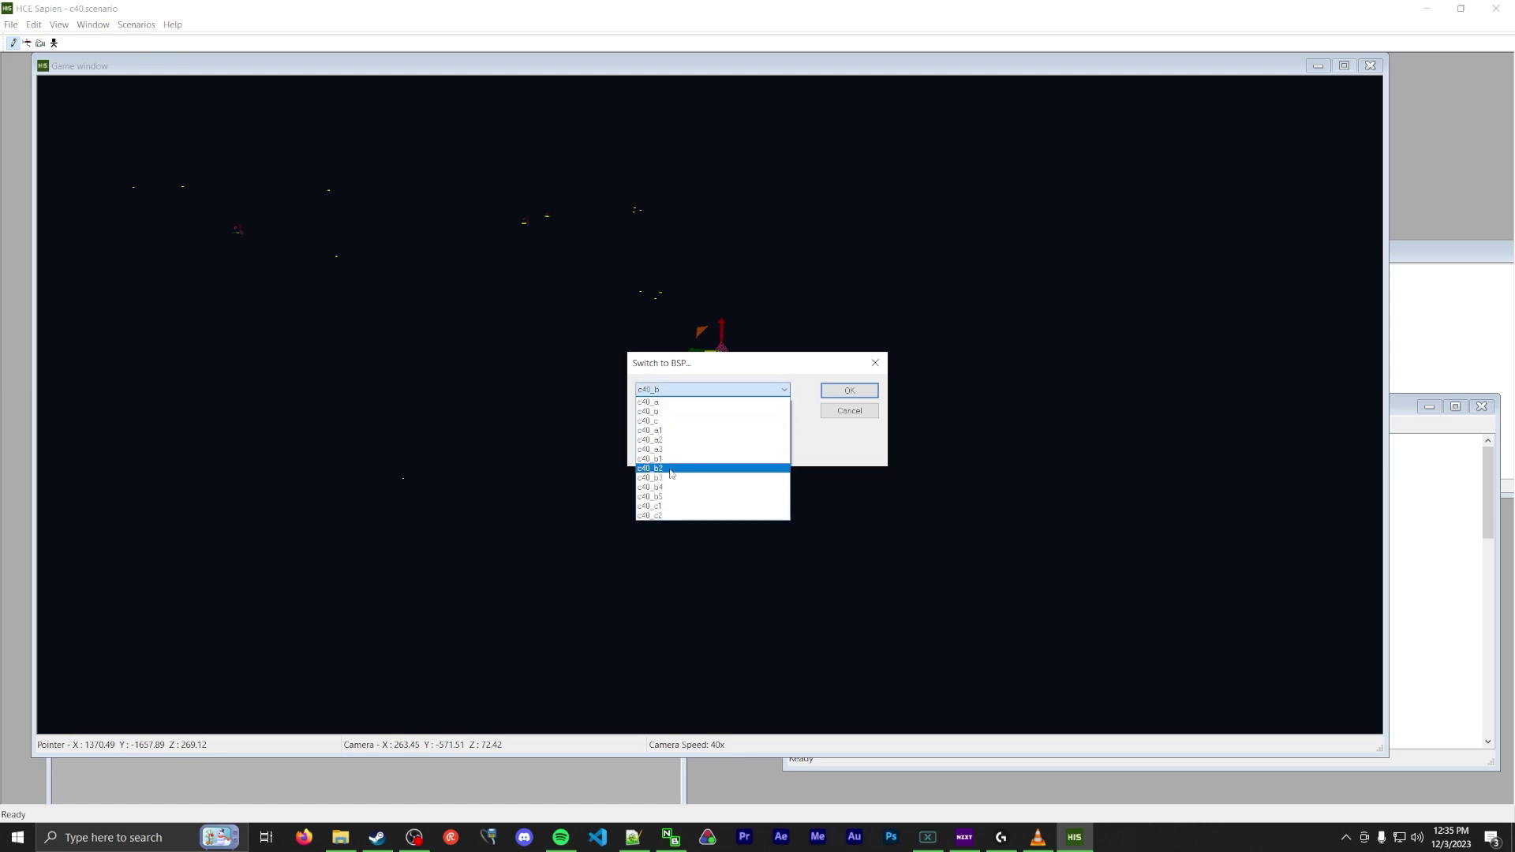
{"action": "left_click", "coordinate": [850, 390]}
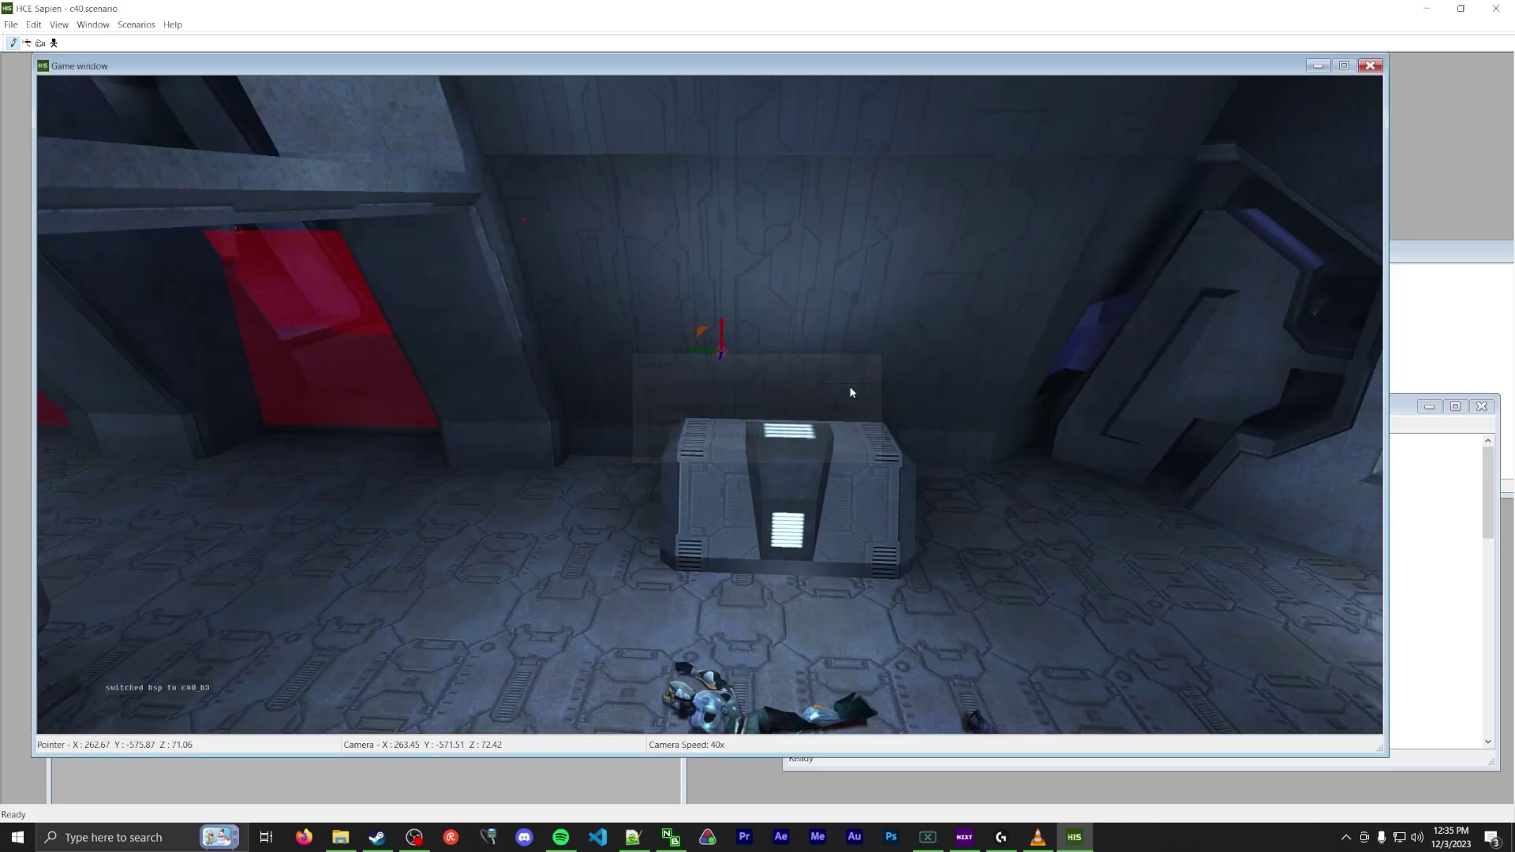
{"action": "key", "text": "w"}
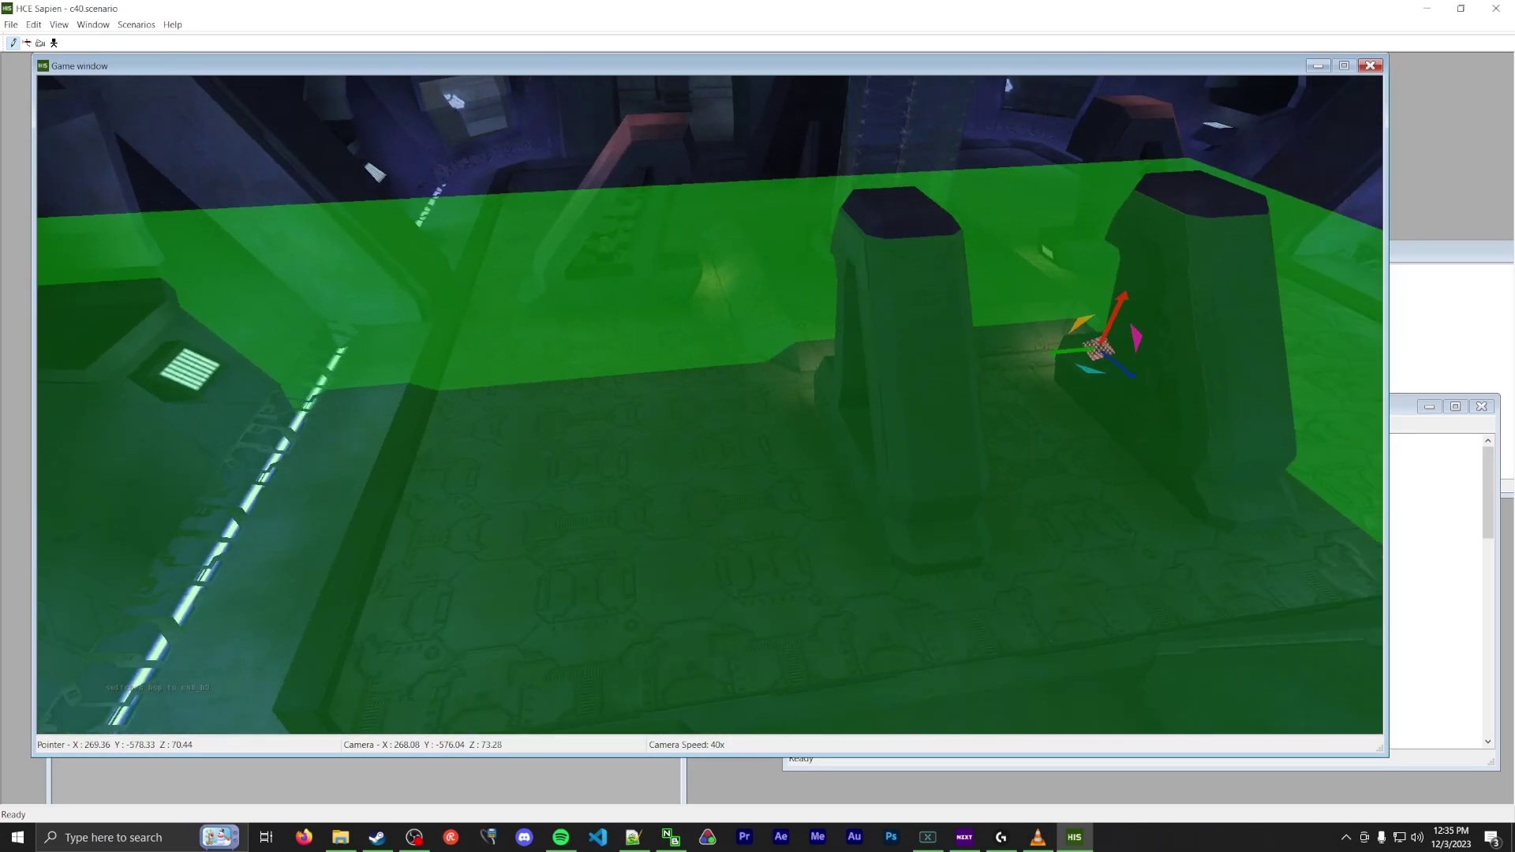
- Look around the green volume and tall pillars, ending with both centred ahead
{"action": "middle_click_drag", "start_coordinate": [711, 395], "coordinate": [868, 450]}
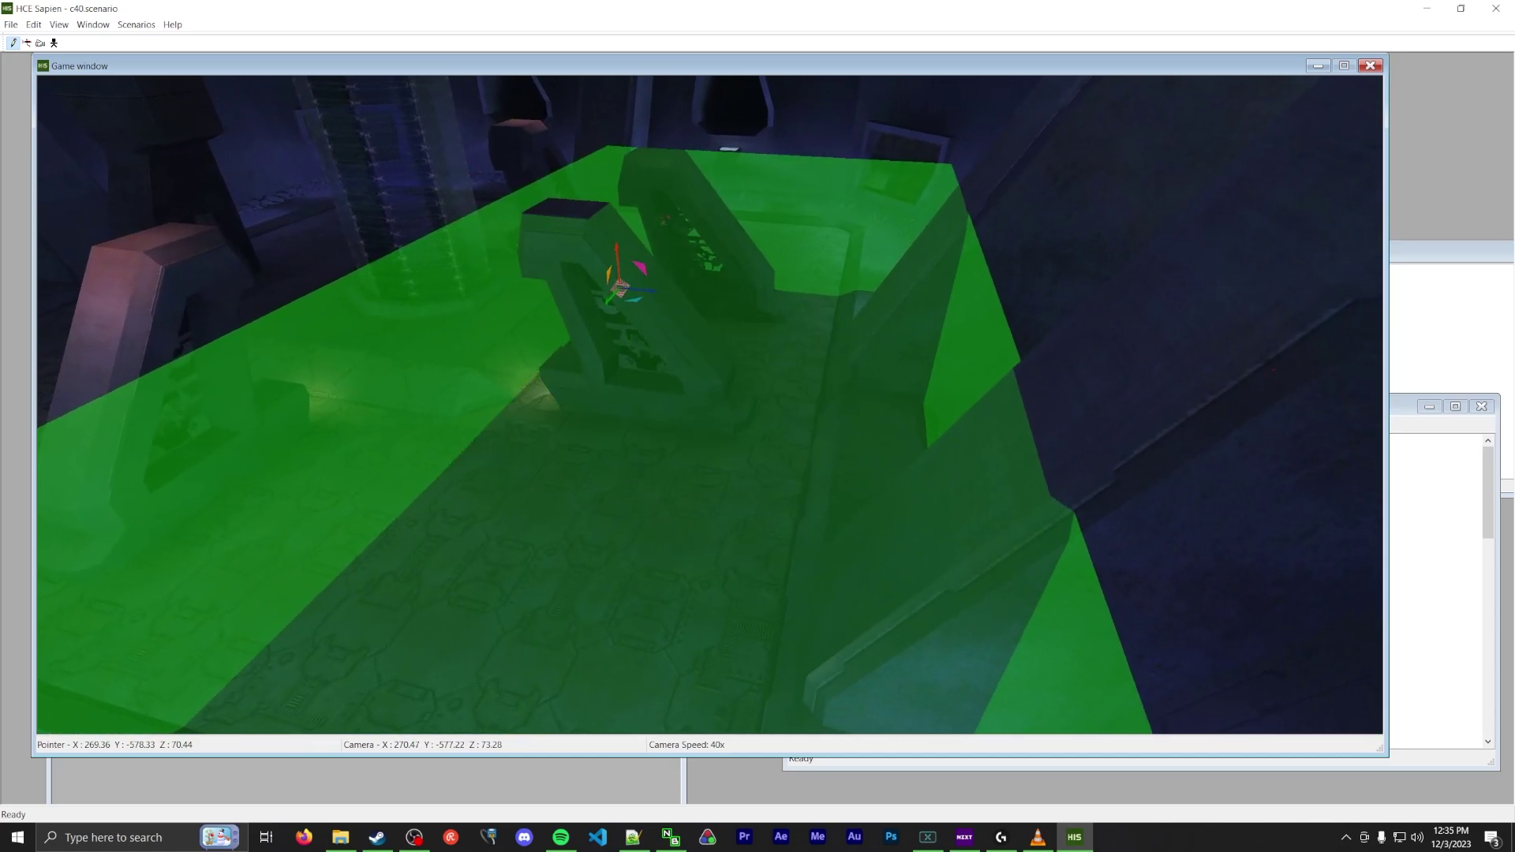
{"action": "middle_click_drag", "start_coordinate": [710, 395], "coordinate": [679, 308]}
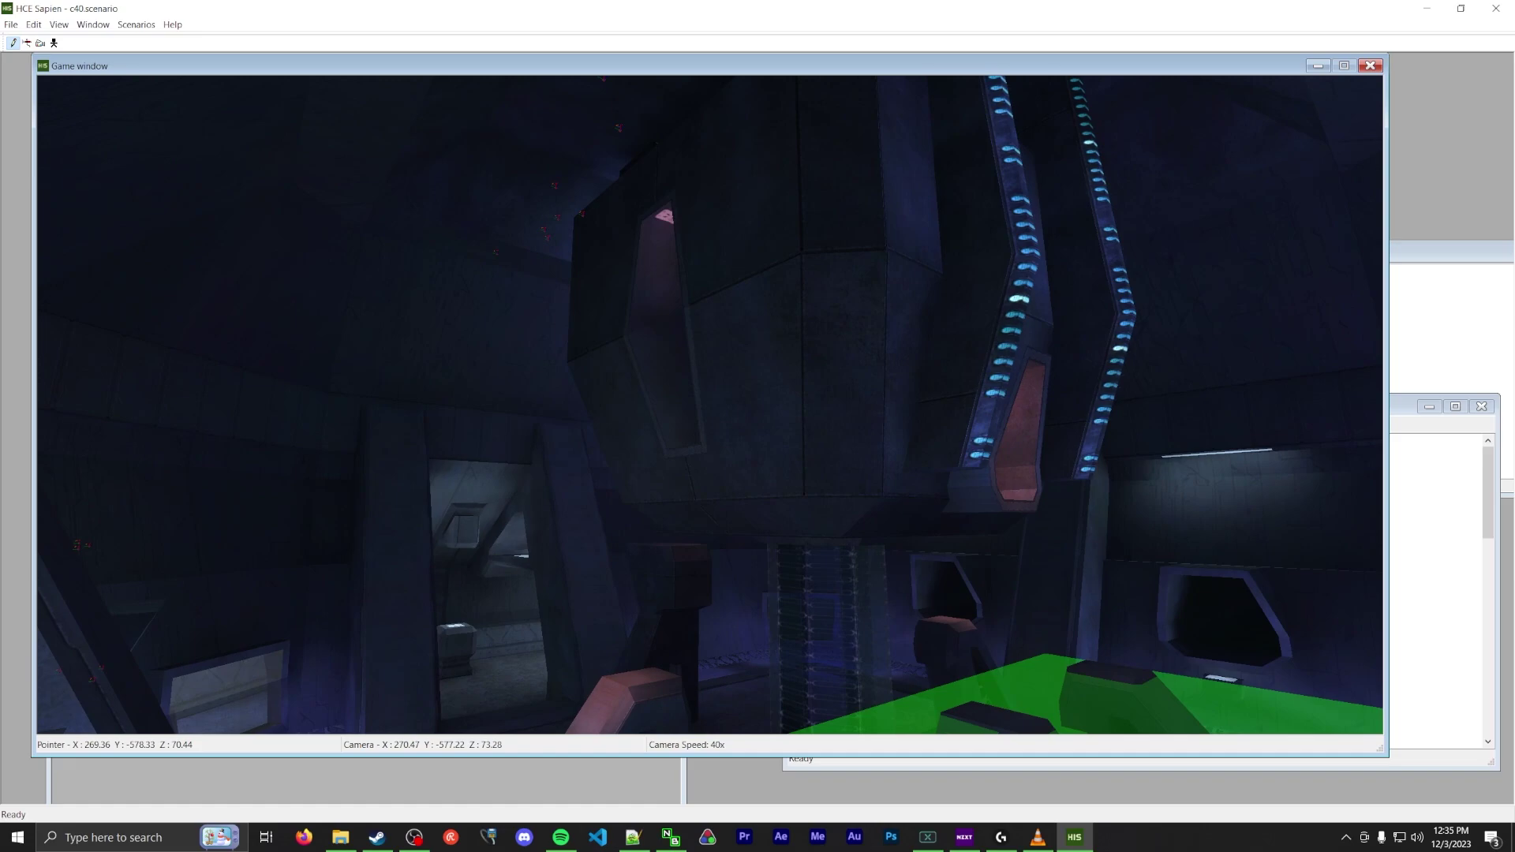
{"action": "middle_click_drag", "start_coordinate": [679, 308], "coordinate": [750, 325]}
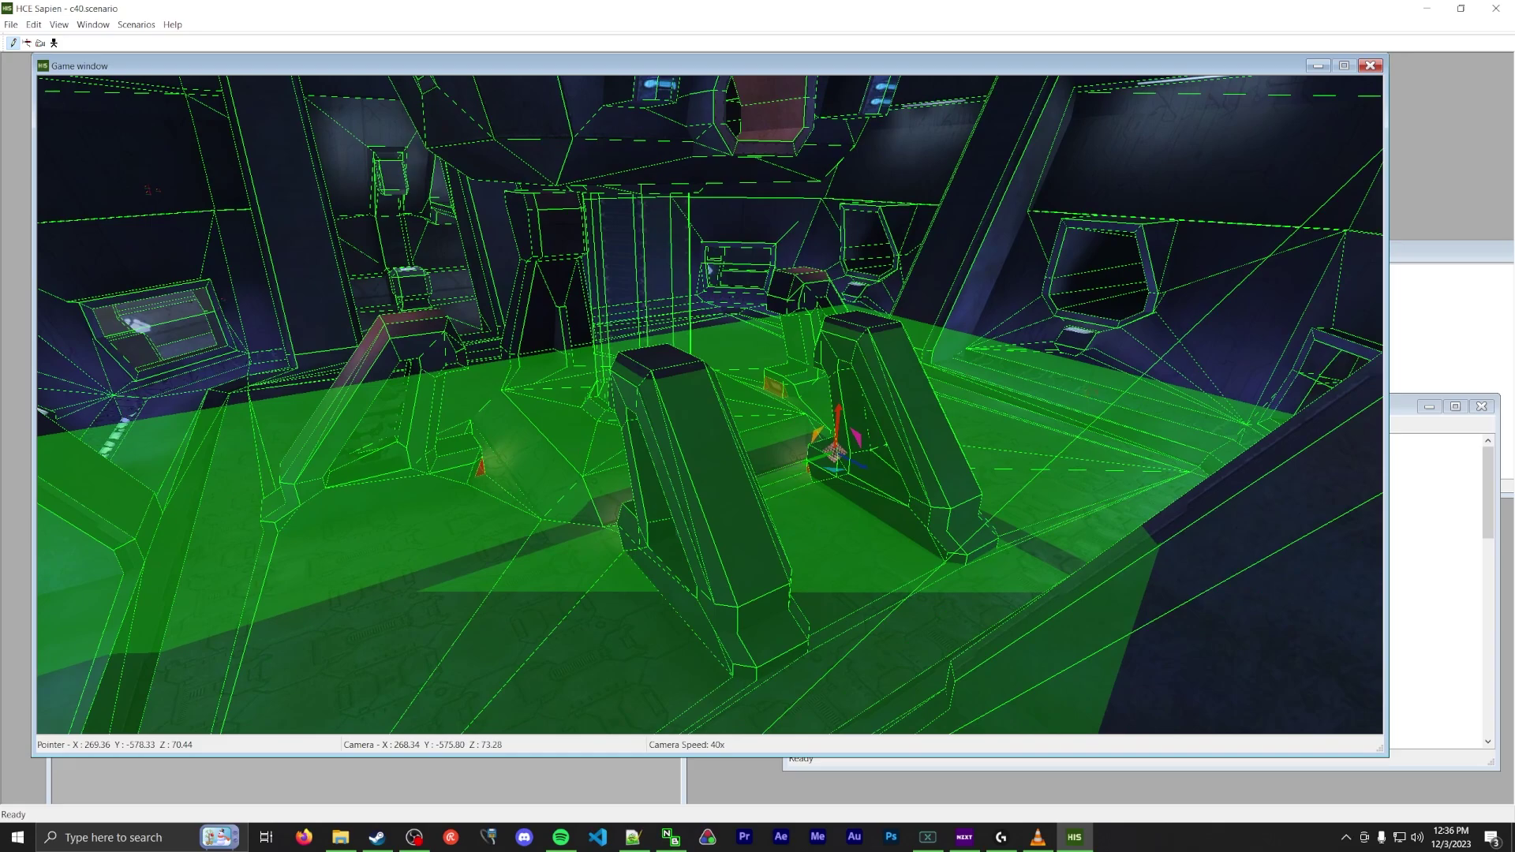
{"action": "middle_click_drag", "start_coordinate": [750, 325], "coordinate": [647, 341]}
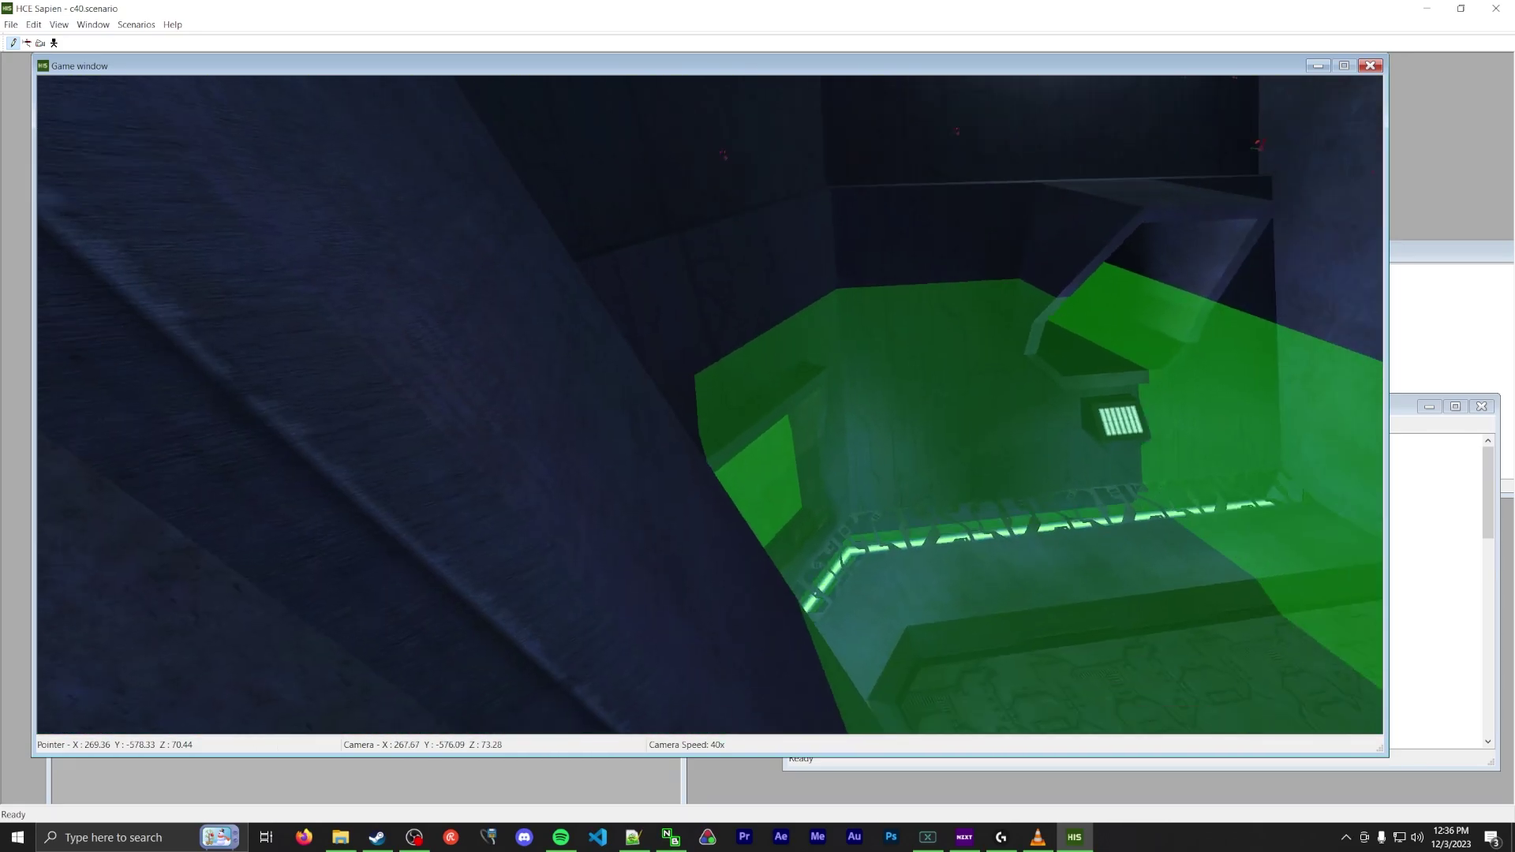
{"action": "mouse_move", "coordinate": [647, 341]}
{"action": "middle_mouse_down"}
{"action": "mouse_move", "coordinate": [757, 324]}
{"action": "mouse_move", "coordinate": [694, 339]}
{"action": "mouse_move", "coordinate": [758, 371]}
{"action": "mouse_move", "coordinate": [829, 316]}
{"action": "mouse_move", "coordinate": [954, 274]}
{"action": "mouse_move", "coordinate": [734, 394]}
{"action": "mouse_move", "coordinate": [687, 339]}
{"action": "mouse_move", "coordinate": [507, 277]}
{"action": "mouse_move", "coordinate": [612, 276]}
{"action": "mouse_move", "coordinate": [600, 197]}
{"action": "mouse_move", "coordinate": [553, 221]}
{"action": "mouse_move", "coordinate": [553, 268]}
{"action": "mouse_move", "coordinate": [576, 190]}
{"action": "mouse_move", "coordinate": [568, 284]}
{"action": "mouse_move", "coordinate": [553, 300]}
{"action": "mouse_move", "coordinate": [698, 410]}
{"action": "mouse_move", "coordinate": [544, 399]}
{"action": "mouse_move", "coordinate": [631, 390]}
{"action": "mouse_move", "coordinate": [648, 371]}
{"action": "mouse_move", "coordinate": [529, 394]}
{"action": "mouse_move", "coordinate": [734, 415]}
{"action": "mouse_move", "coordinate": [750, 379]}
{"action": "mouse_move", "coordinate": [734, 370]}
{"action": "mouse_move", "coordinate": [718, 379]}
{"action": "mouse_move", "coordinate": [718, 450]}
{"action": "mouse_move", "coordinate": [694, 411]}
{"action": "mouse_move", "coordinate": [798, 355]}
{"action": "middle_mouse_up"}
- Fly past the barriers through the green volume toward the pillar and back
{"action": "key", "text": "w"}
{"action": "key", "text": "w"}
{"action": "key", "text": "w"}
{"action": "key", "text": "s"}
{"action": "key", "text": "w"}
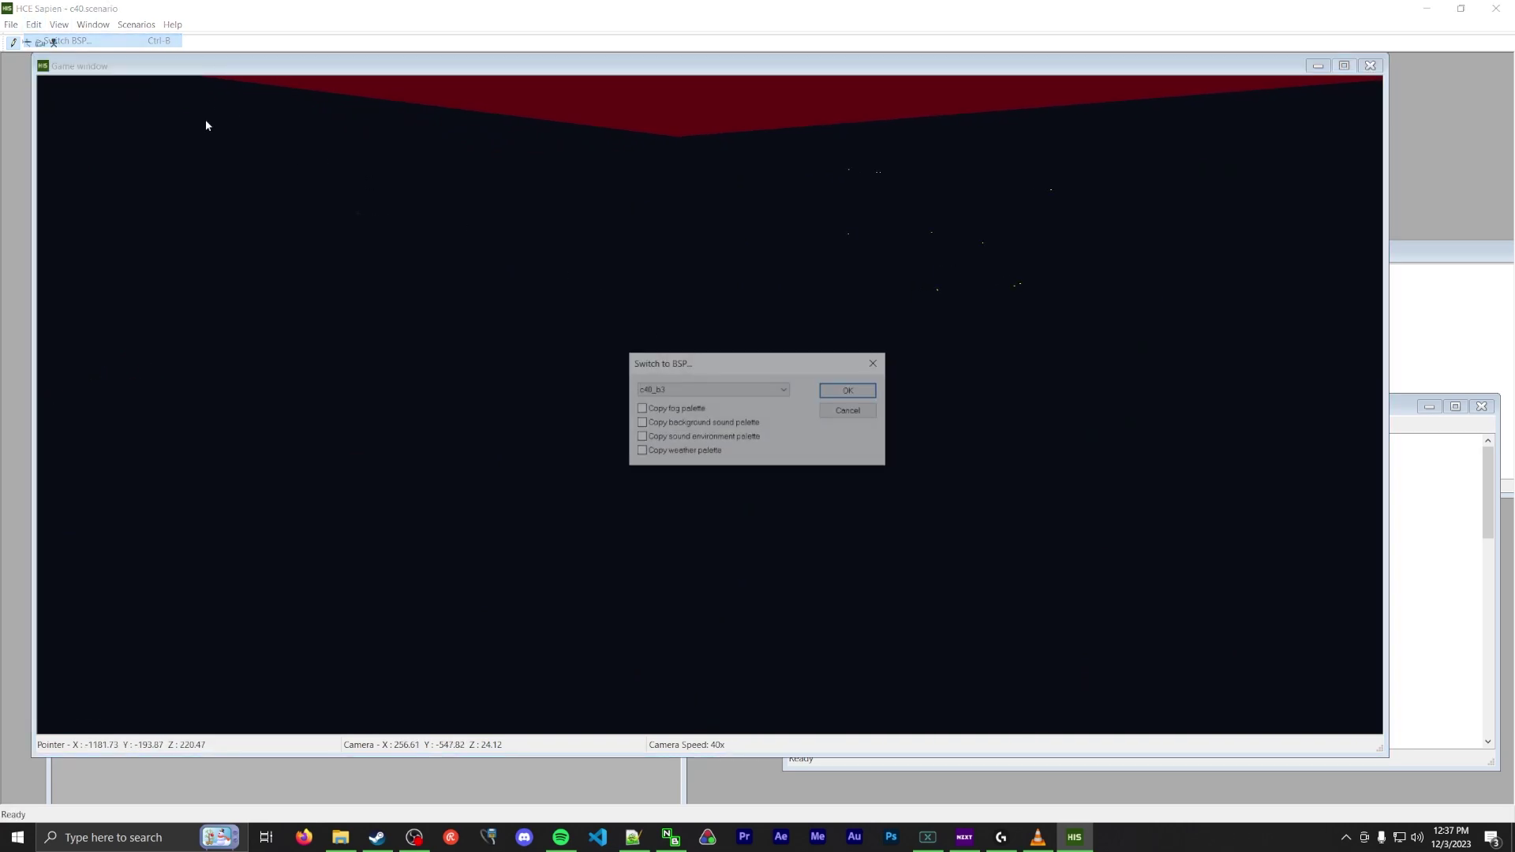
- Load c40_b, fly into the dark cave, and select the red trigger volume
{"action": "left_click", "coordinate": [849, 391]}
{"action": "middle_click_drag", "start_coordinate": [833, 393], "coordinate": [711, 292]}
{"action": "key", "text": "w"}
{"action": "left_click", "coordinate": [712, 270]}
{"action": "key", "text": "w"}
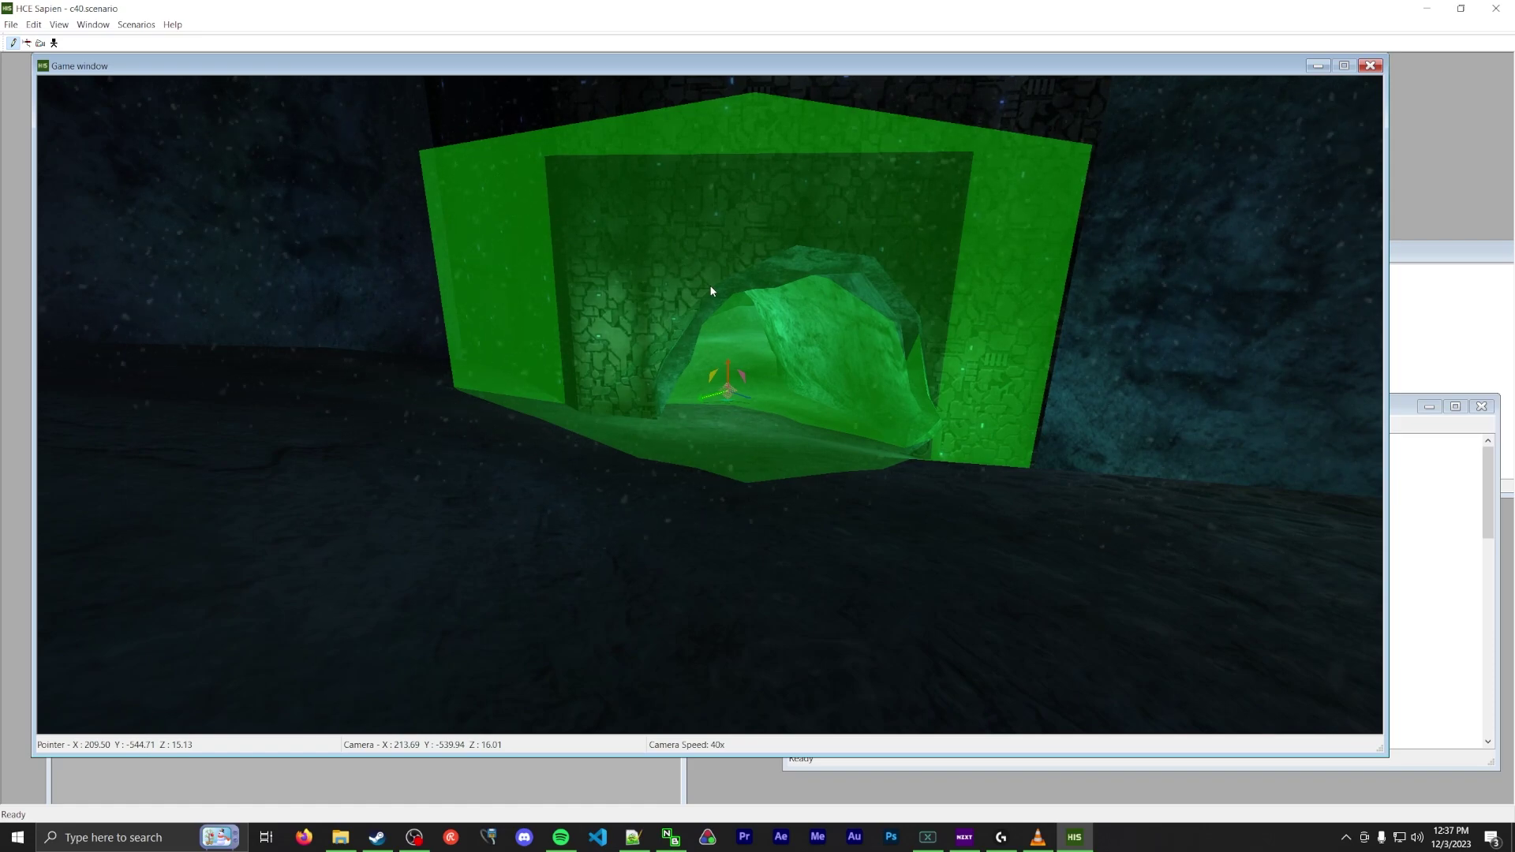
- Inspect the green floor volume from above and the side, flying through and back out
{"action": "middle_click_drag", "start_coordinate": [712, 292], "coordinate": [711, 272]}
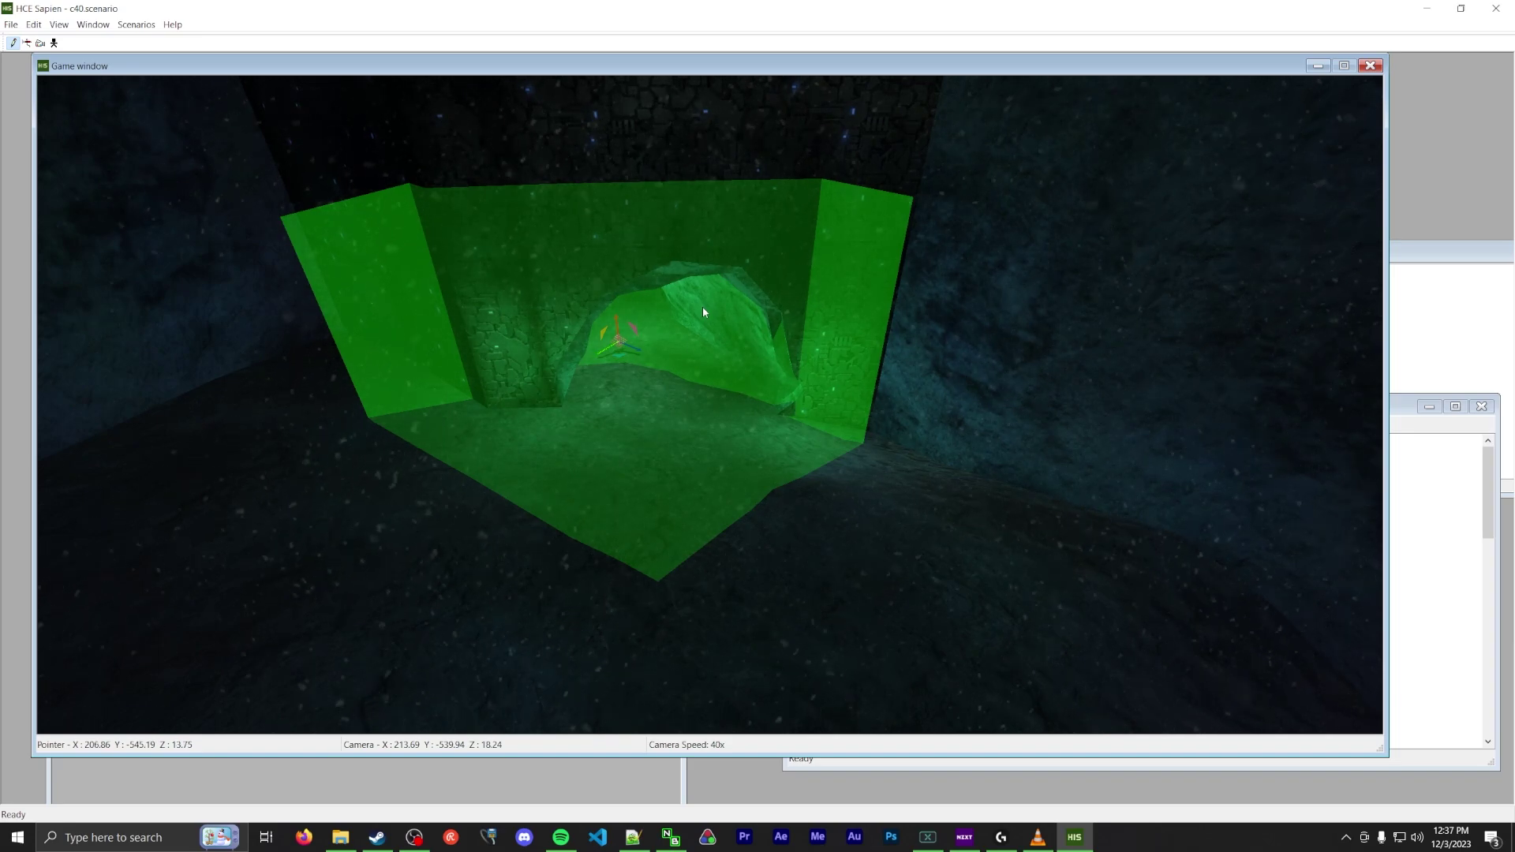
{"action": "middle_click_drag", "start_coordinate": [669, 413], "coordinate": [481, 412]}
{"action": "key", "text": "w"}
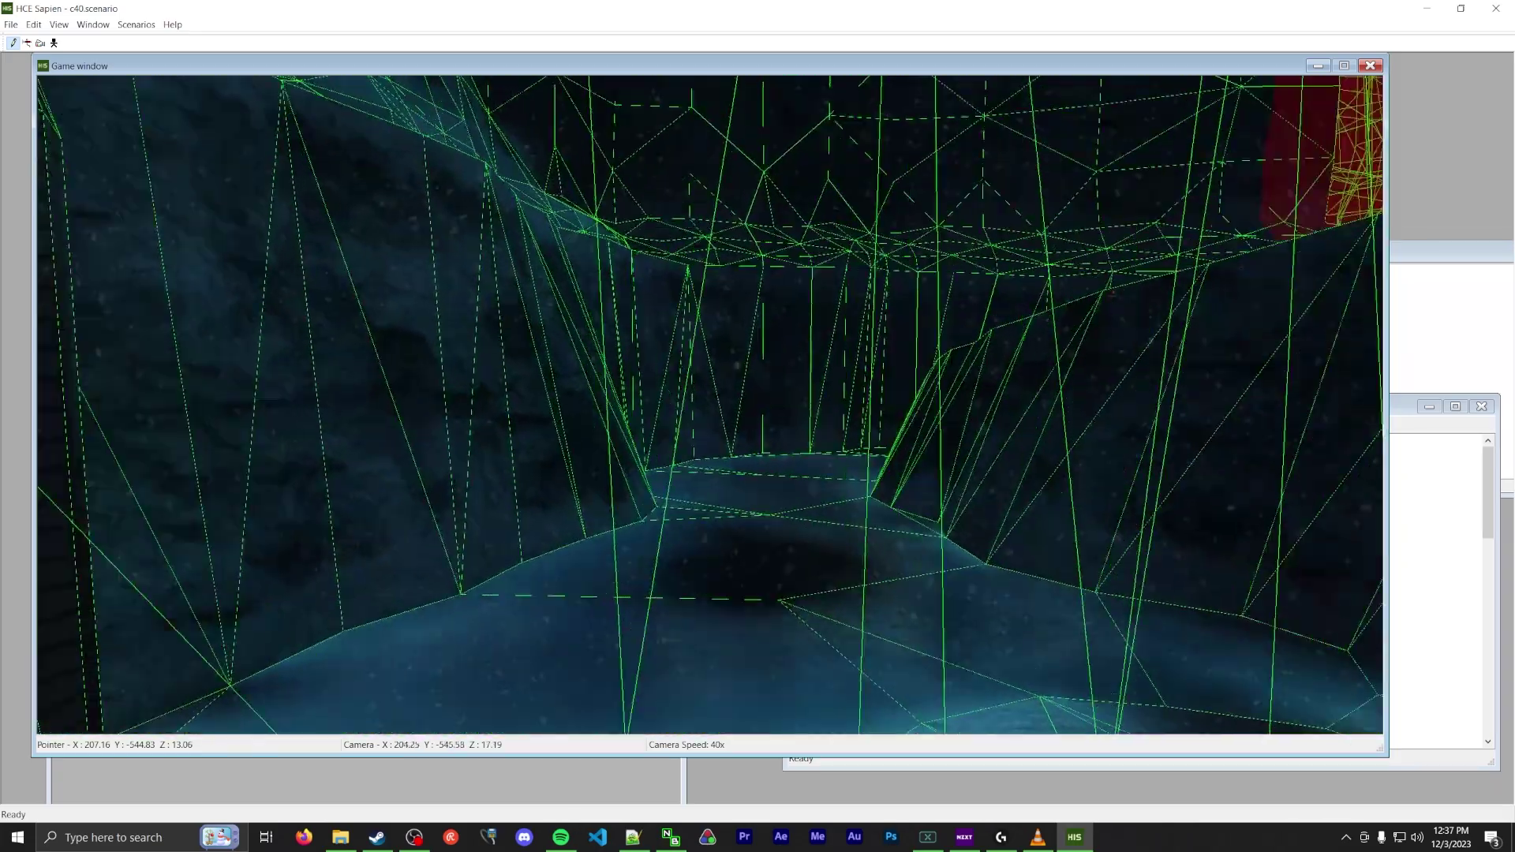
{"action": "key", "text": "s"}
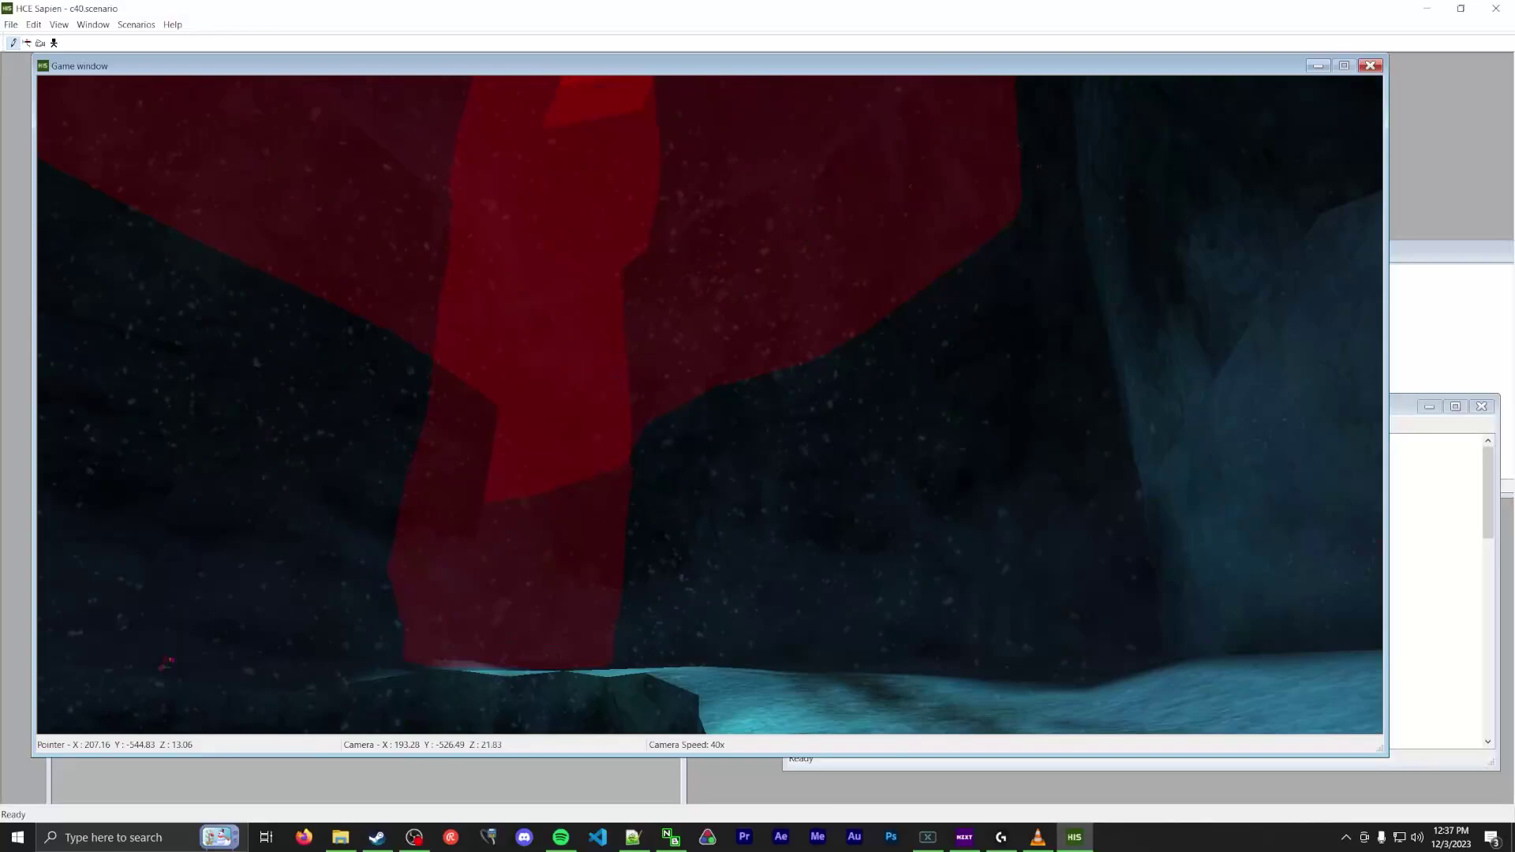
{"action": "mouse_move", "coordinate": [681, 512]}
{"action": "middle_mouse_down"}
{"action": "mouse_move", "coordinate": [670, 624]}
{"action": "mouse_move", "coordinate": [668, 537]}
{"action": "middle_mouse_up"}
{"action": "key", "text": "w"}
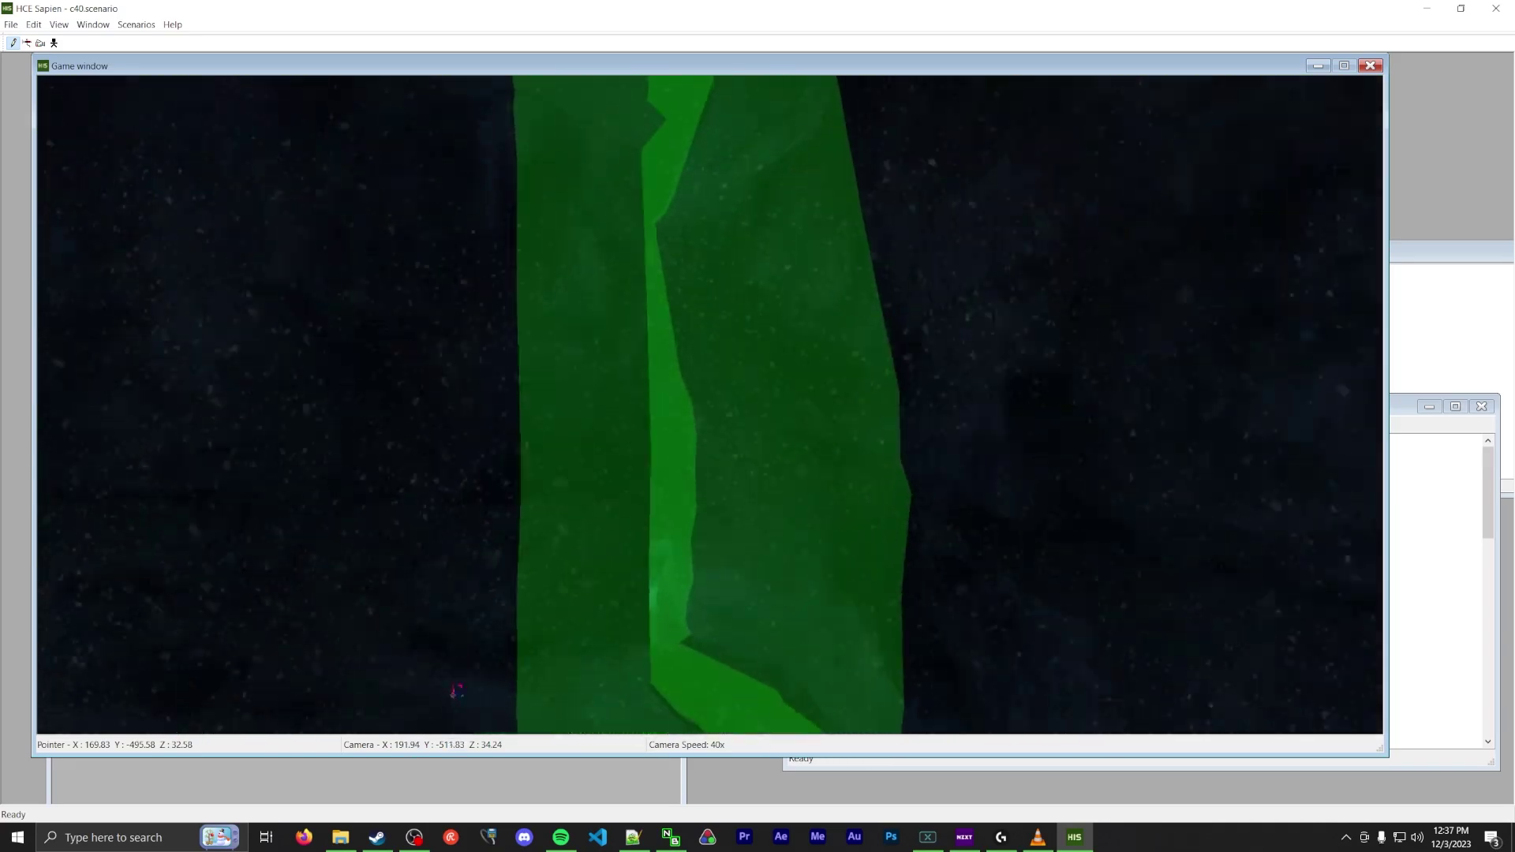
{"action": "key", "text": "w"}
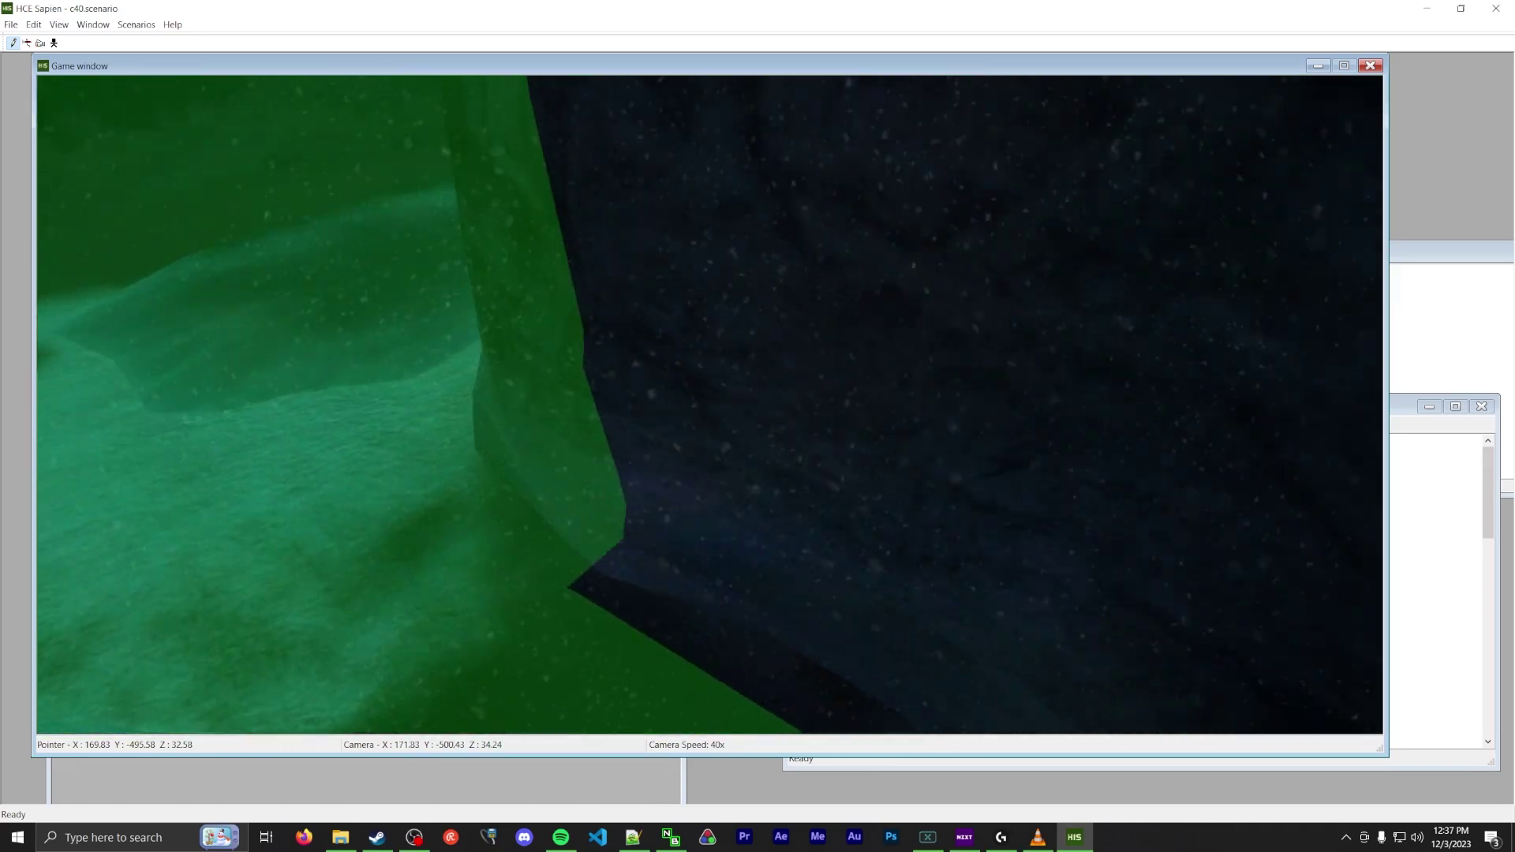
{"action": "middle_click_drag", "start_coordinate": [667, 536], "coordinate": [673, 465]}
{"action": "key", "text": "s"}
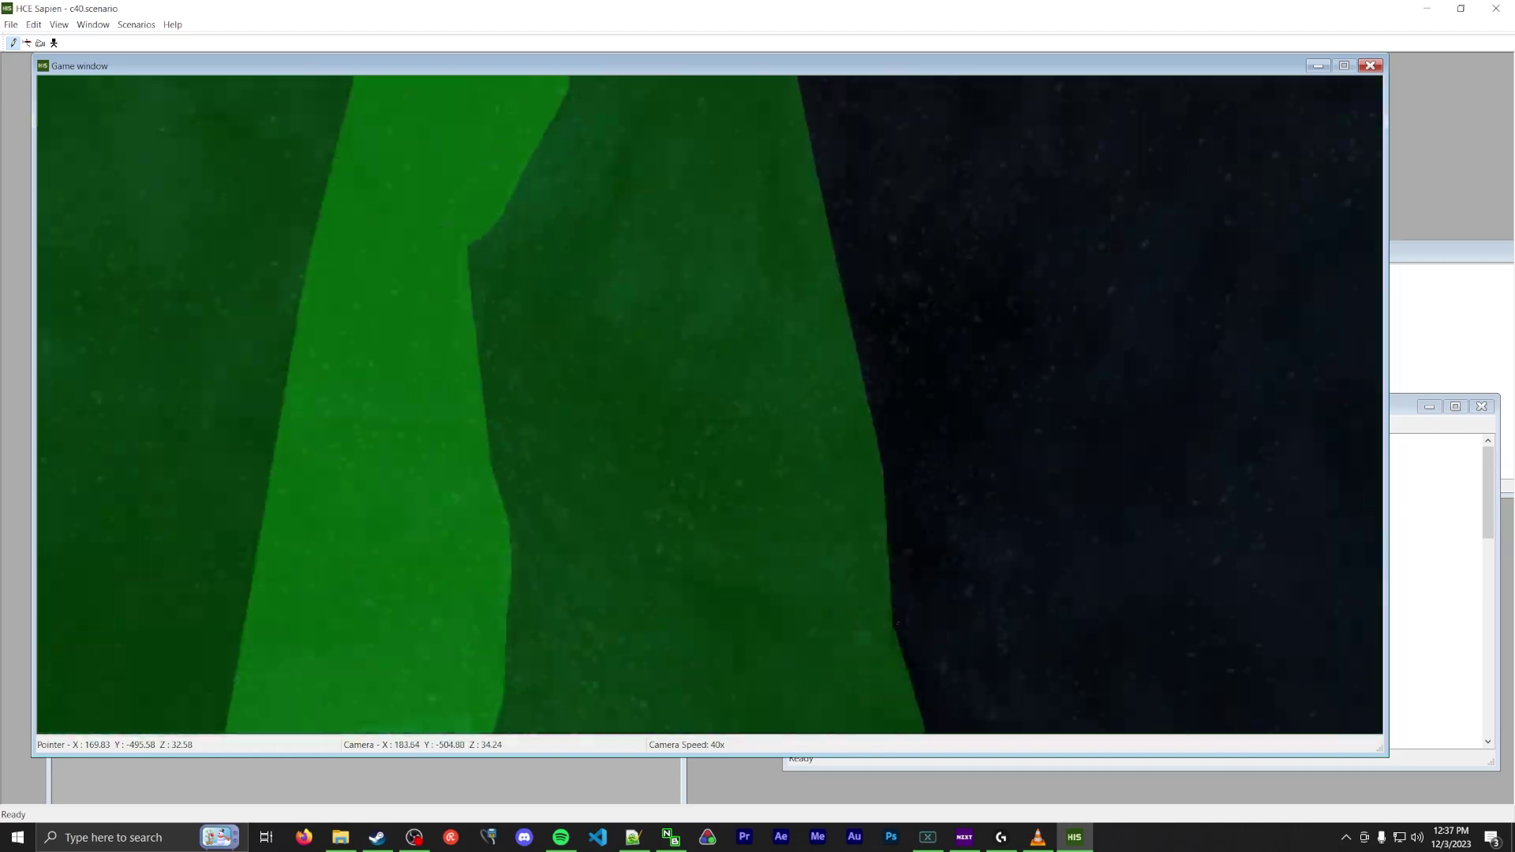
{"action": "key", "text": "s"}
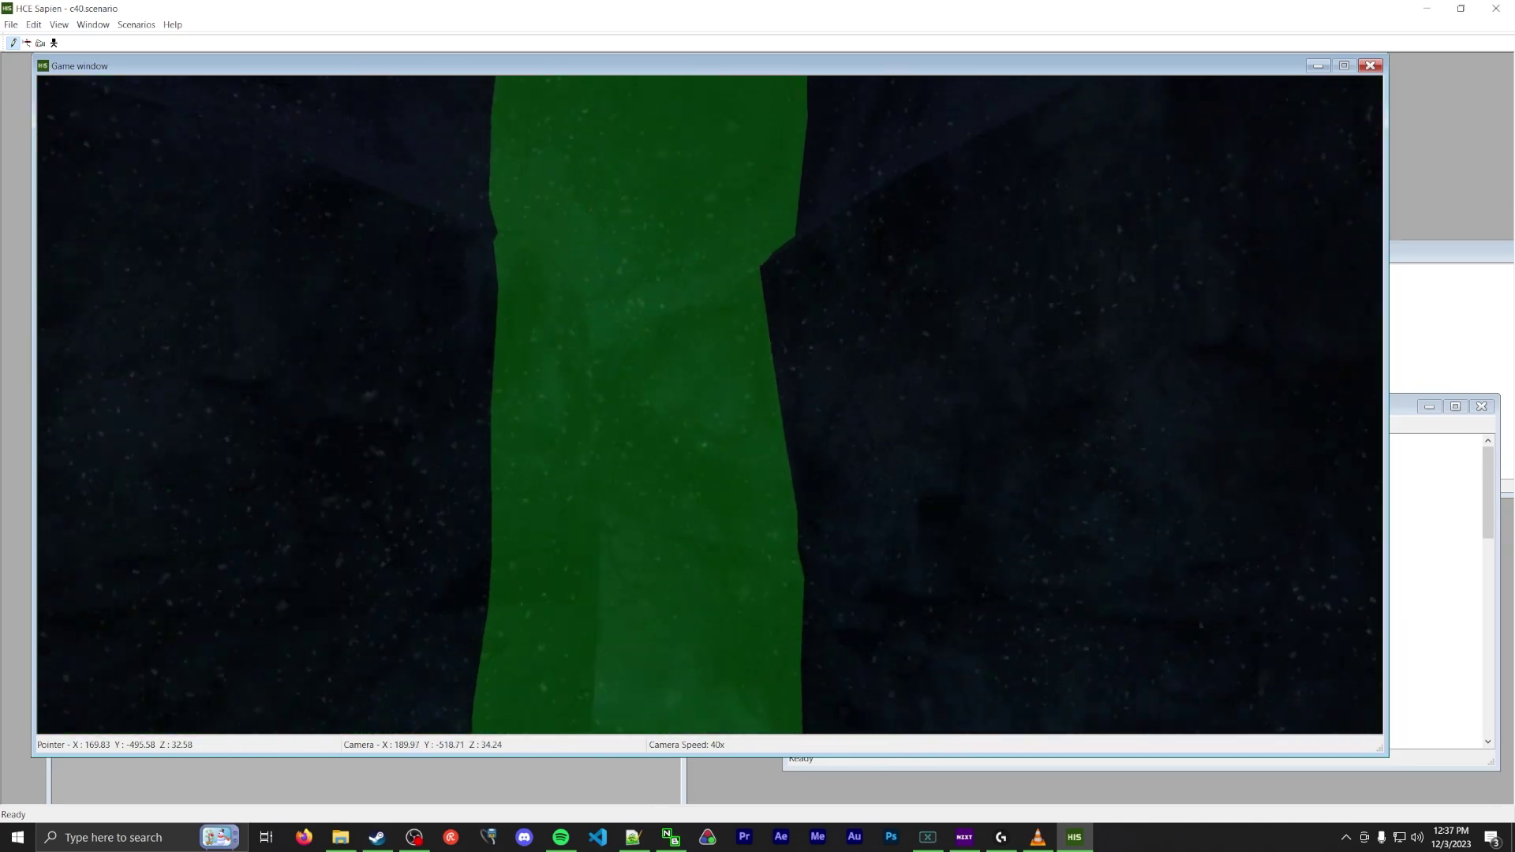
- Climb past the red volume and survey the surrounding rock geometry from above
{"action": "key", "text": "w"}
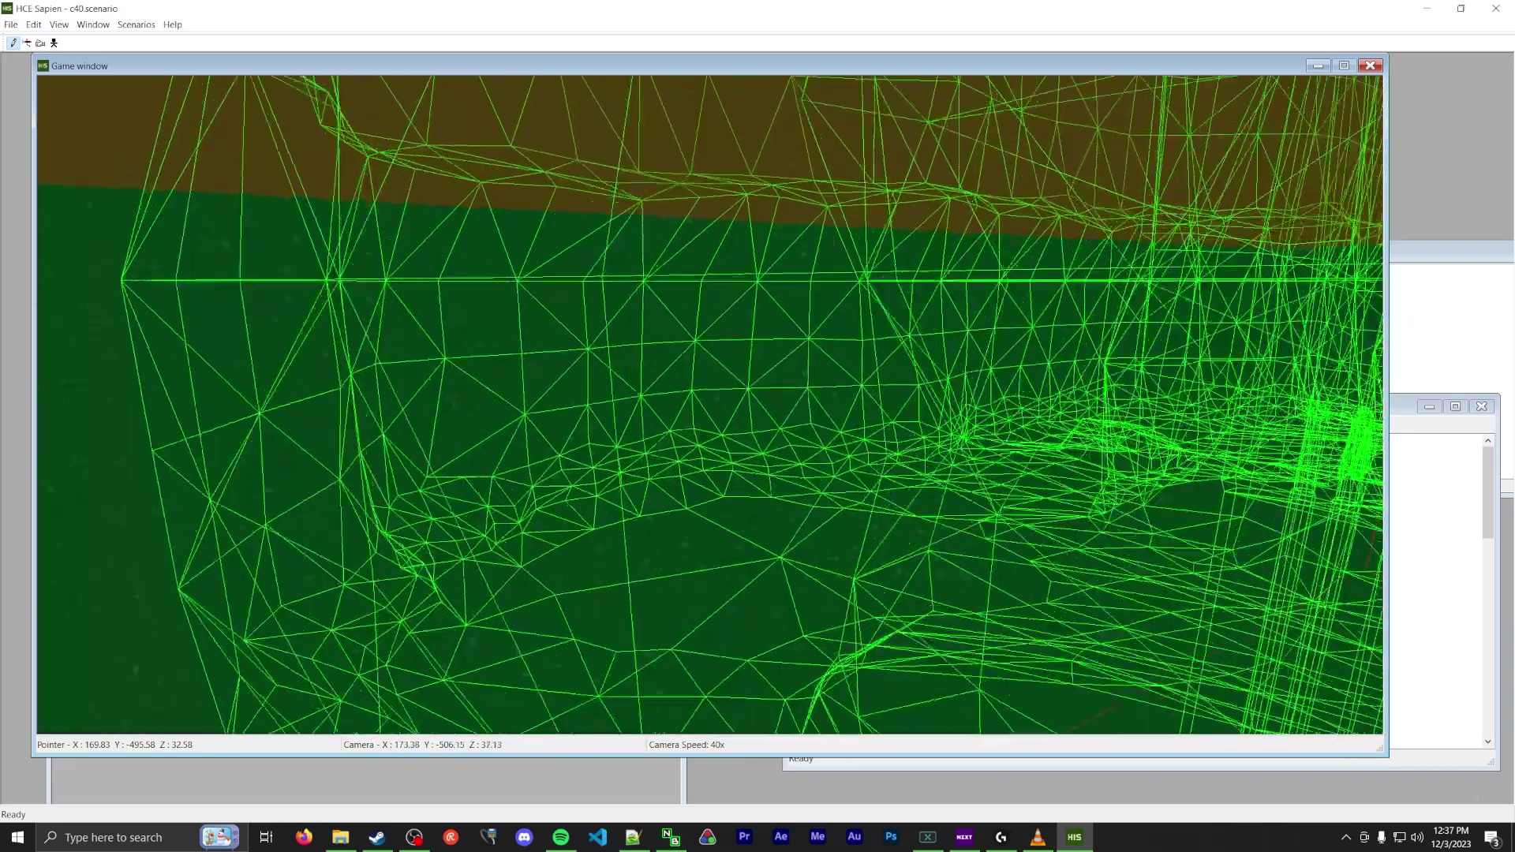
{"action": "key", "text": "w"}
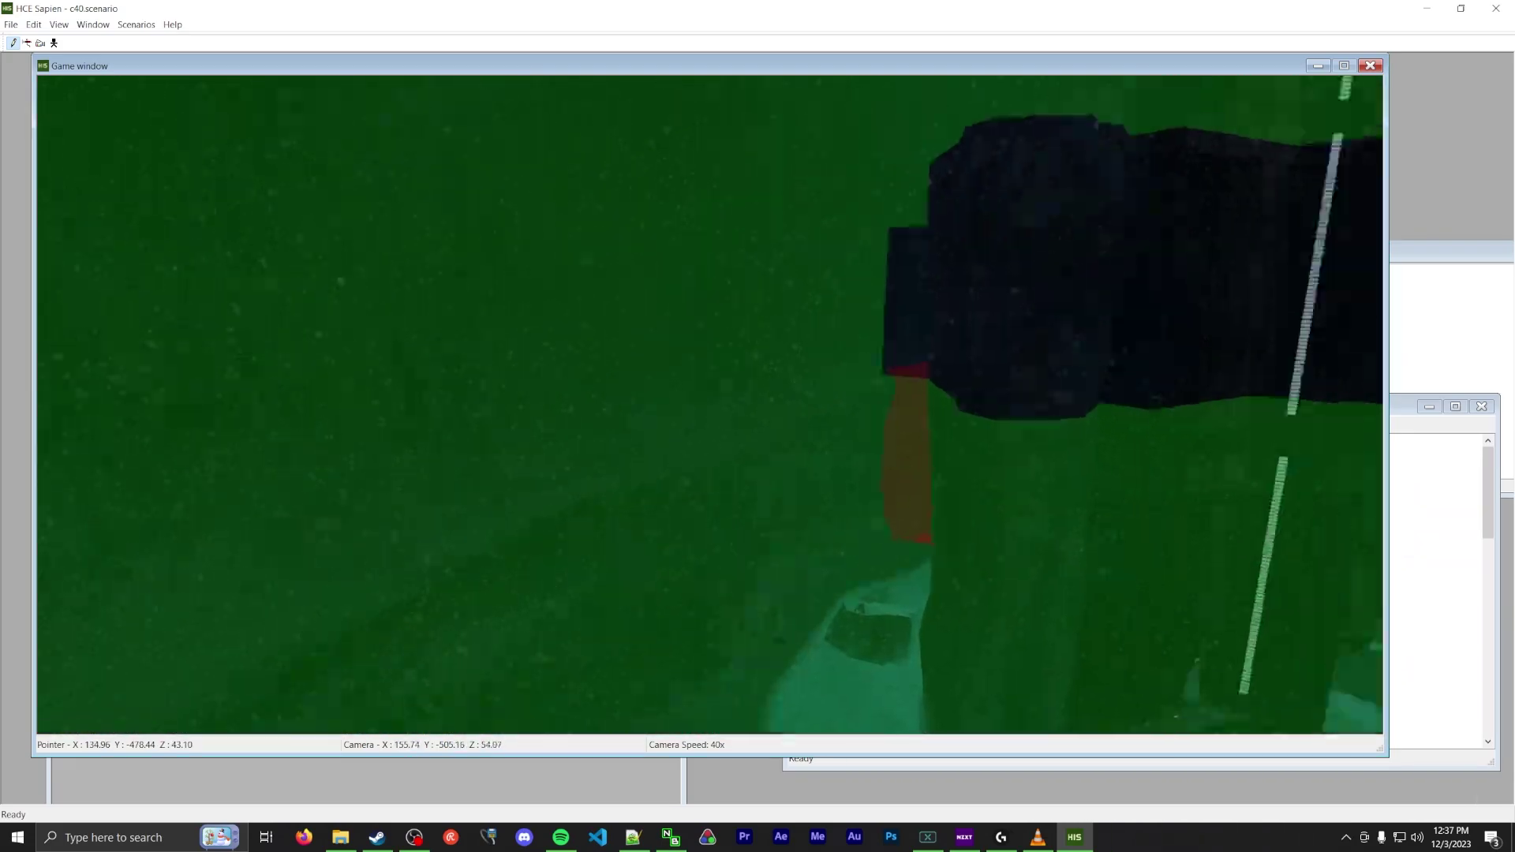
{"action": "key", "text": "w"}
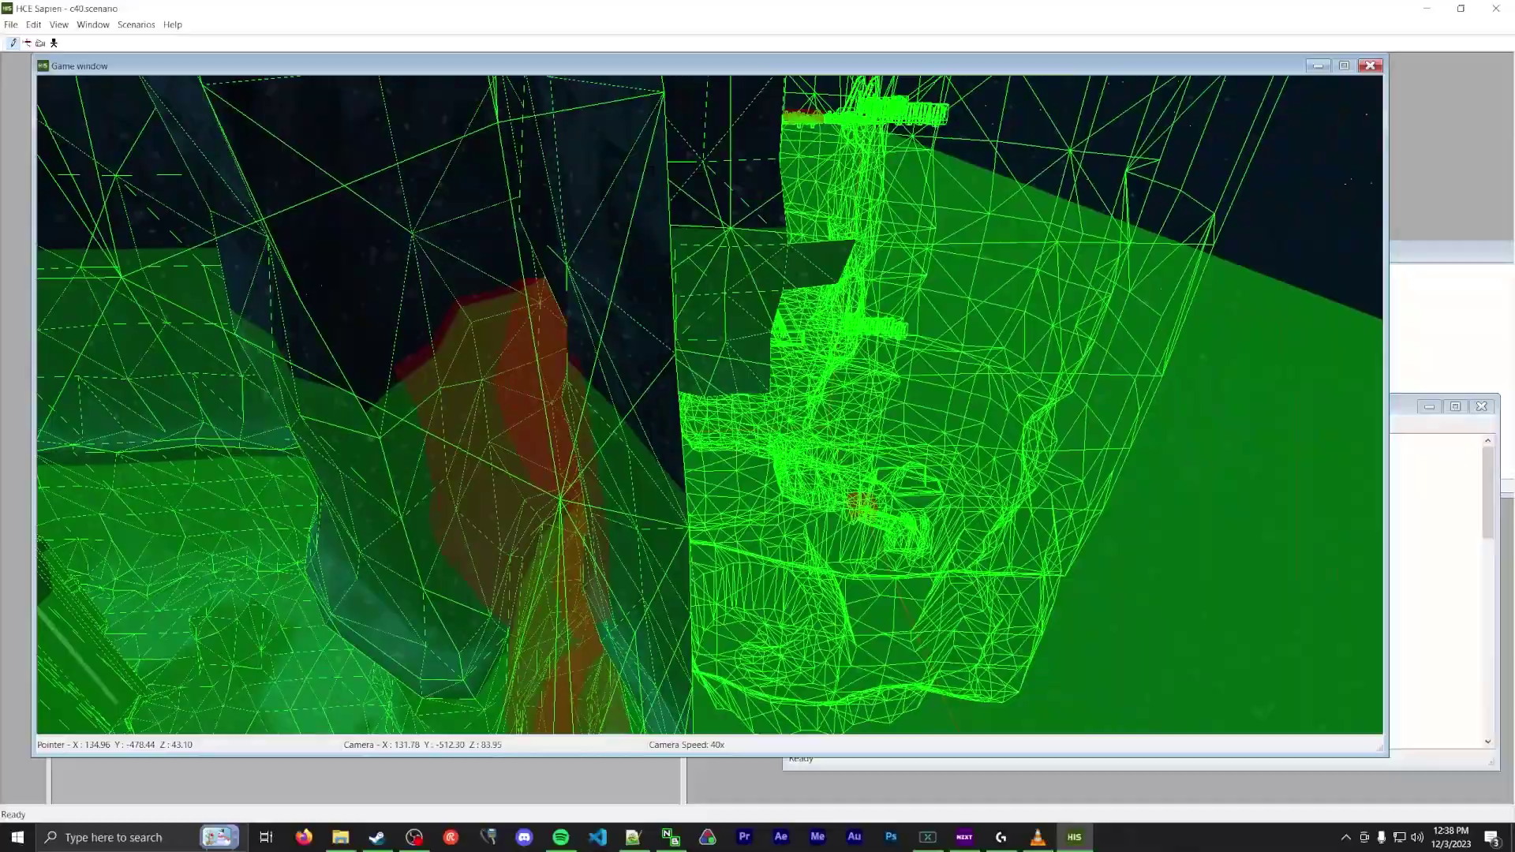
{"action": "key", "text": "s"}
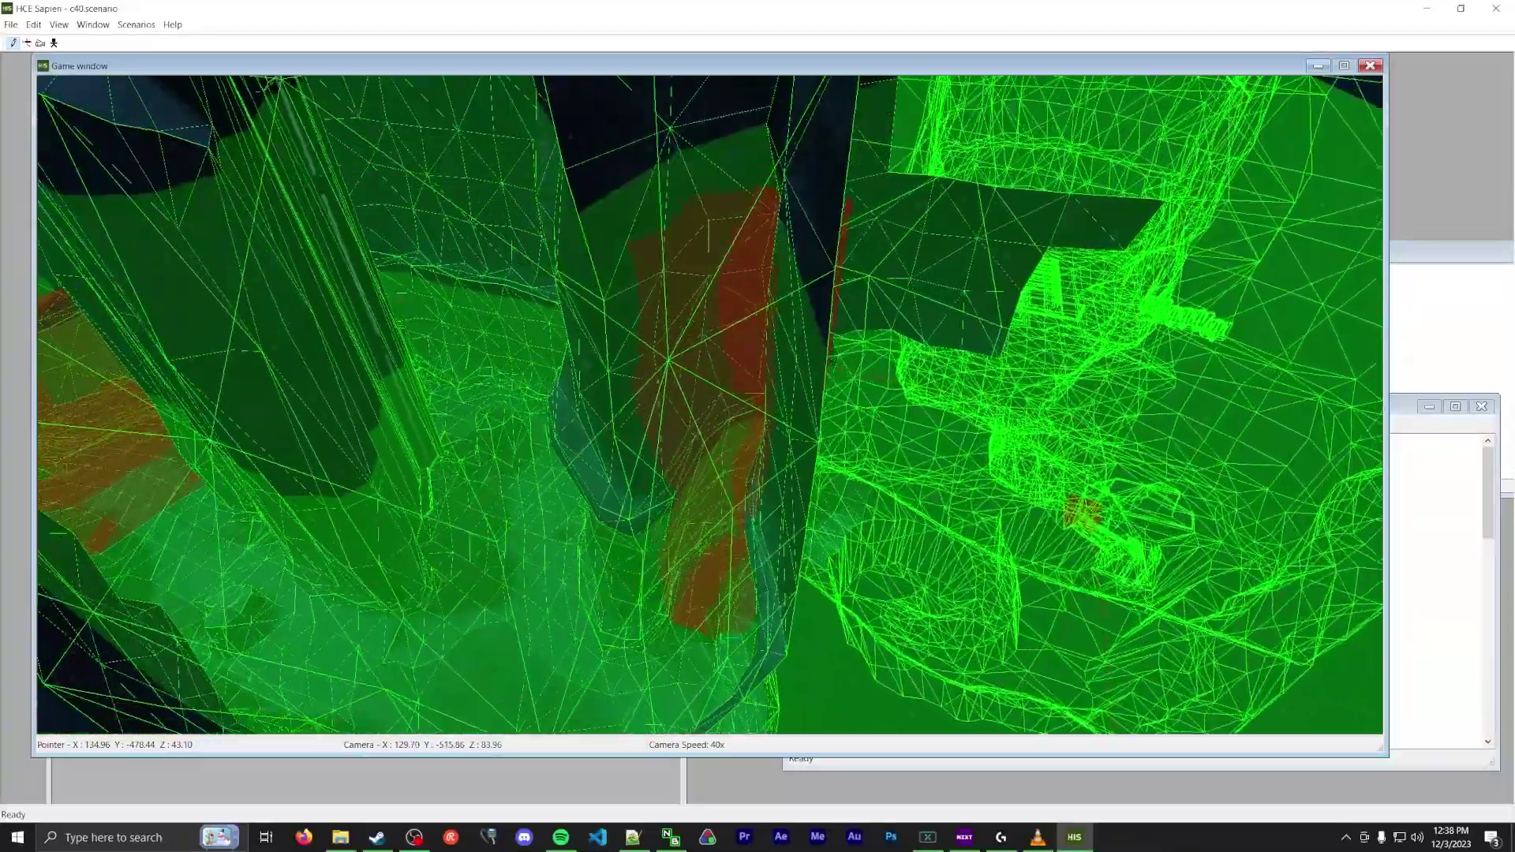
{"action": "key", "text": "w"}
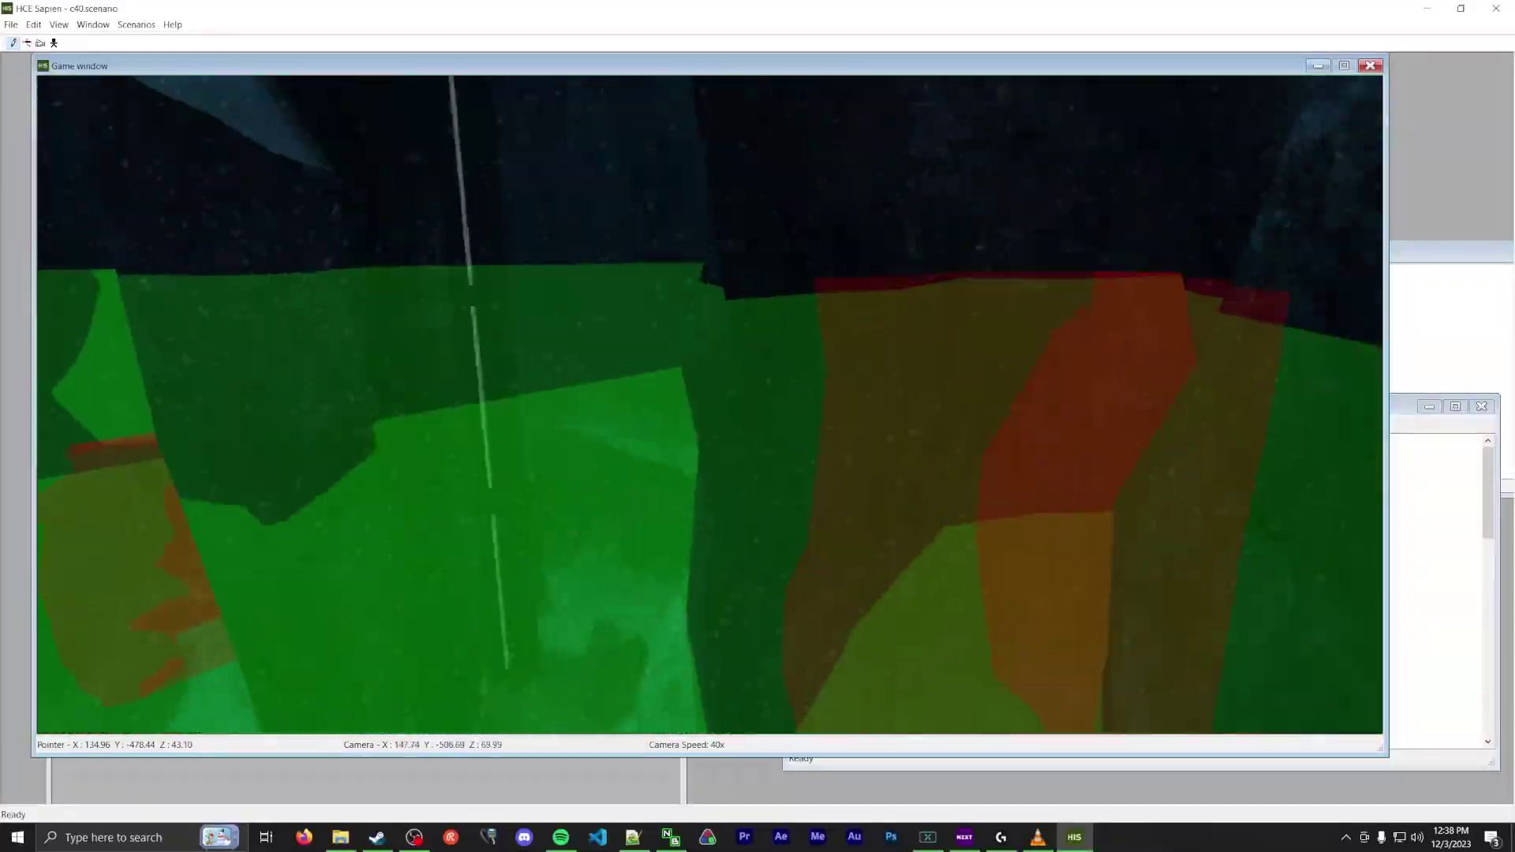
{"action": "key", "text": "s"}
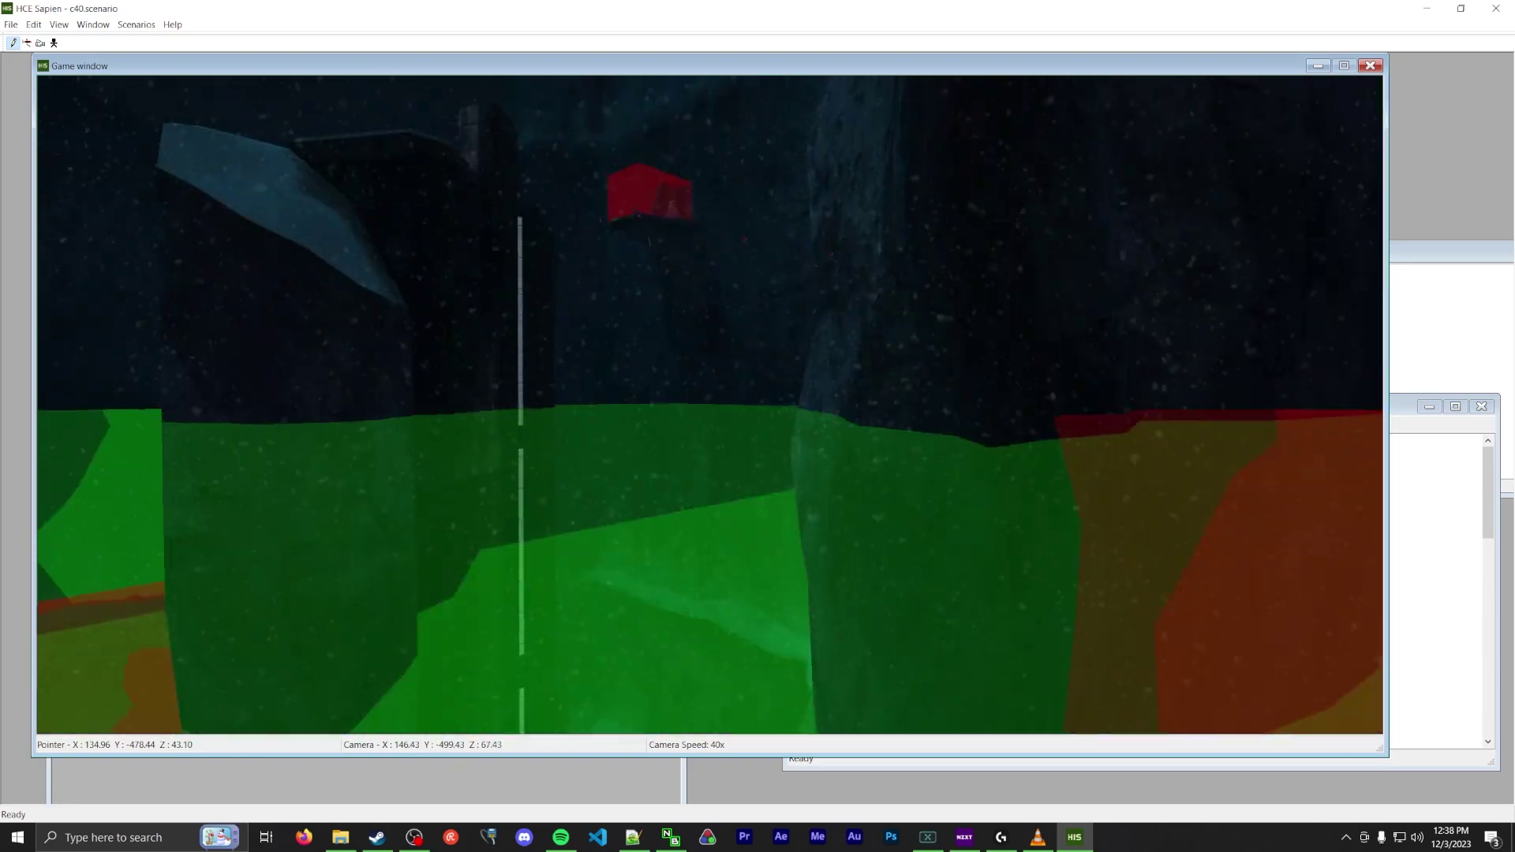
{"action": "key", "text": "f"}
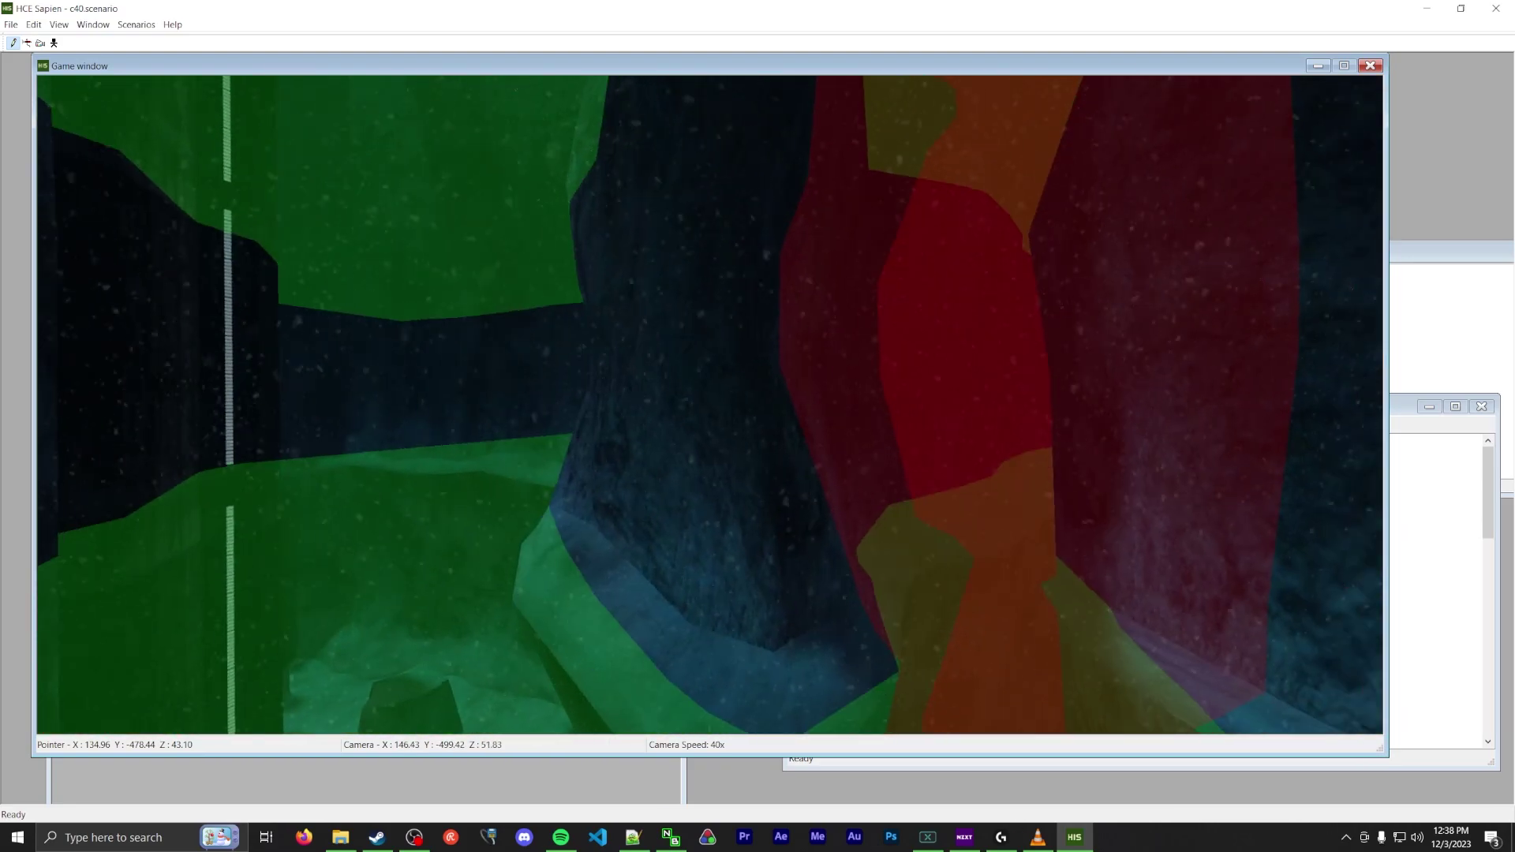
{"action": "key", "text": "r"}
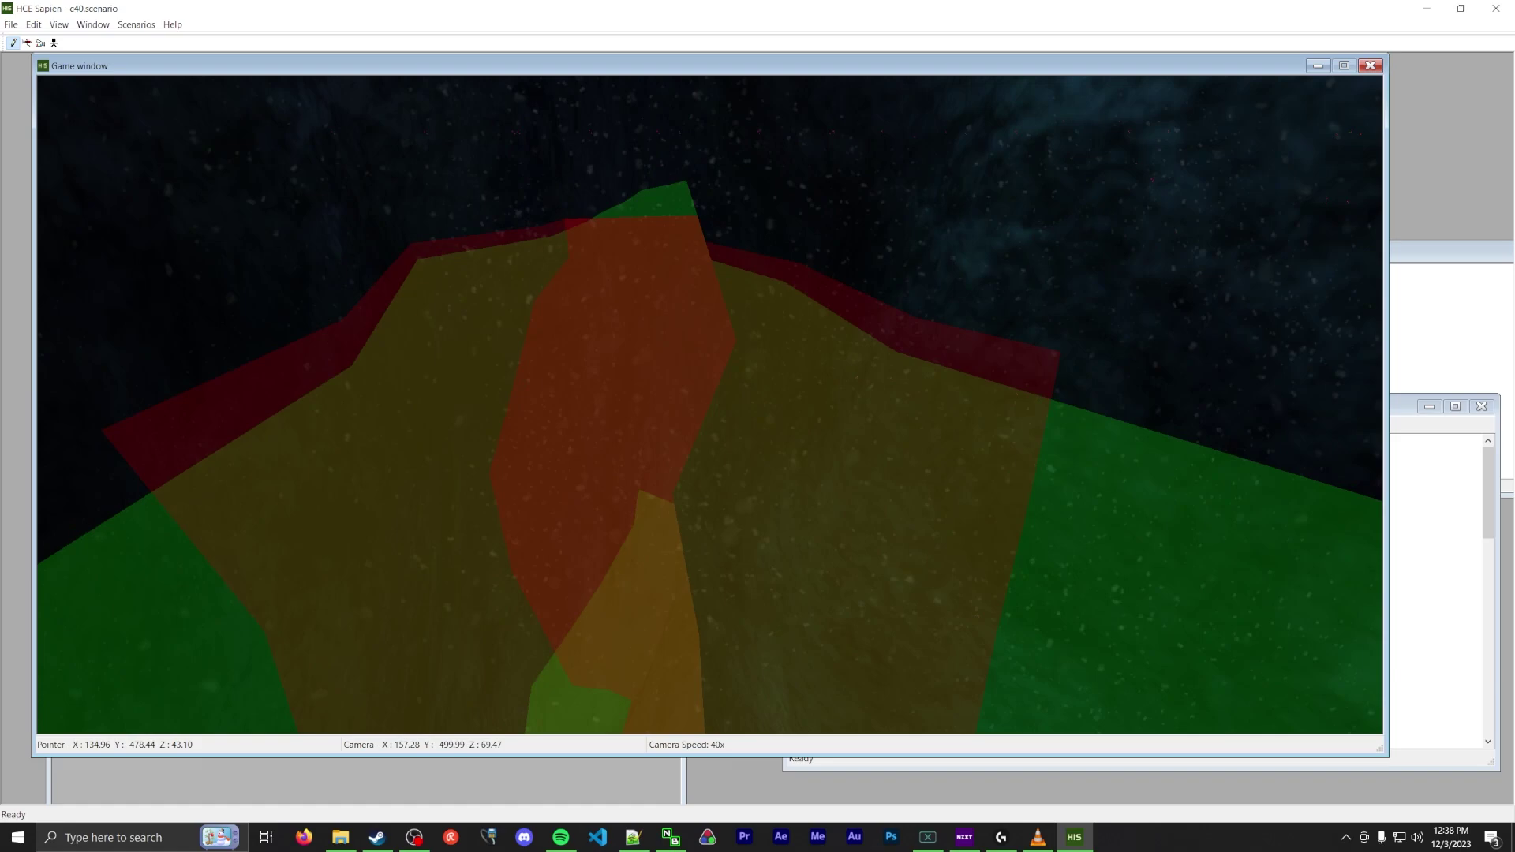
{"action": "key", "text": "w"}
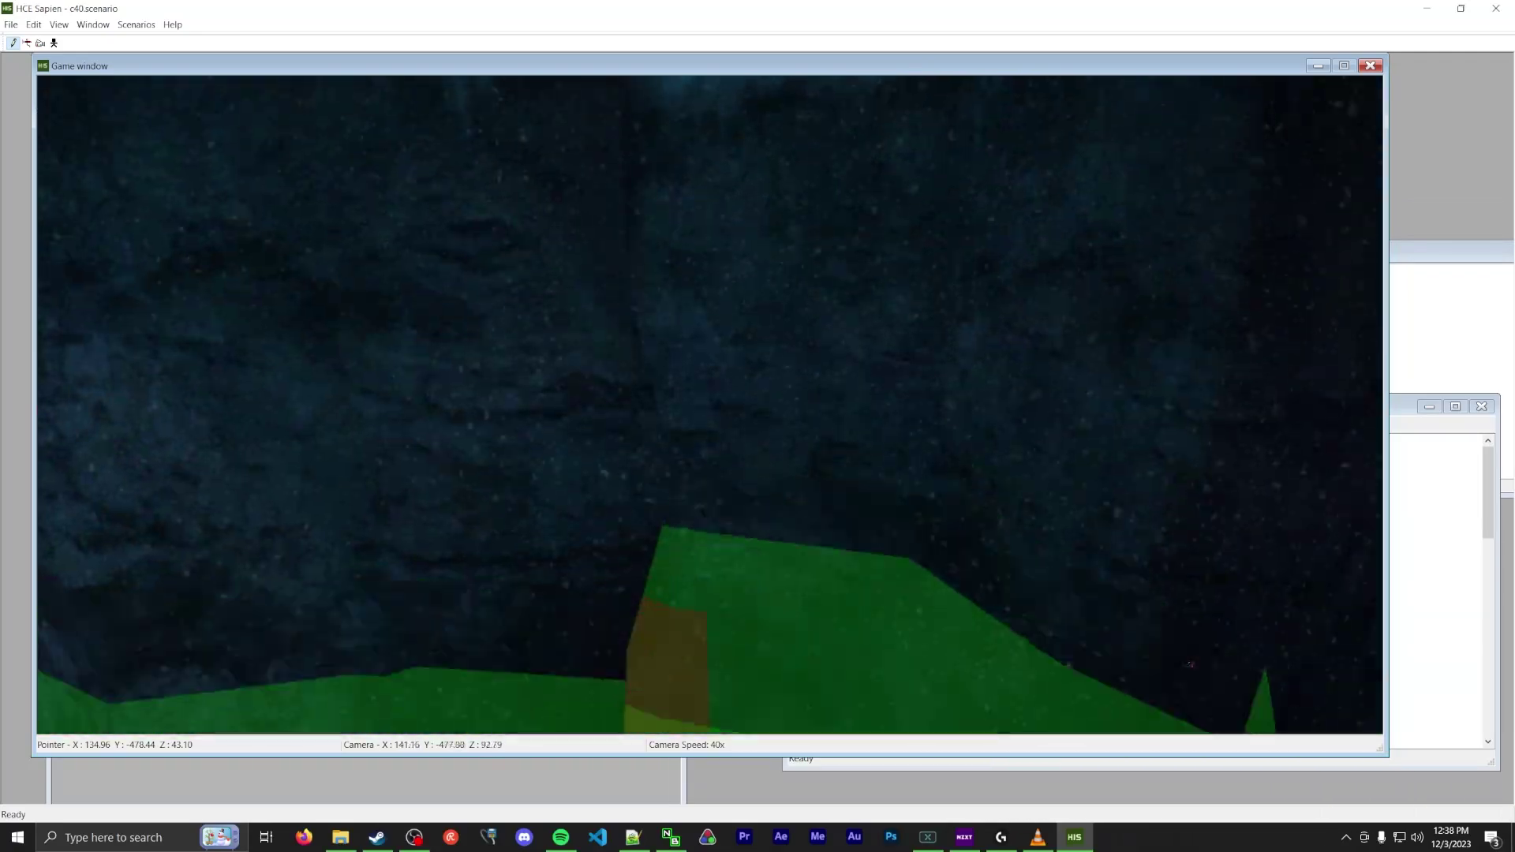
- Fly over the green floor toward the red volume and the green wireframe structure
{"action": "key", "text": "w"}
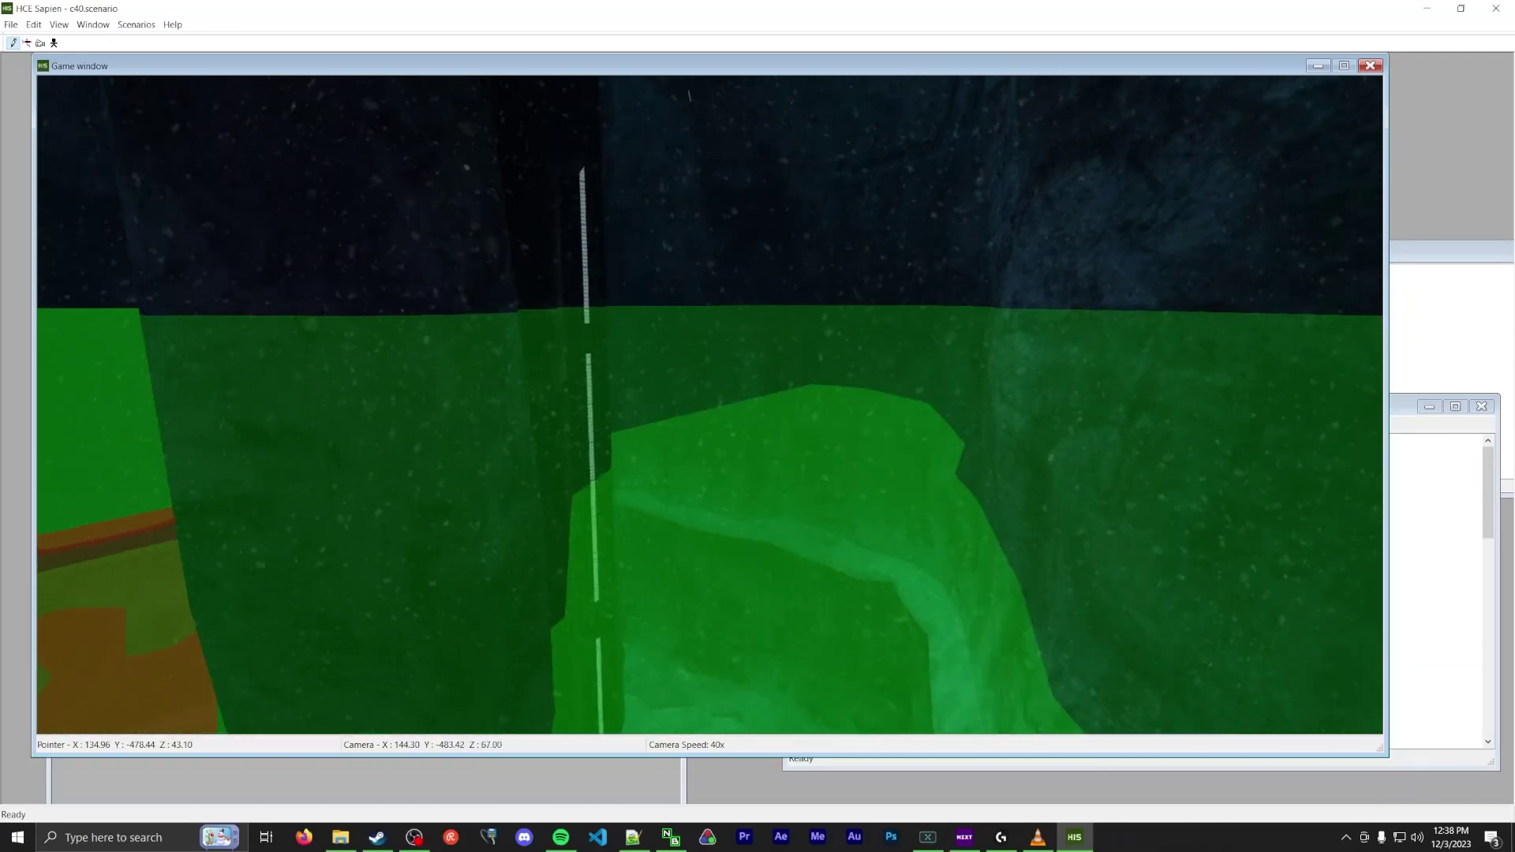
{"action": "key", "text": "r"}
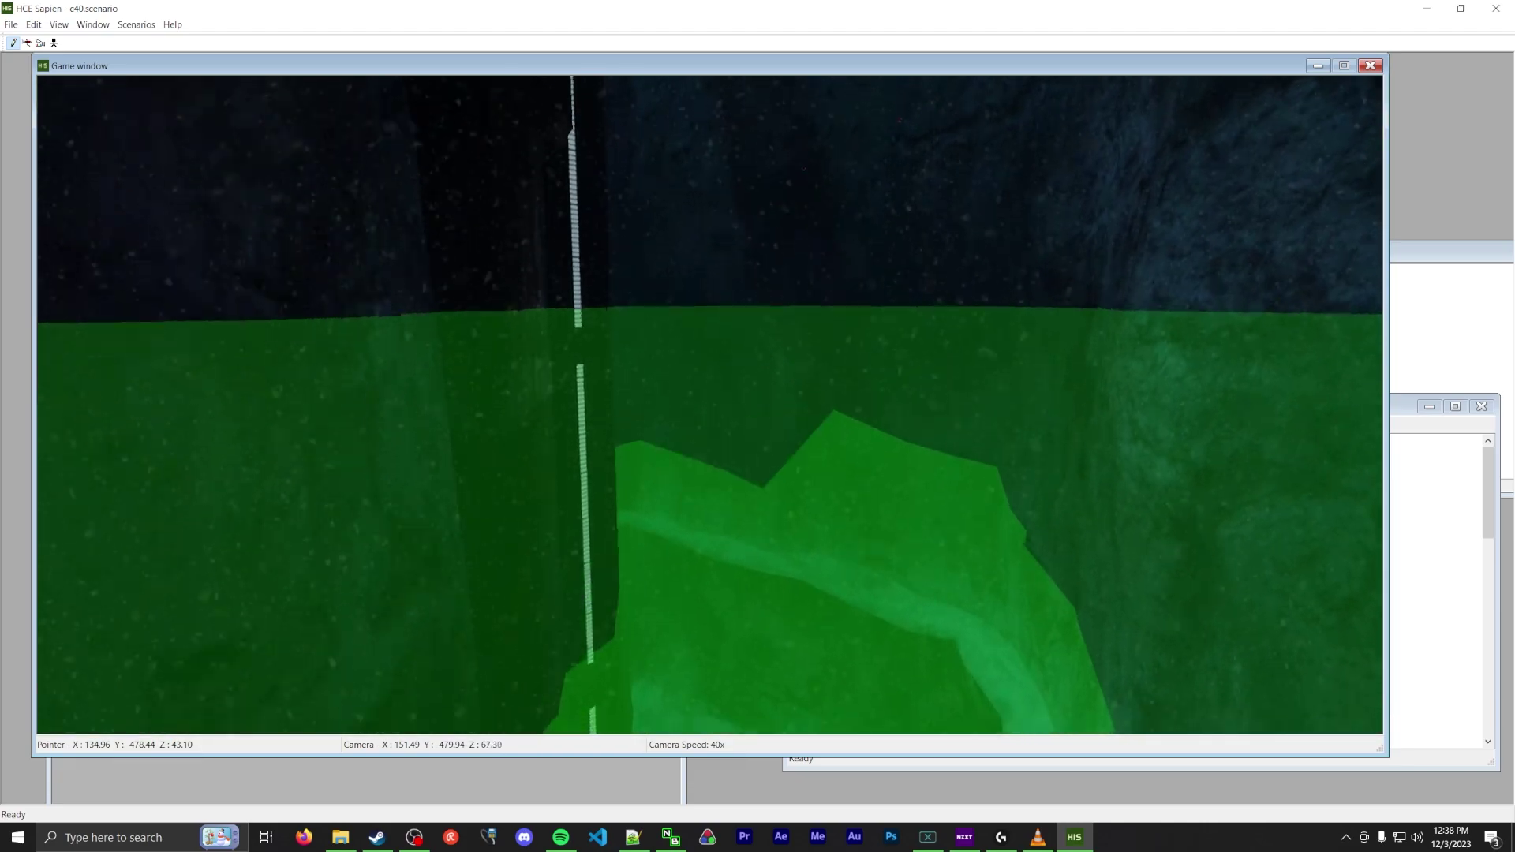
{"action": "key", "text": "w"}
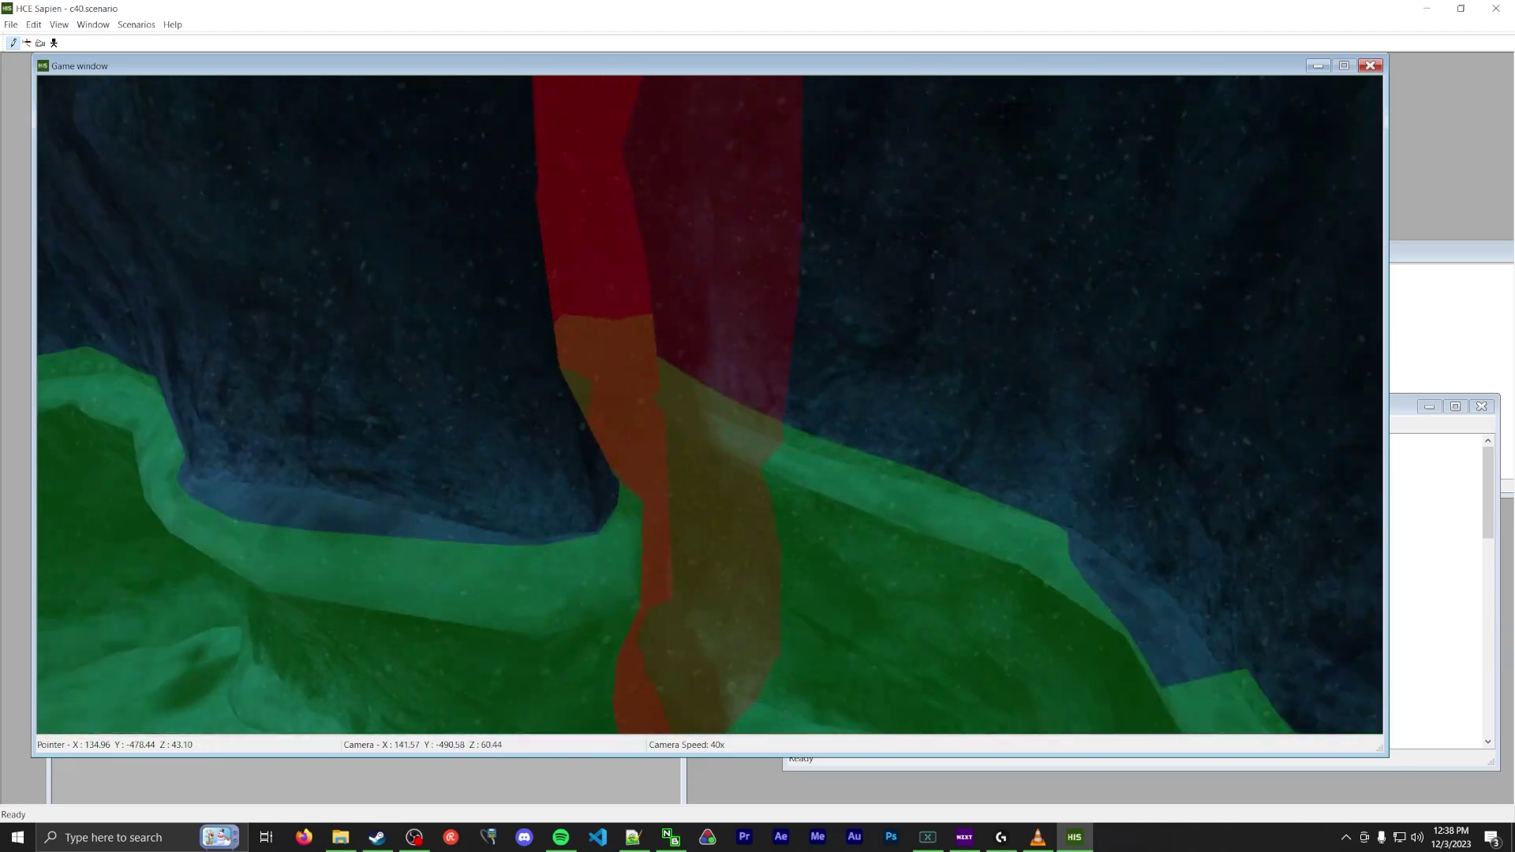
{"action": "key", "text": "w"}
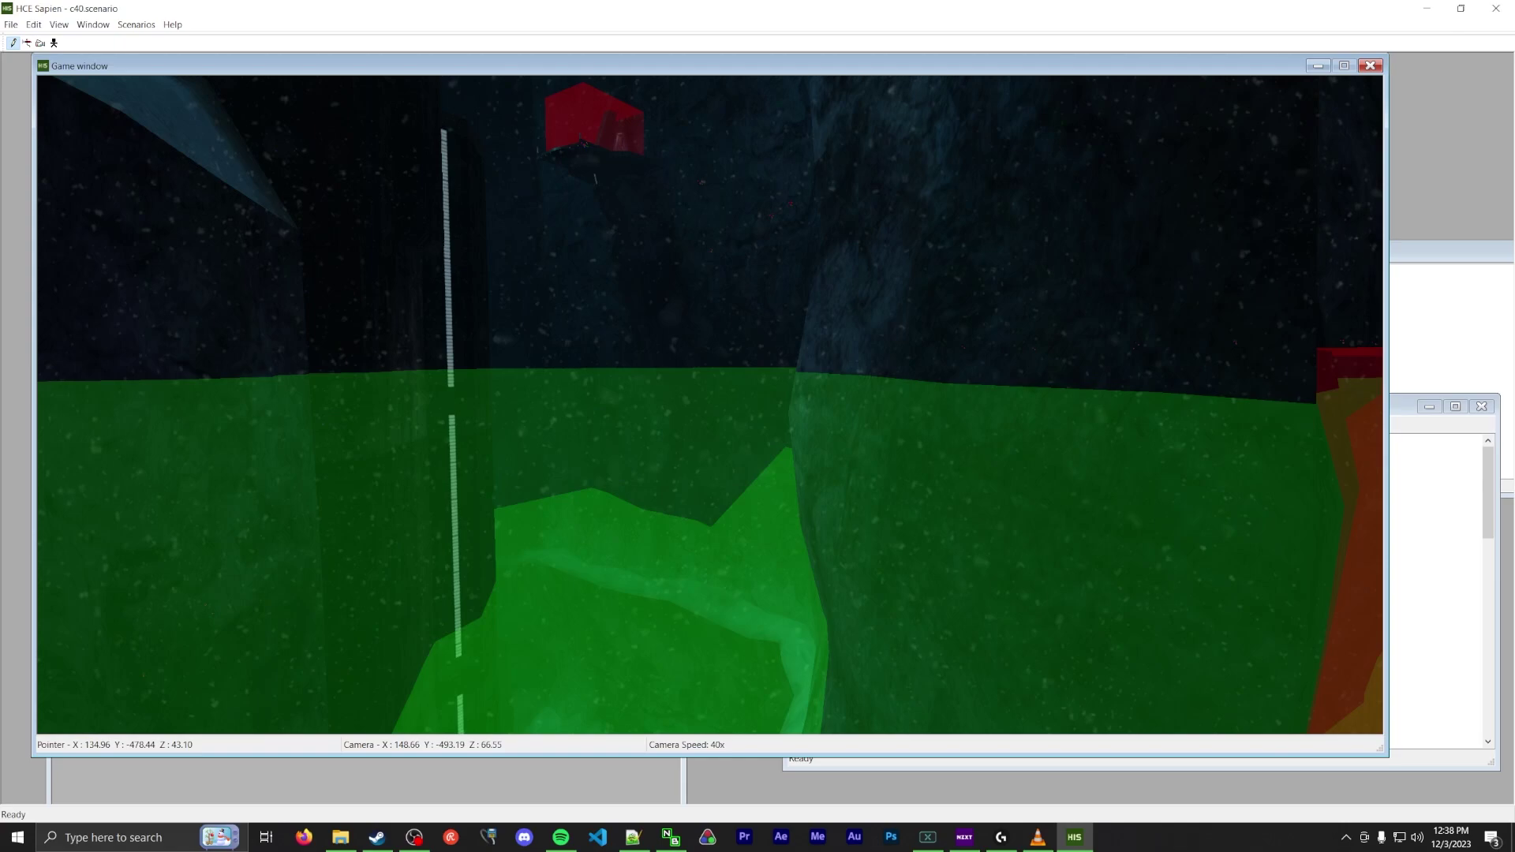
{"action": "key", "text": "r"}
{"action": "key", "text": "w"}
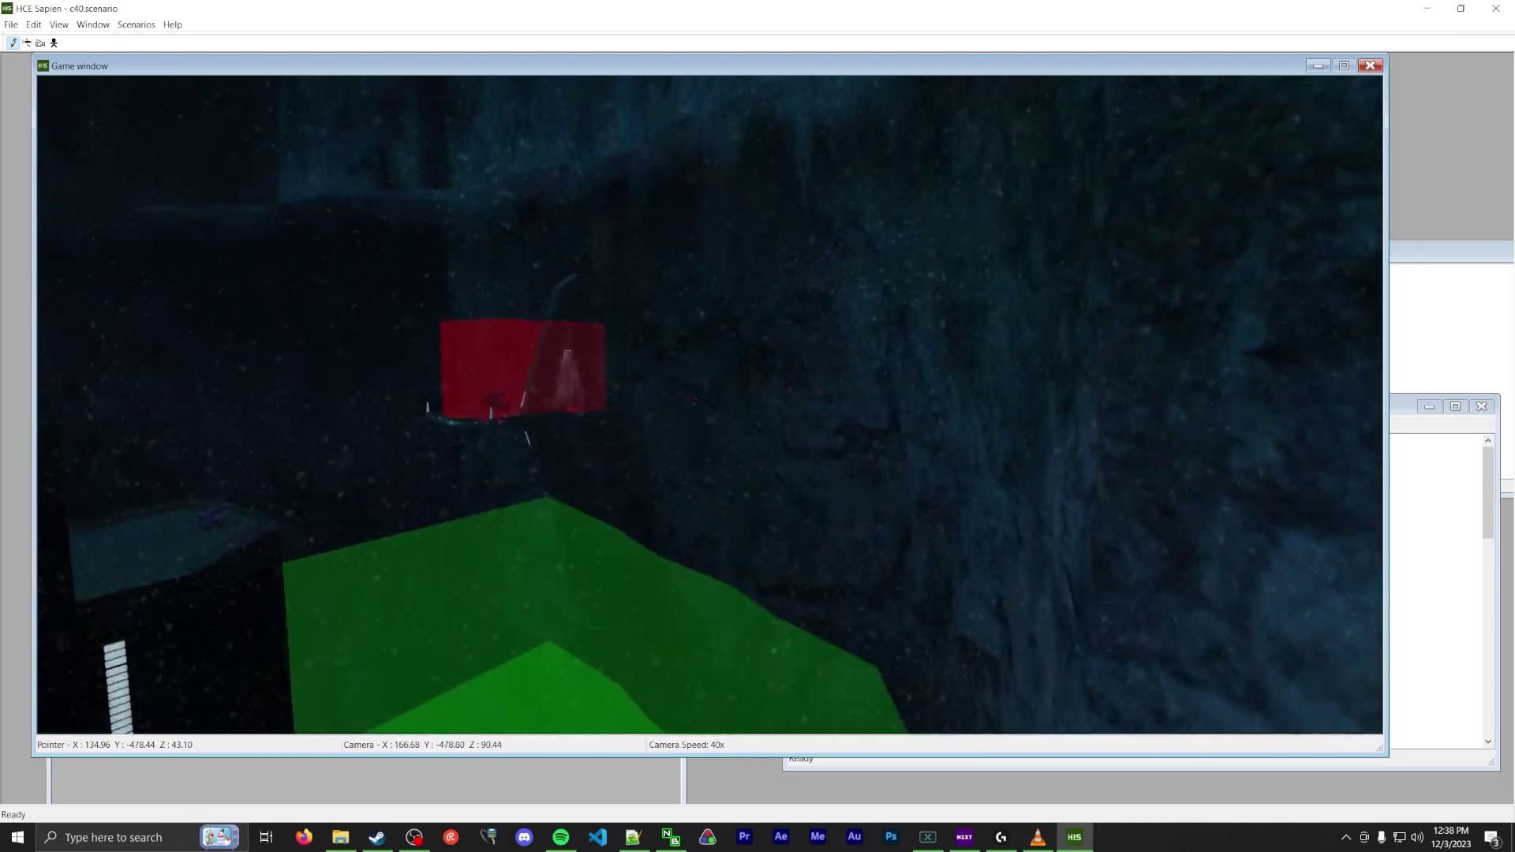
{"action": "key", "text": "w"}
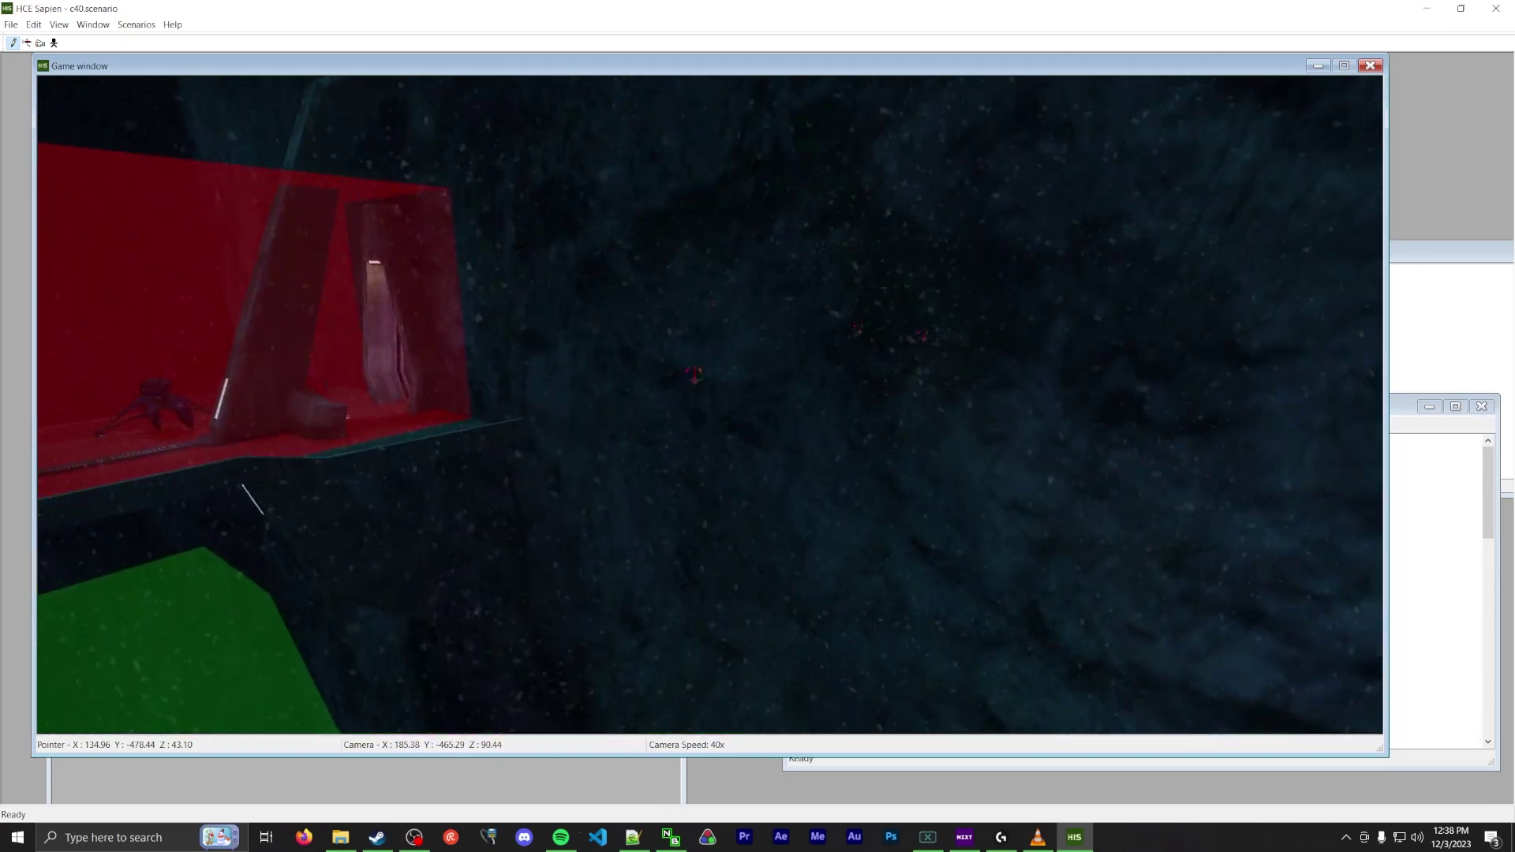
{"action": "key", "text": "a"}
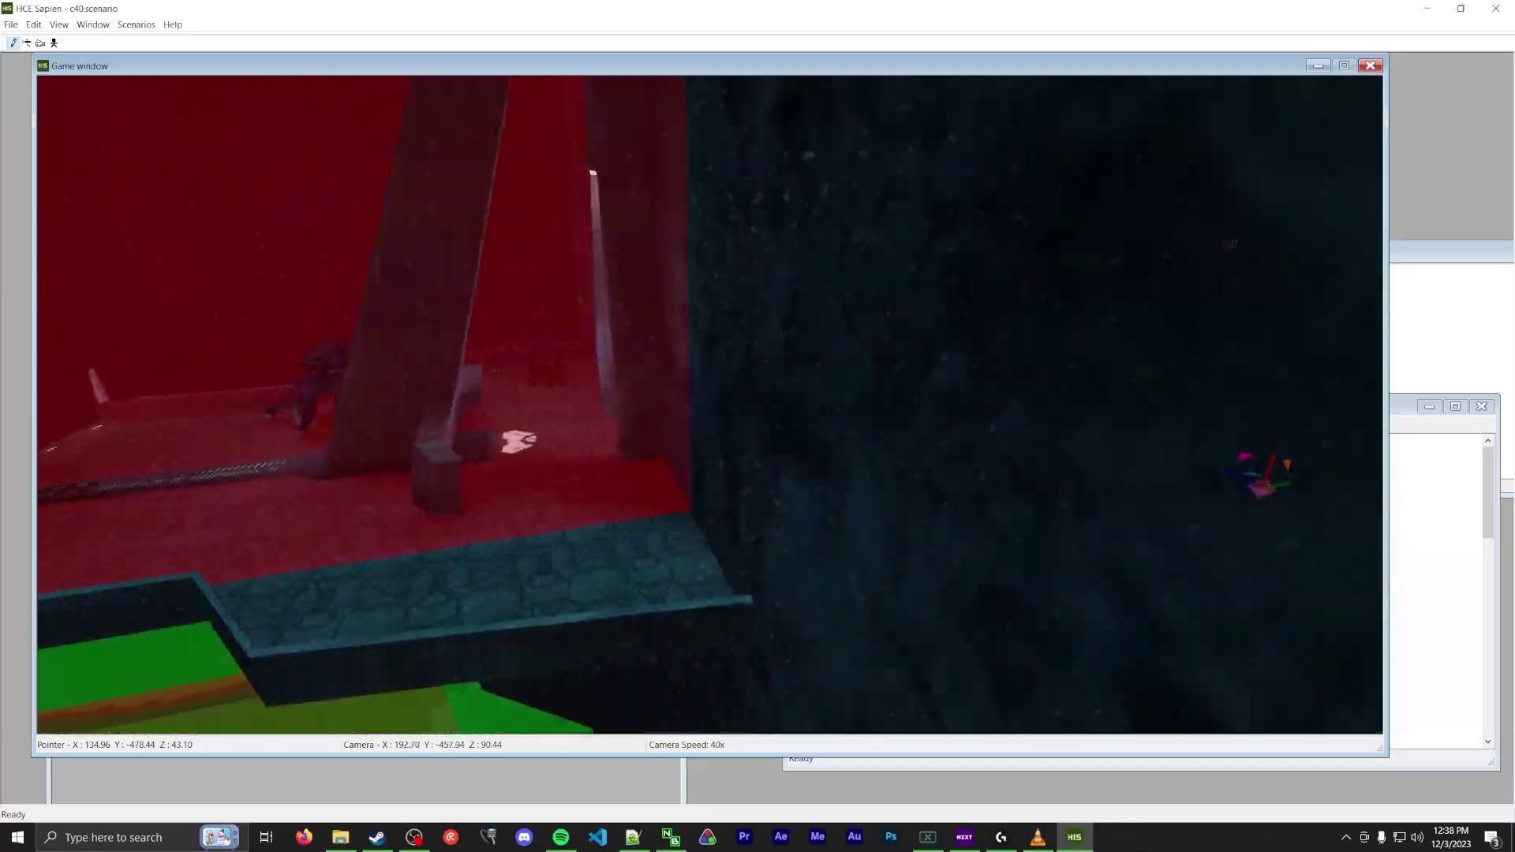
{"action": "key", "text": "w"}
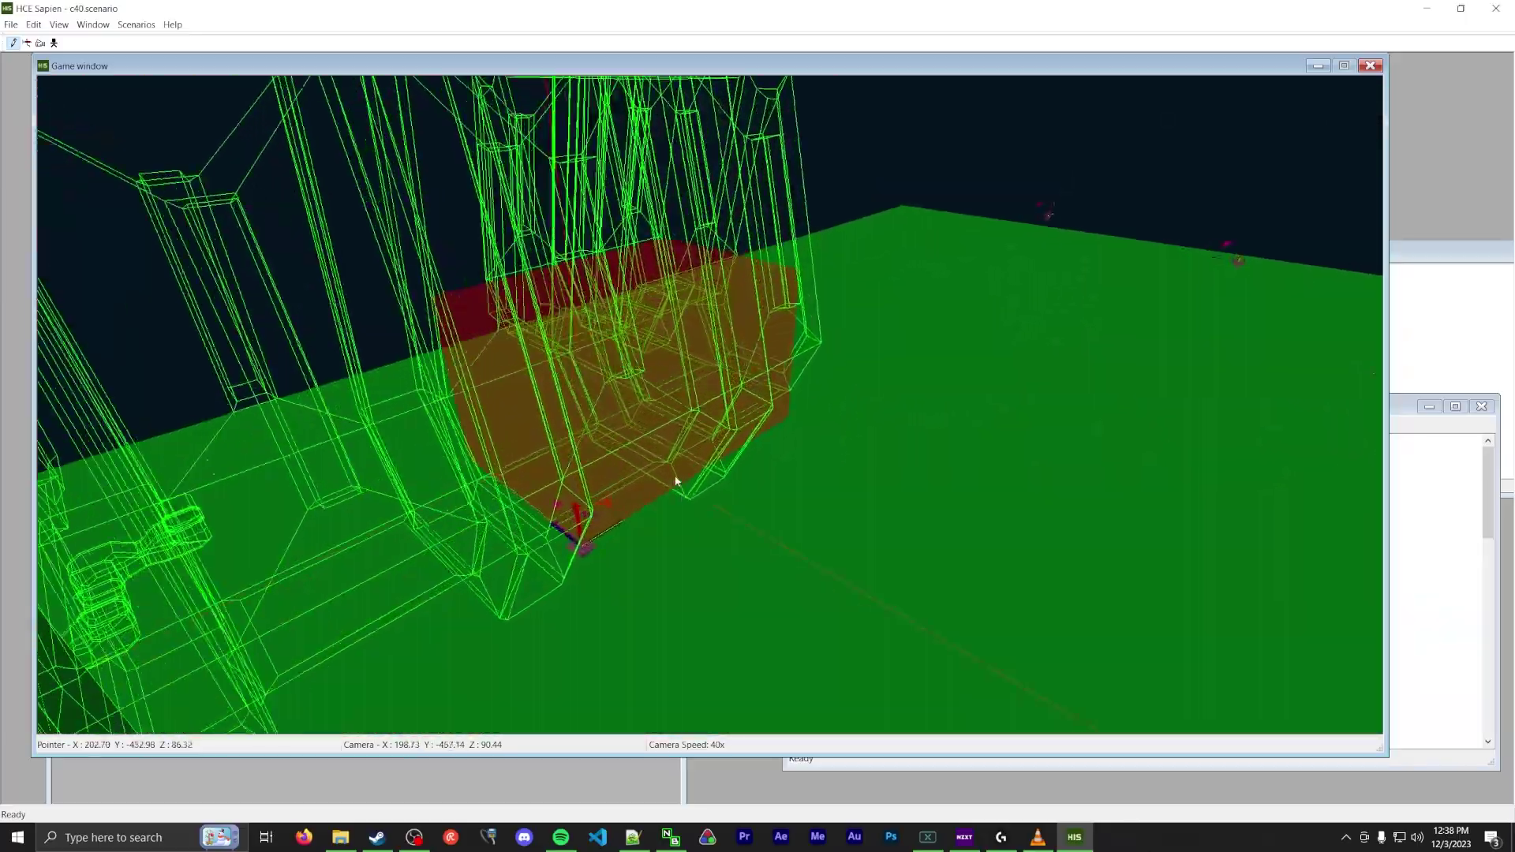
- Descend the shaft through the green volume, then open Scenarios > Switch to BSP
{"action": "key", "text": "w"}
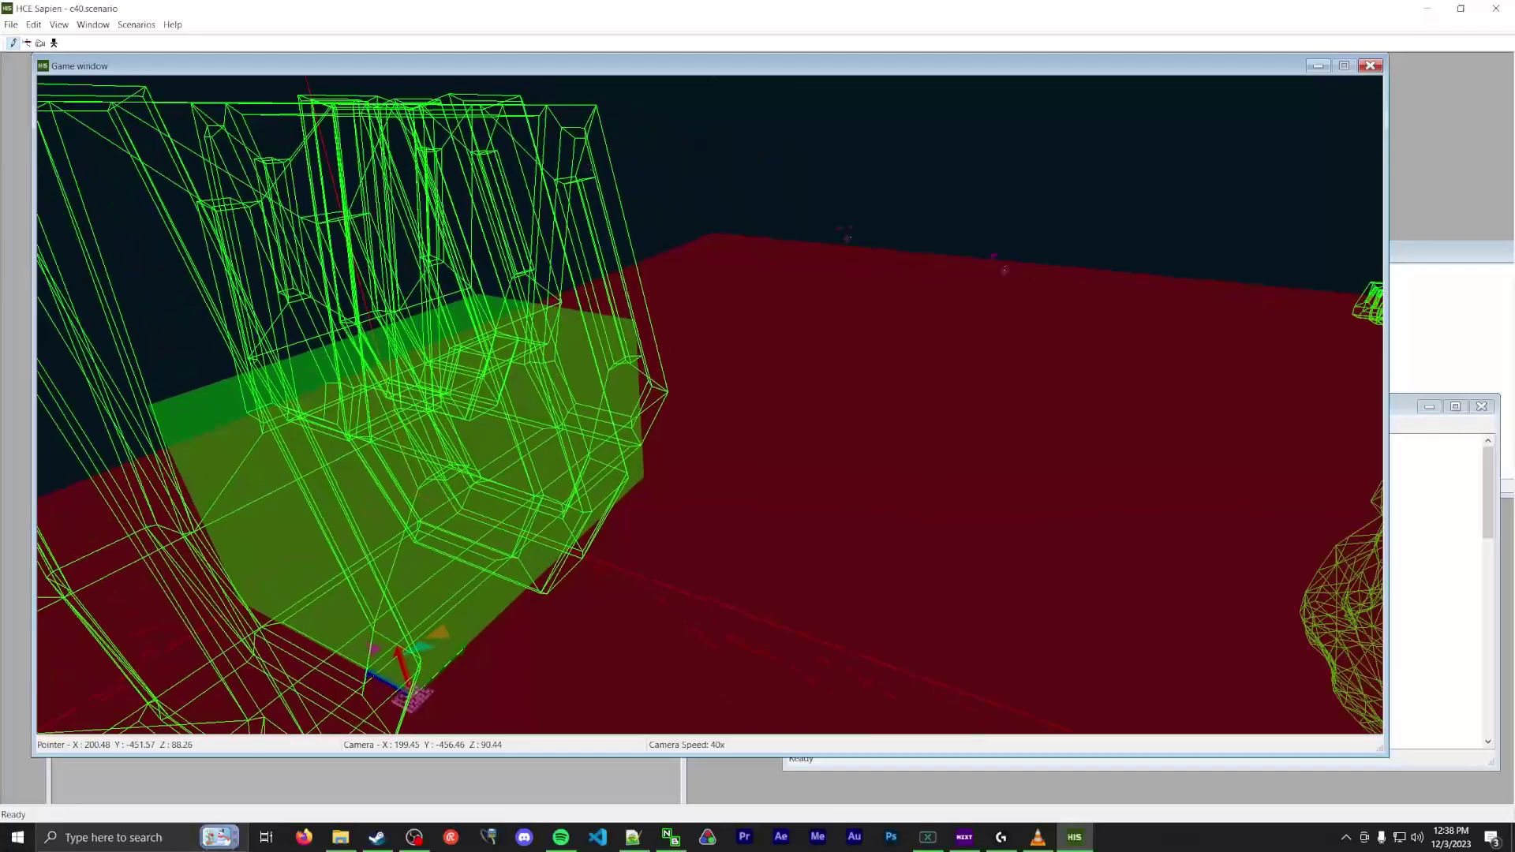
{"action": "key", "text": "w"}
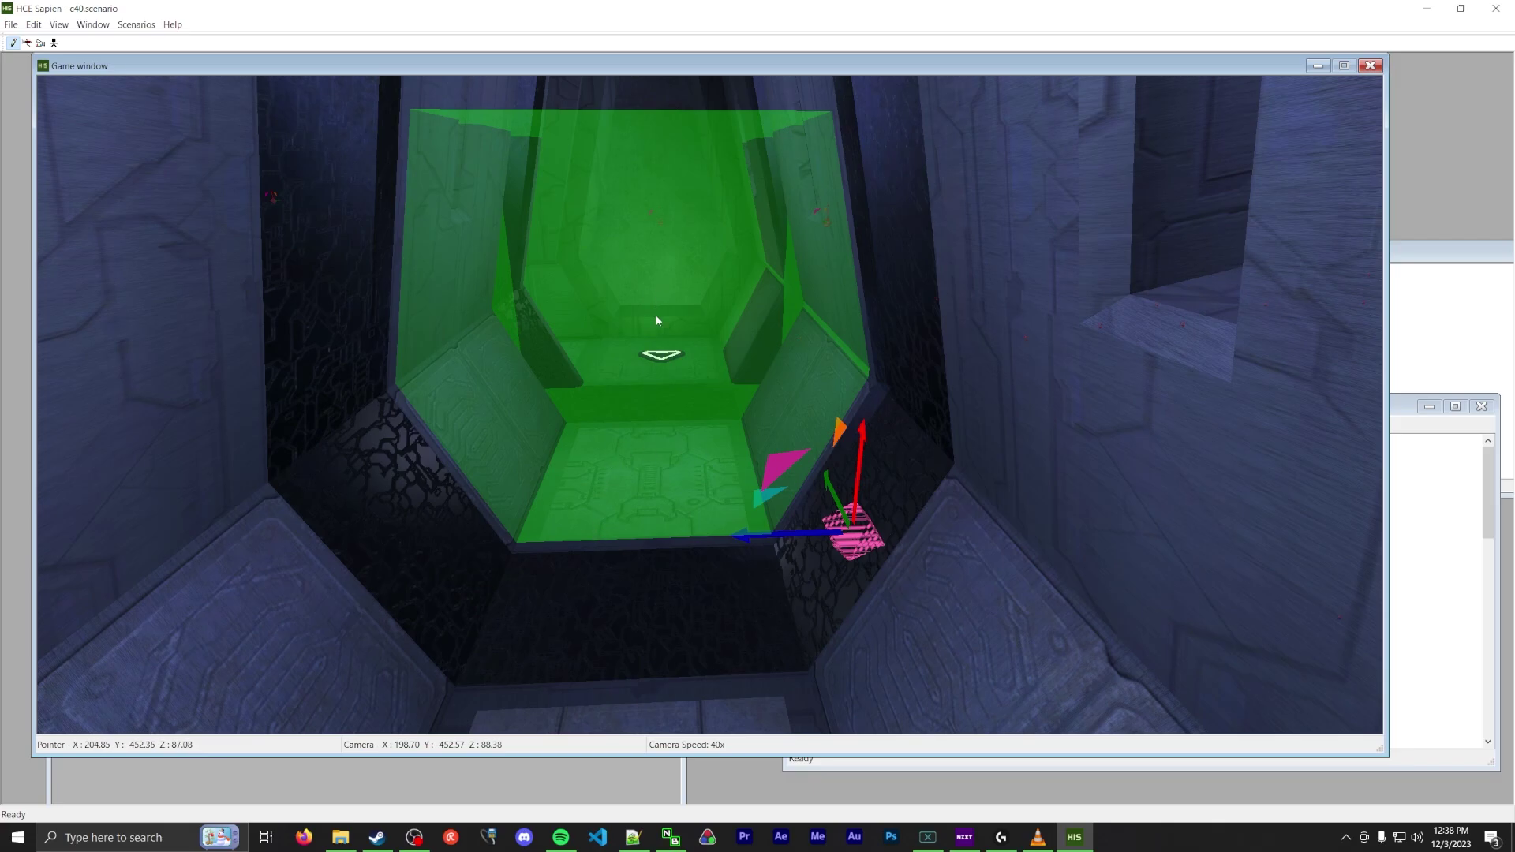
{"action": "key", "text": "w"}
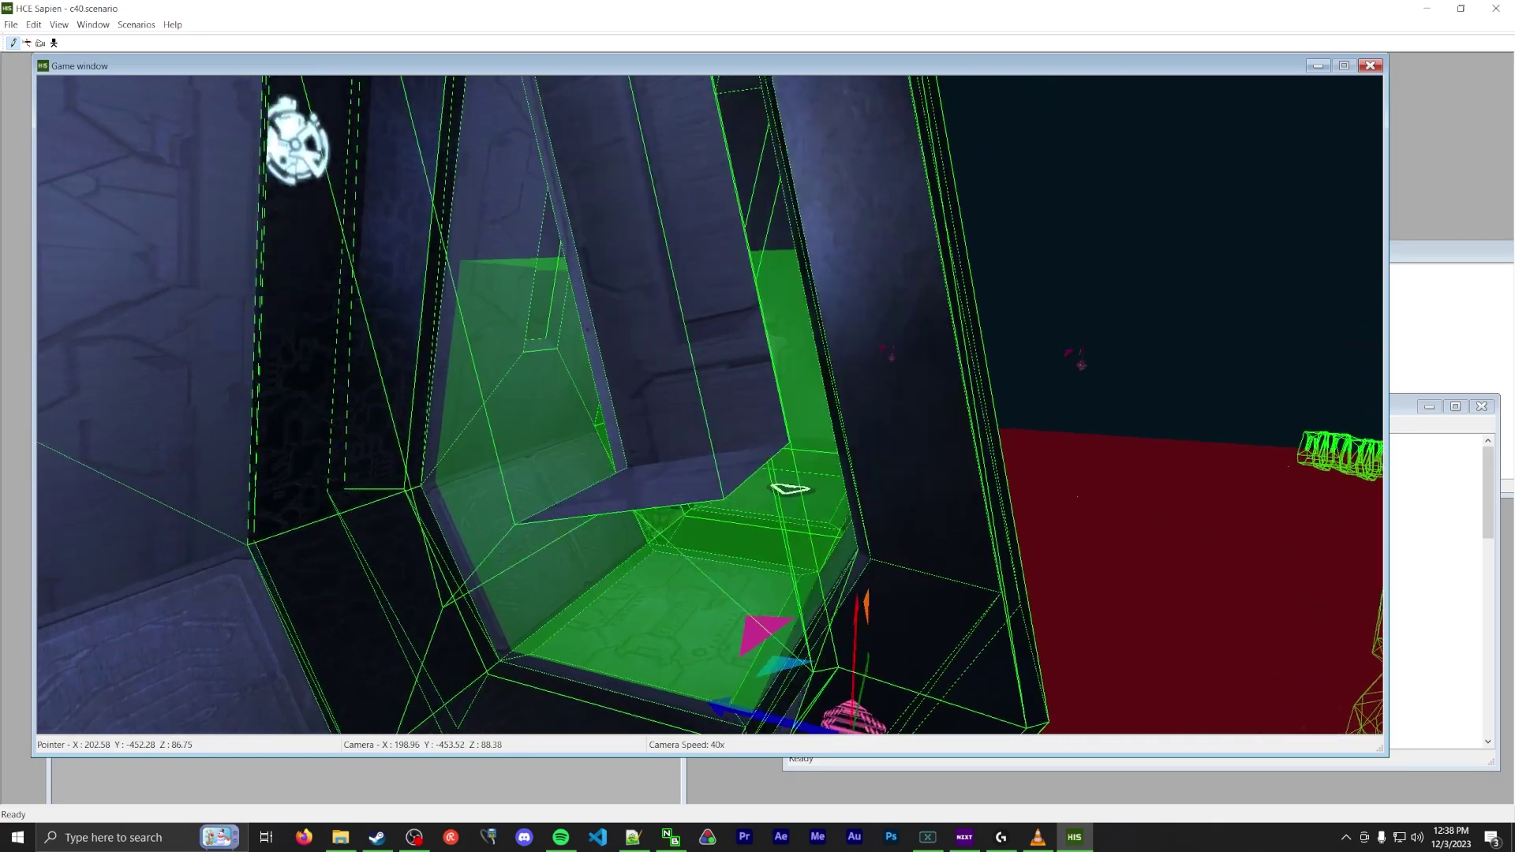
{"action": "key", "text": "w"}
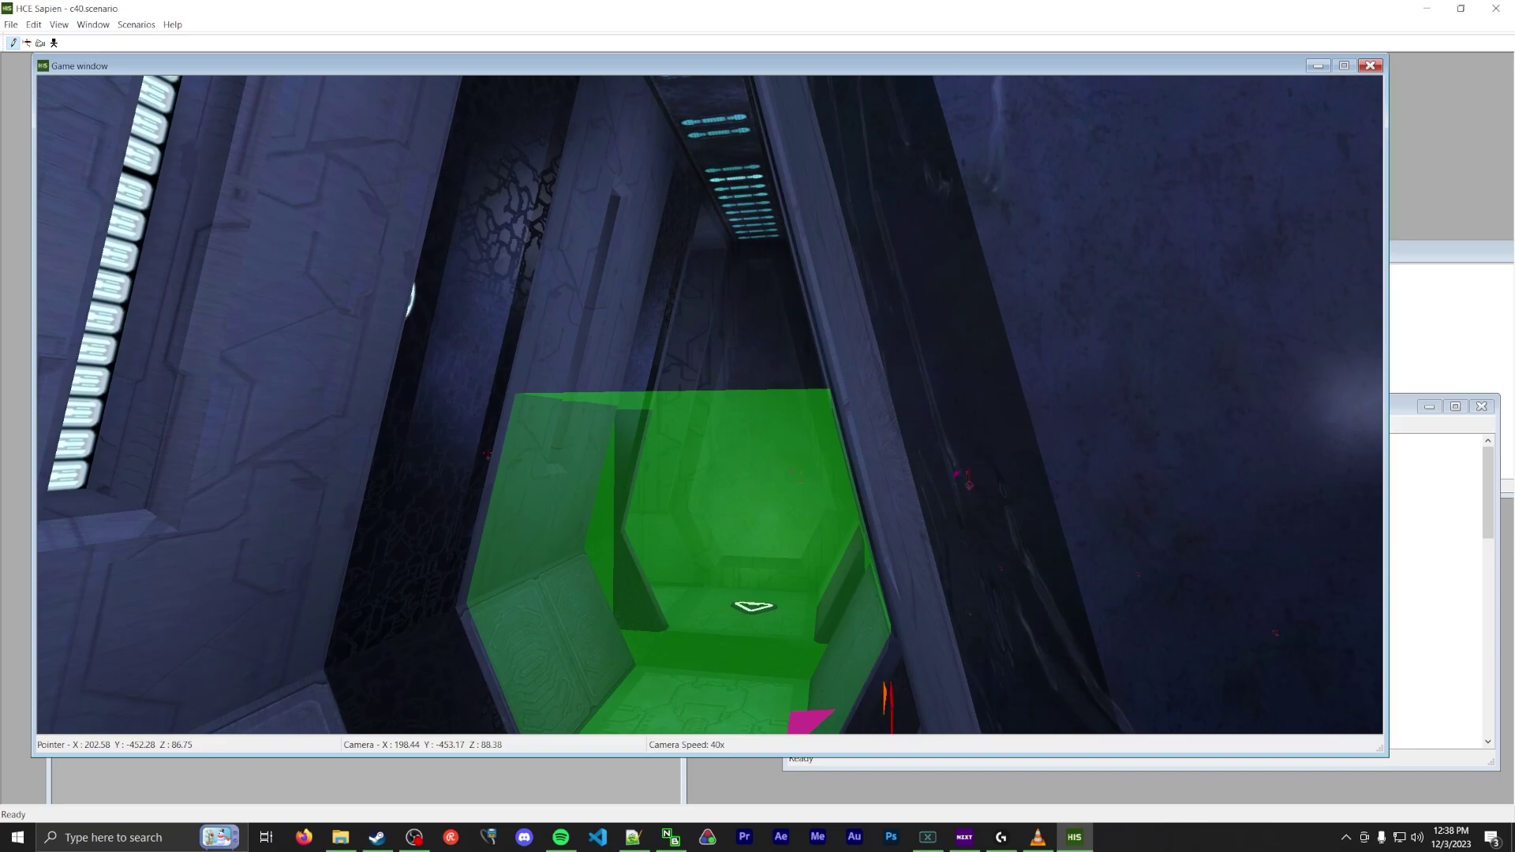
{"action": "key", "text": "w"}
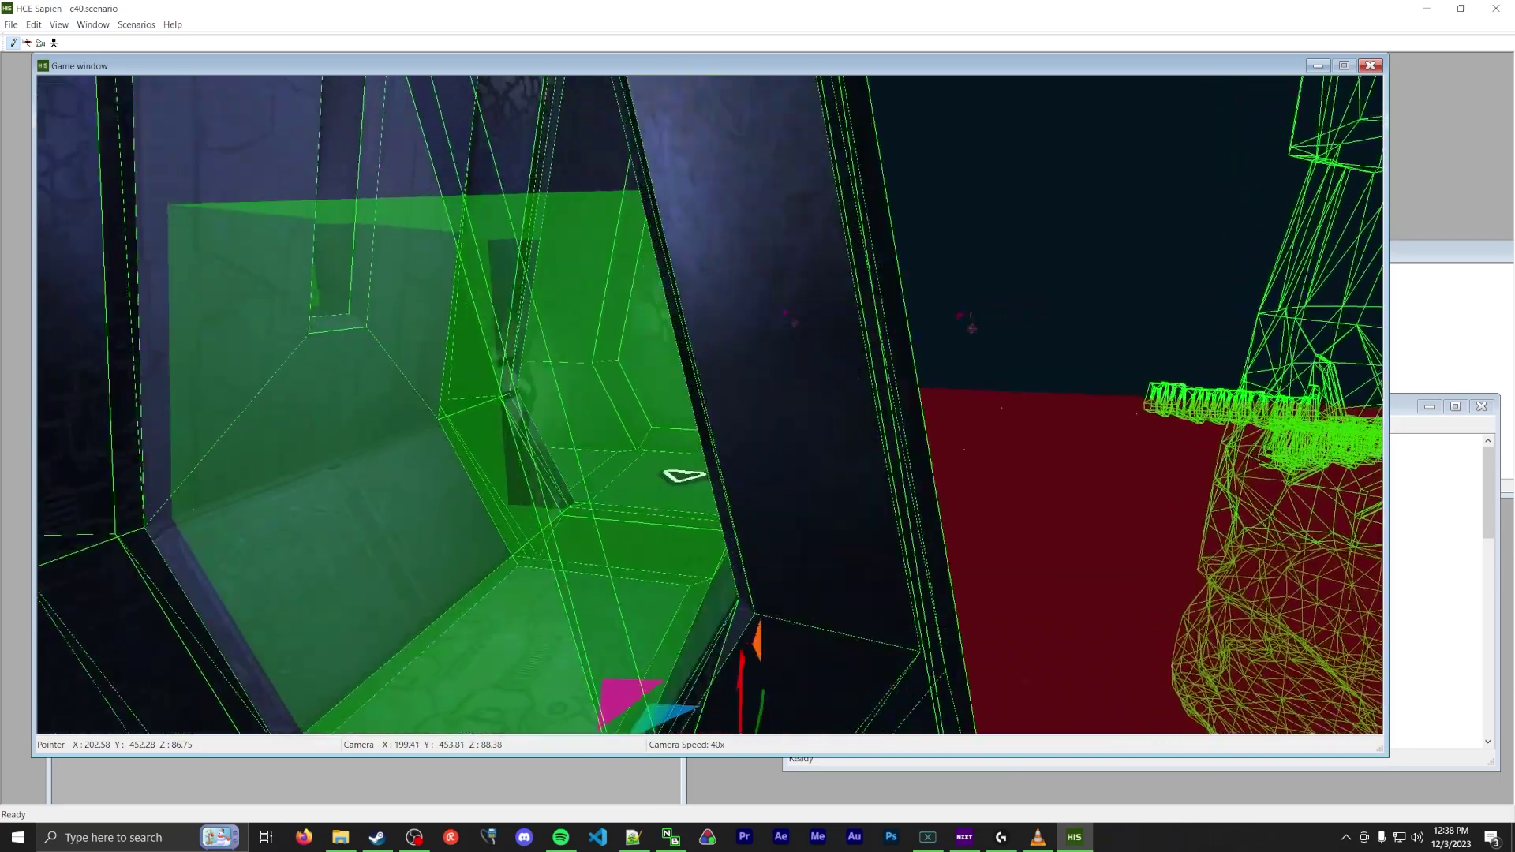
{"action": "key", "text": "w"}
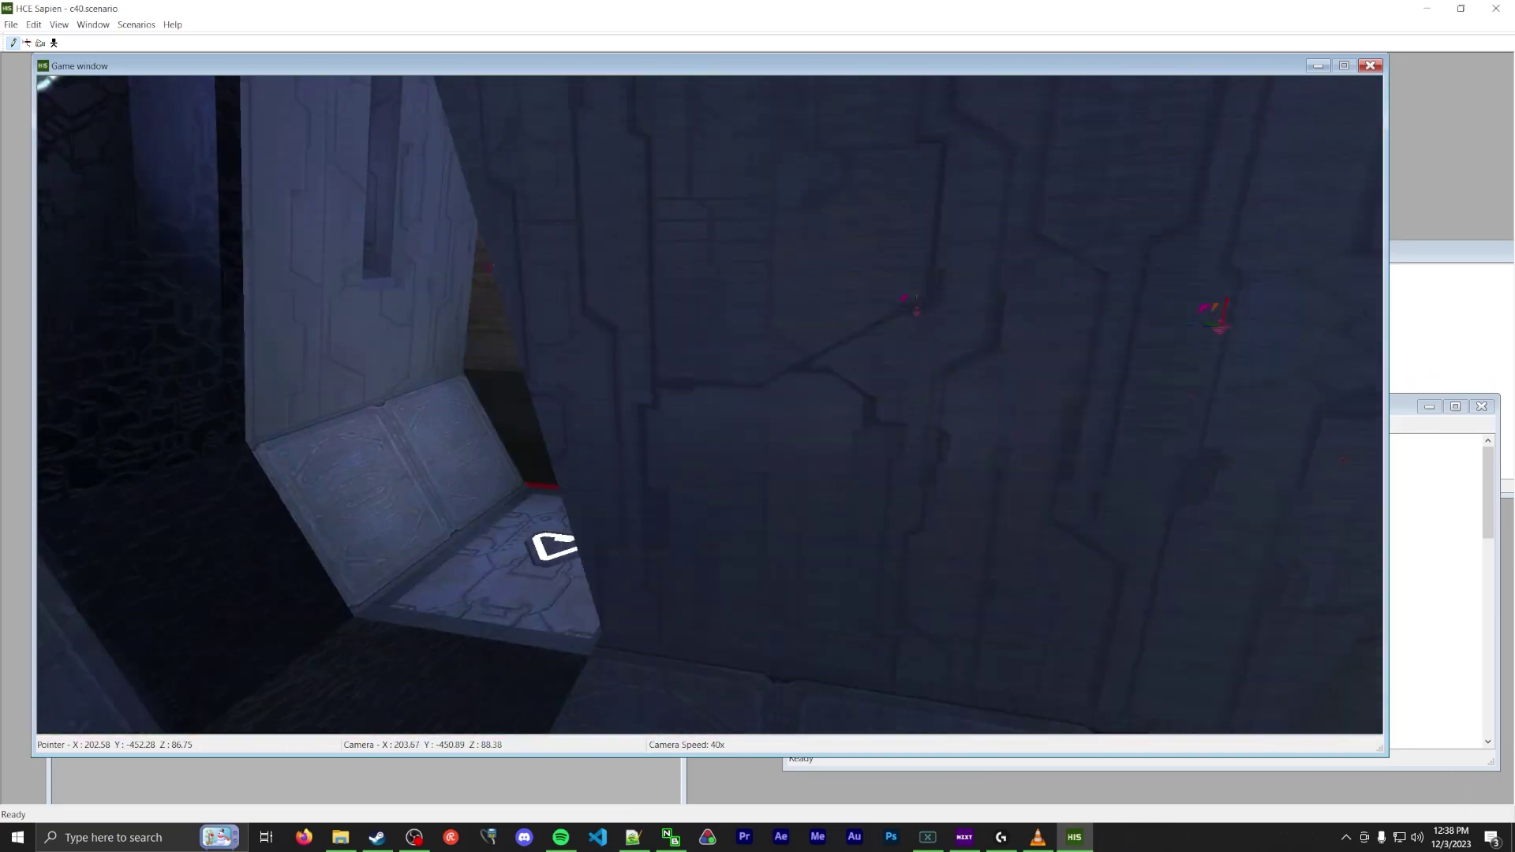
{"action": "key", "text": "w"}
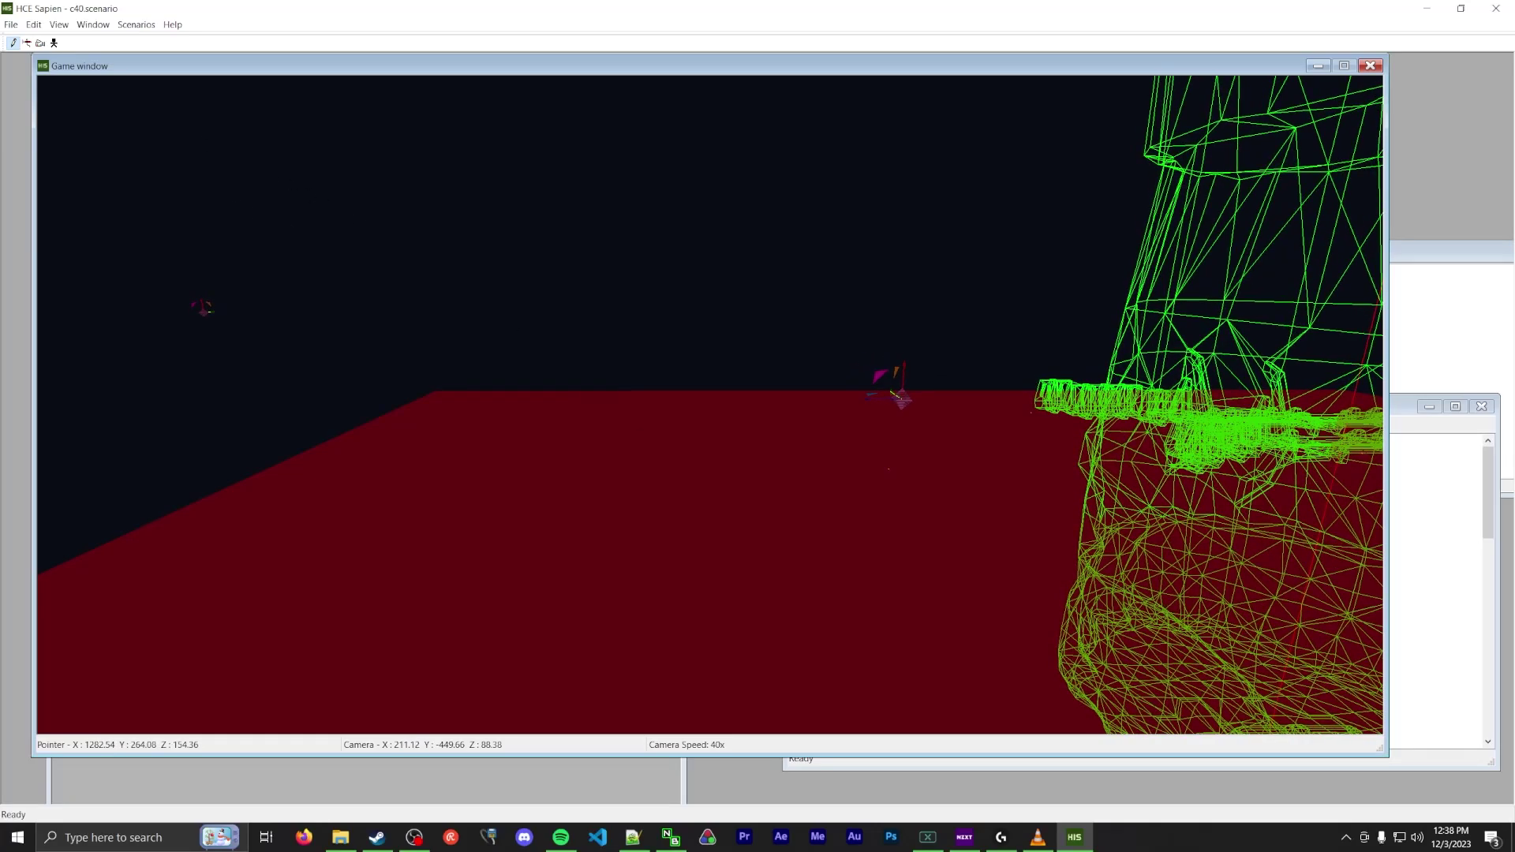
{"action": "left_click", "coordinate": [136, 25]}
{"action": "left_click", "coordinate": [146, 39]}
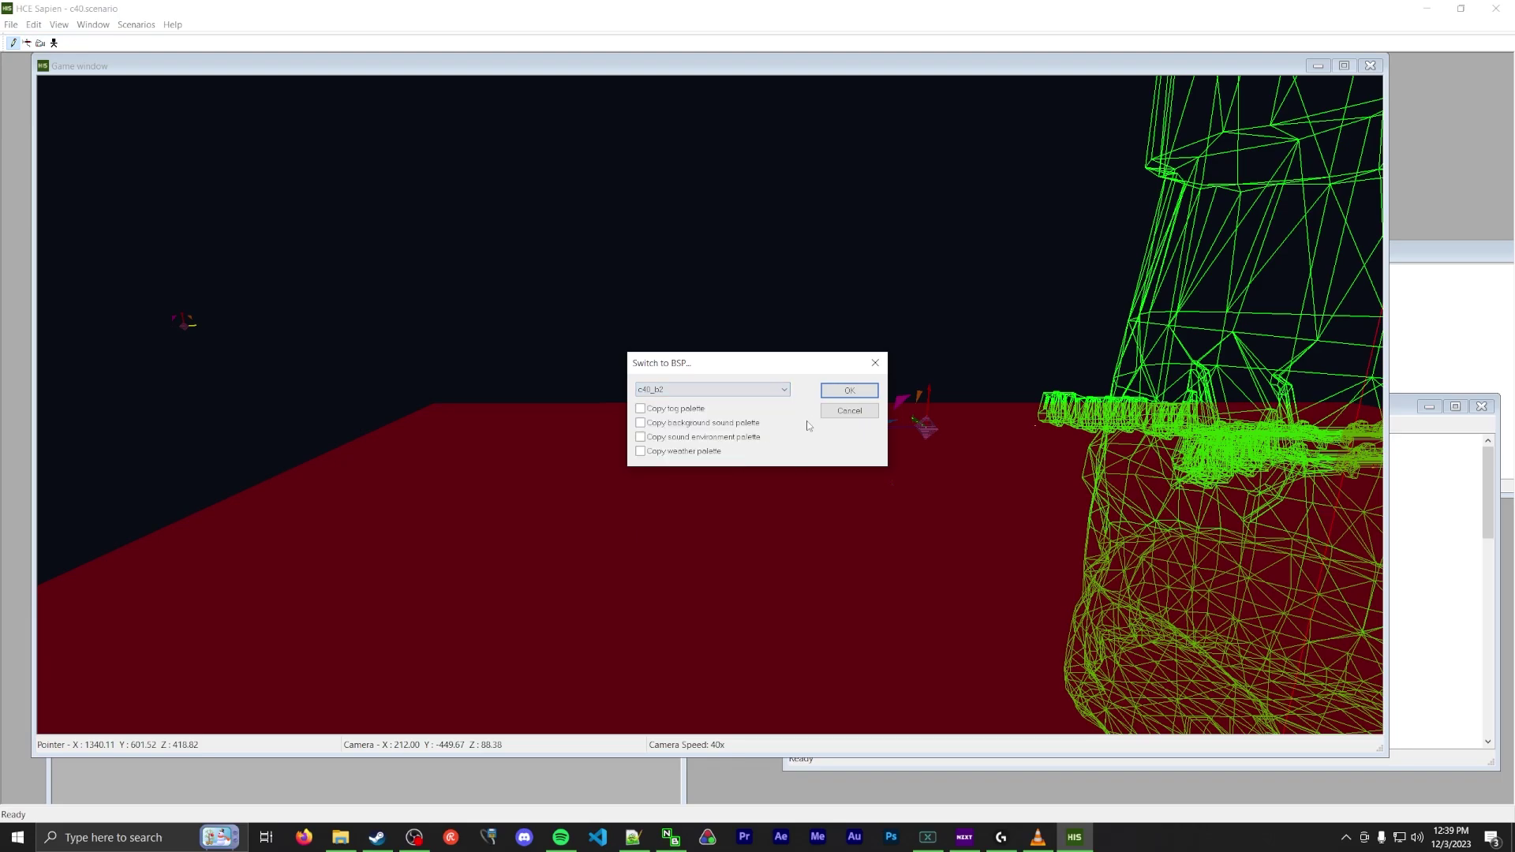
- Load c40_b2 and fly through the level
{"action": "left_click", "coordinate": [849, 391]}
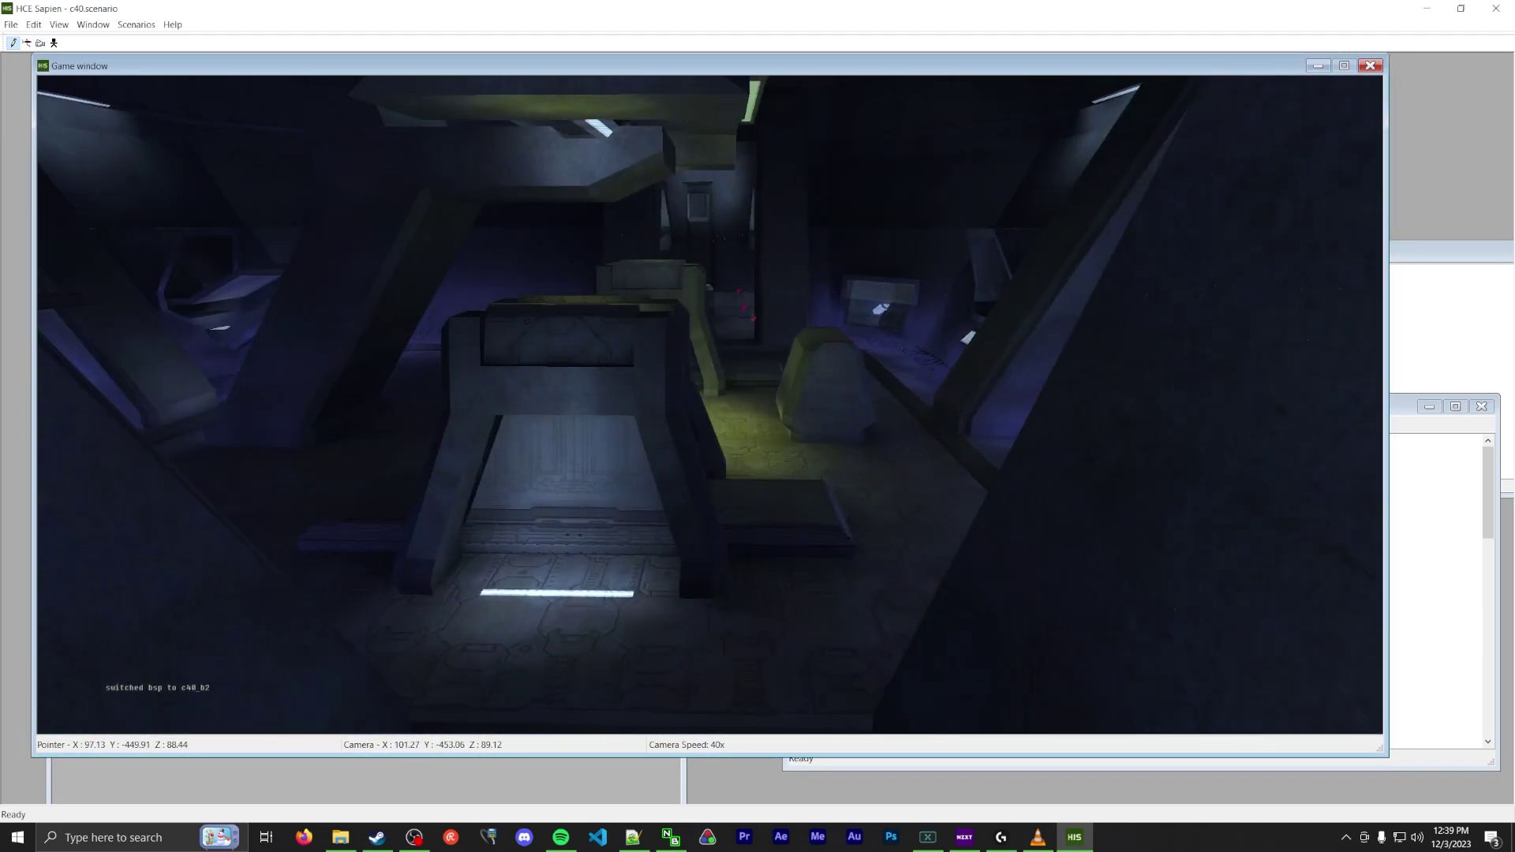
{"action": "key", "text": "w"}
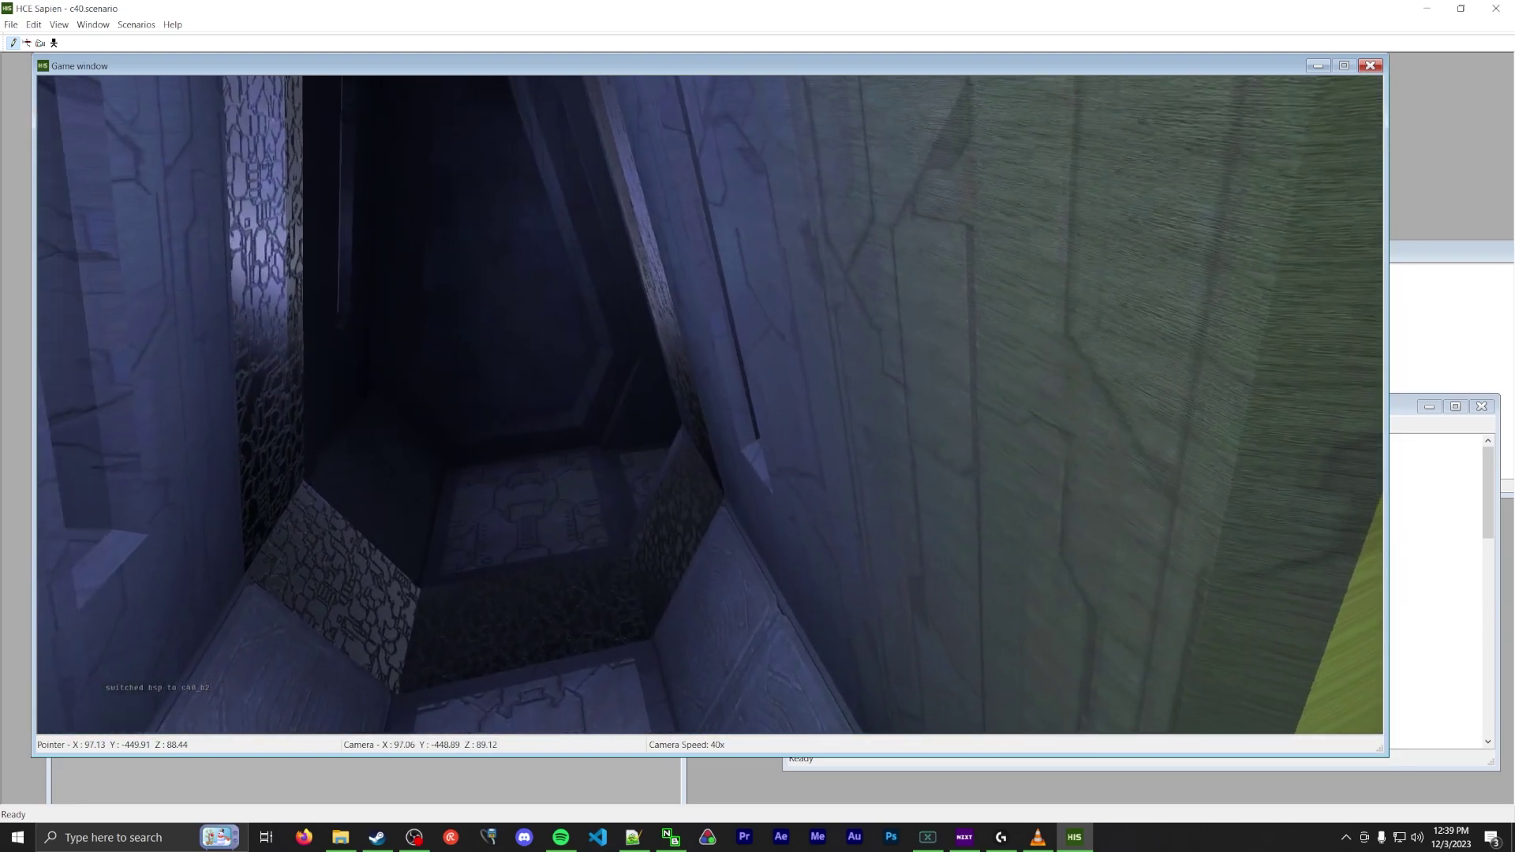
{"action": "key", "text": "w"}
- Switch to c40_b1 and fly over the green-highlighted room
{"action": "left_click", "coordinate": [50, 40]}
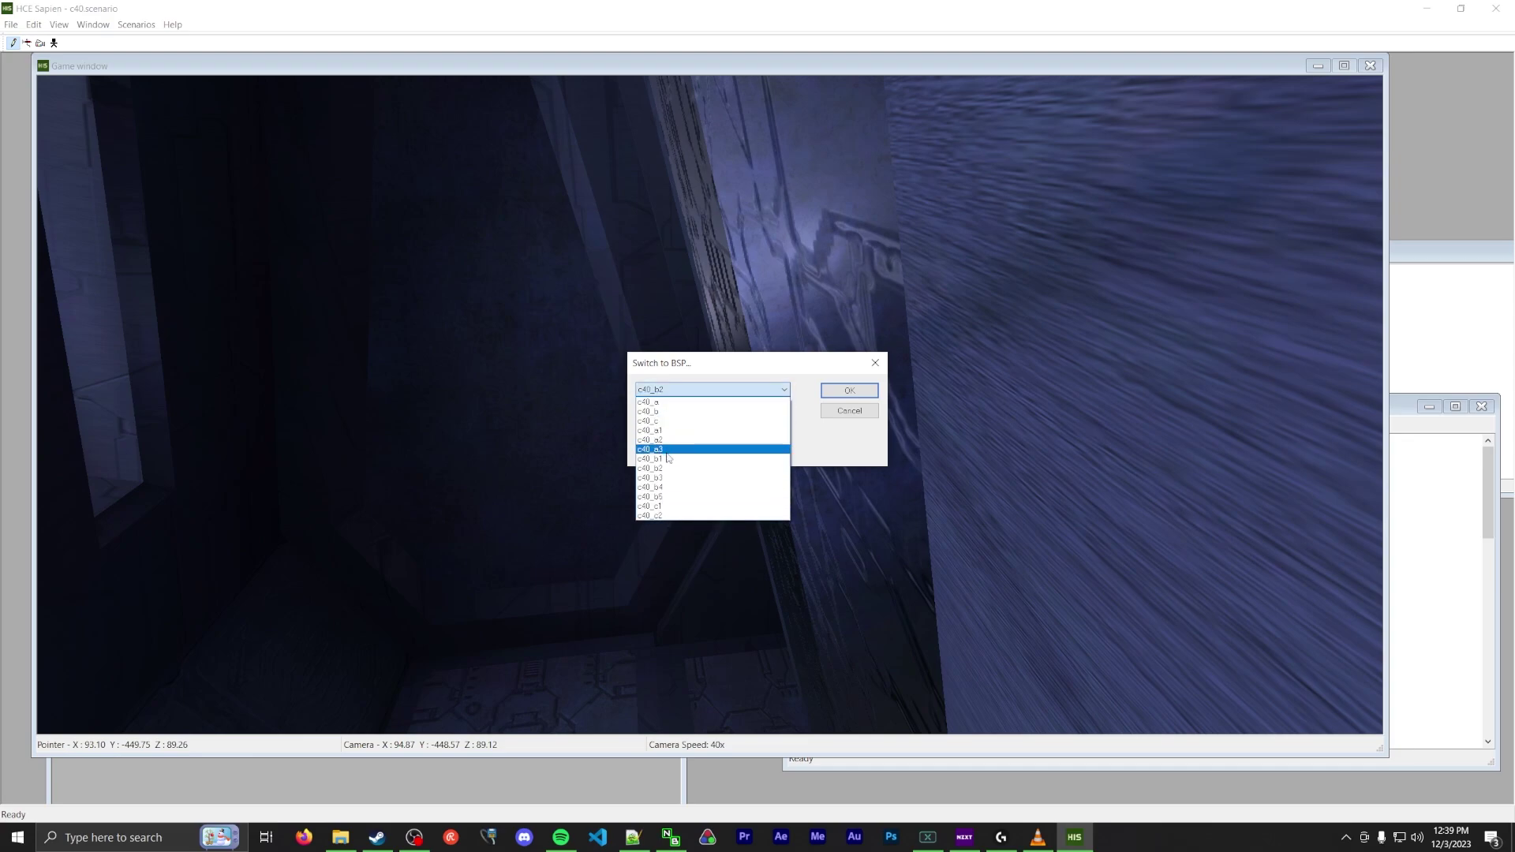
{"action": "left_click", "coordinate": [822, 393]}
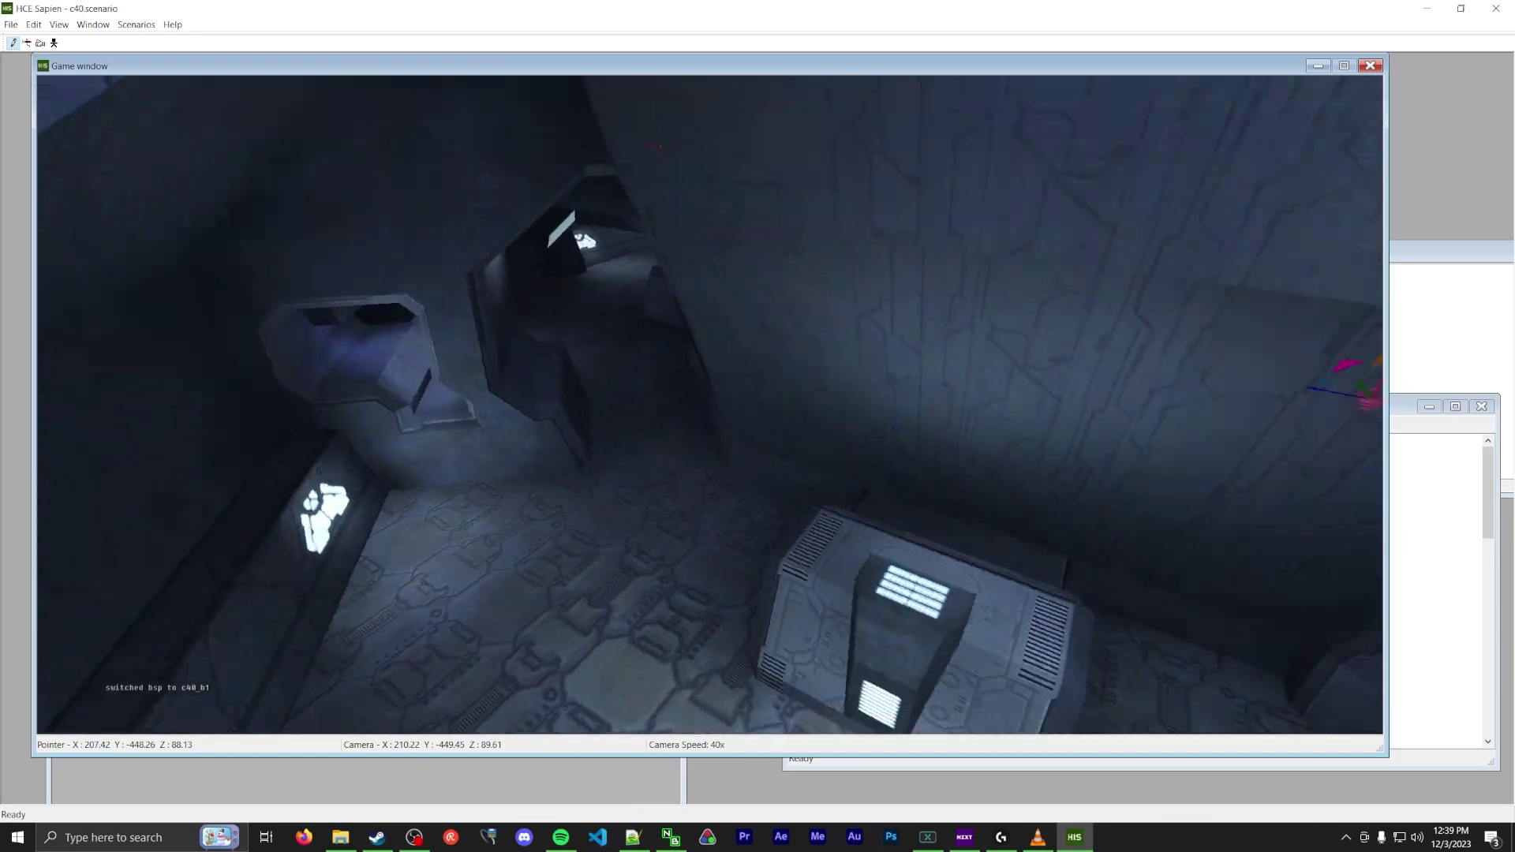
{"action": "key", "text": "w"}
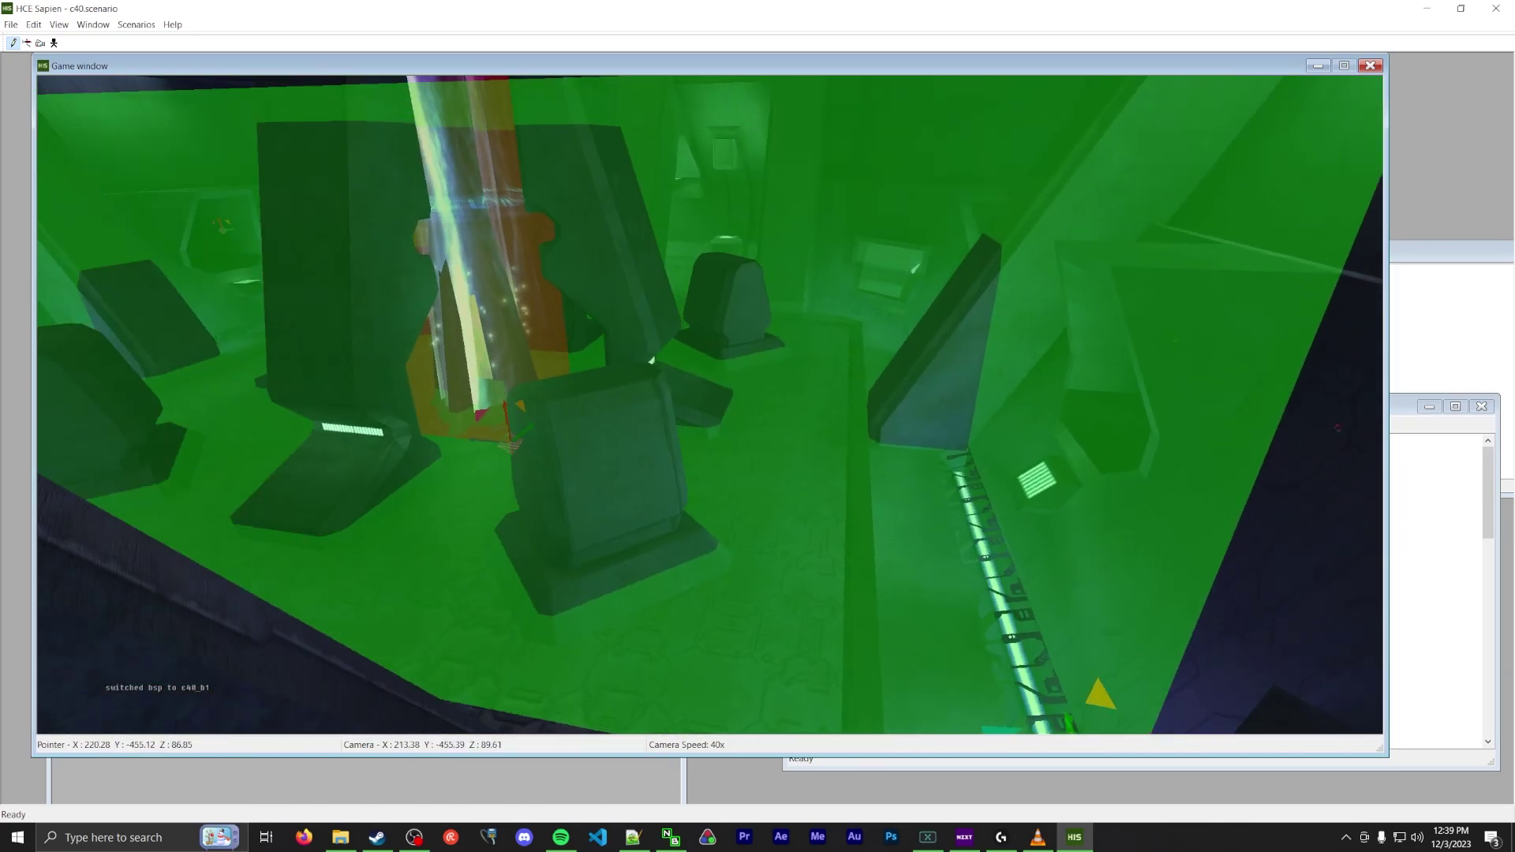
{"action": "key", "text": "w"}
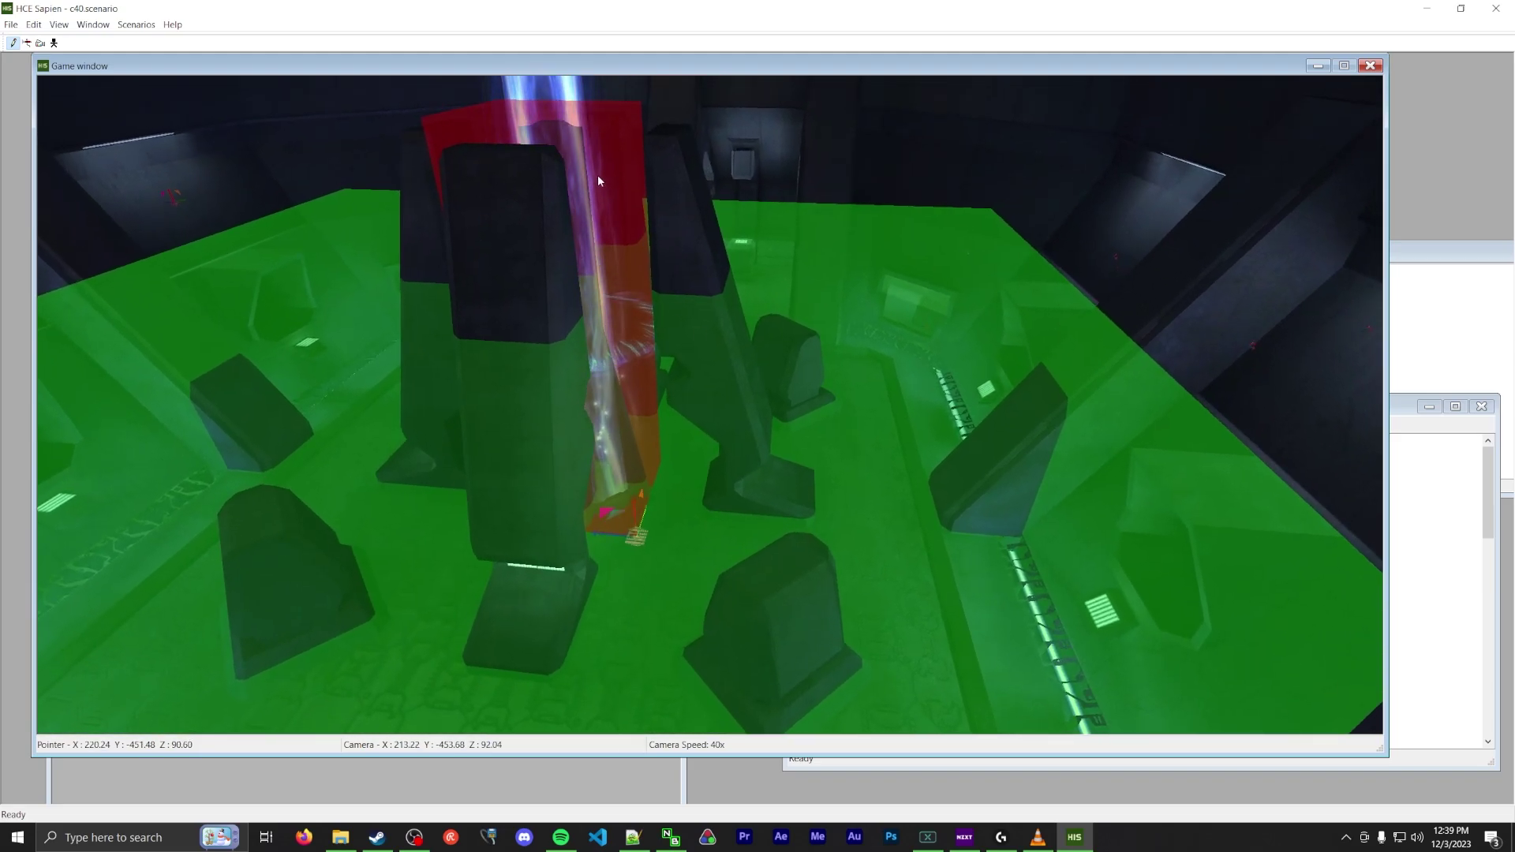
- Select the volume around the light beam and circle it, ending over the red floor
{"action": "left_click", "coordinate": [603, 158]}
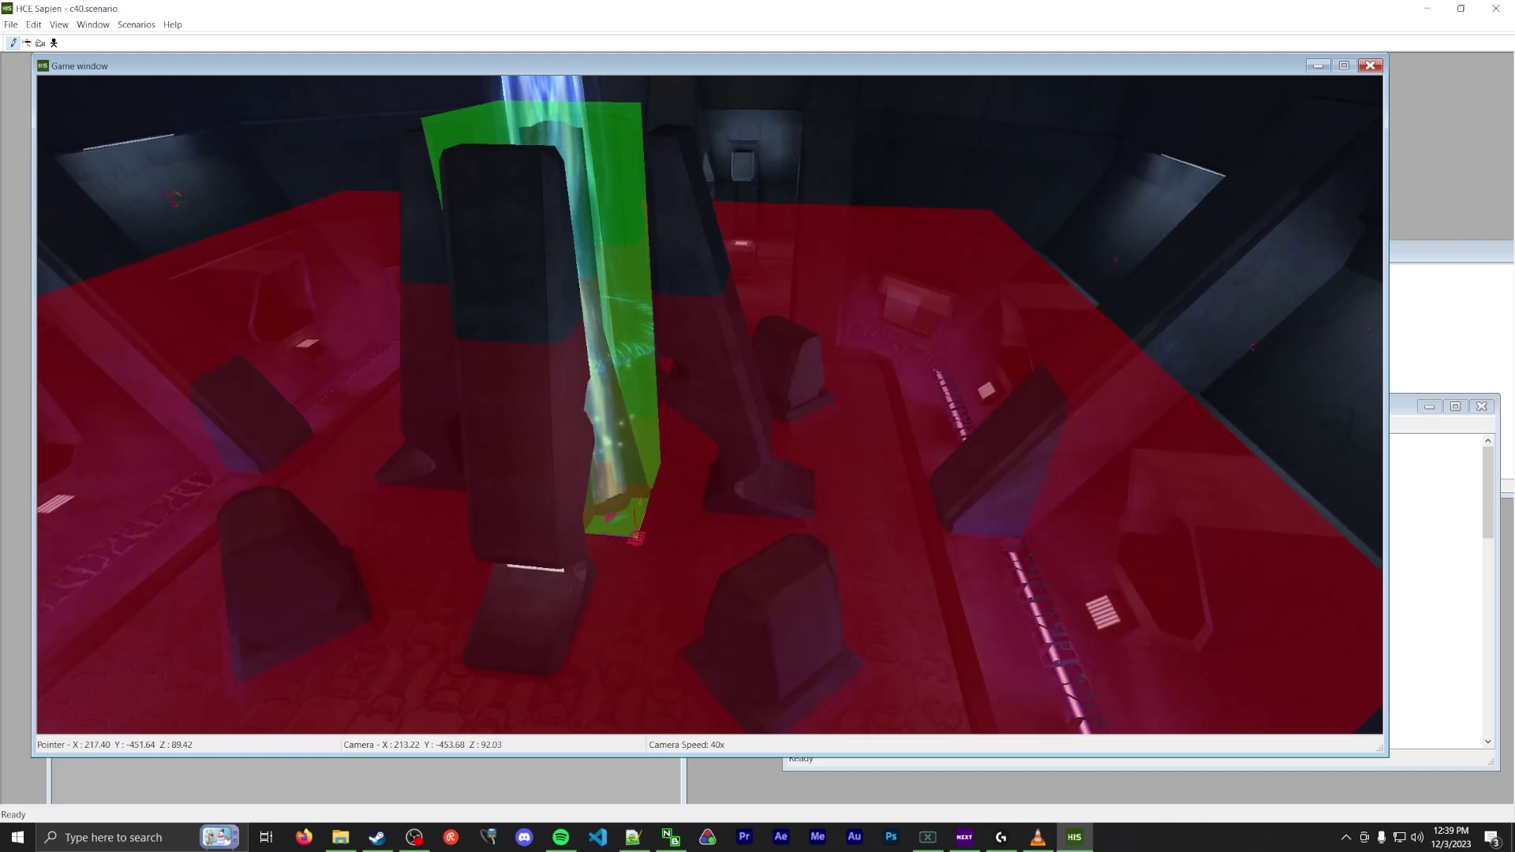
{"action": "key", "text": "w"}
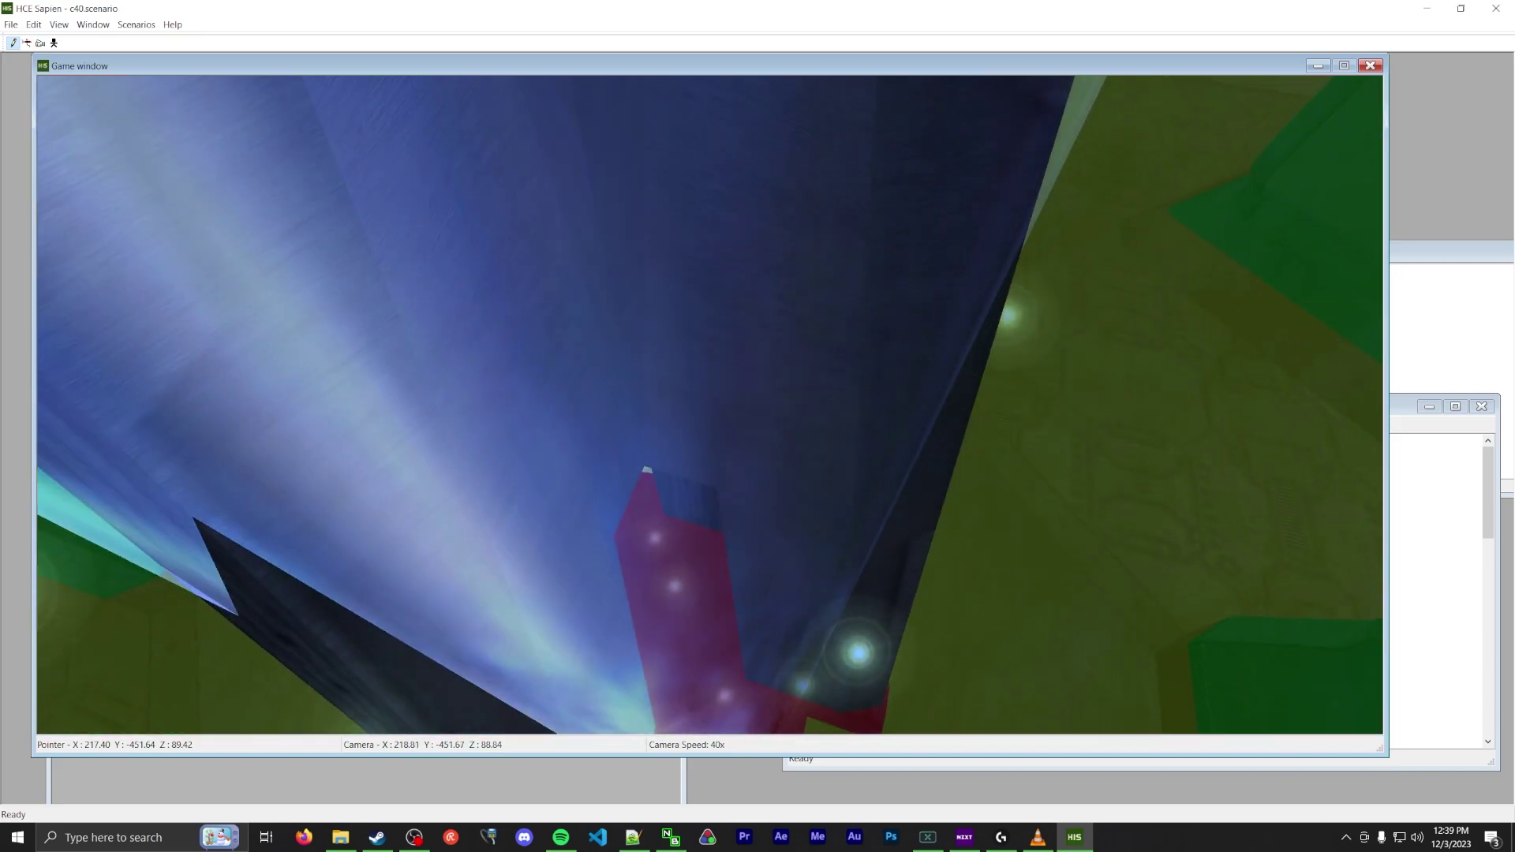
{"action": "key", "text": "s"}
{"action": "left_click", "coordinate": [788, 293]}
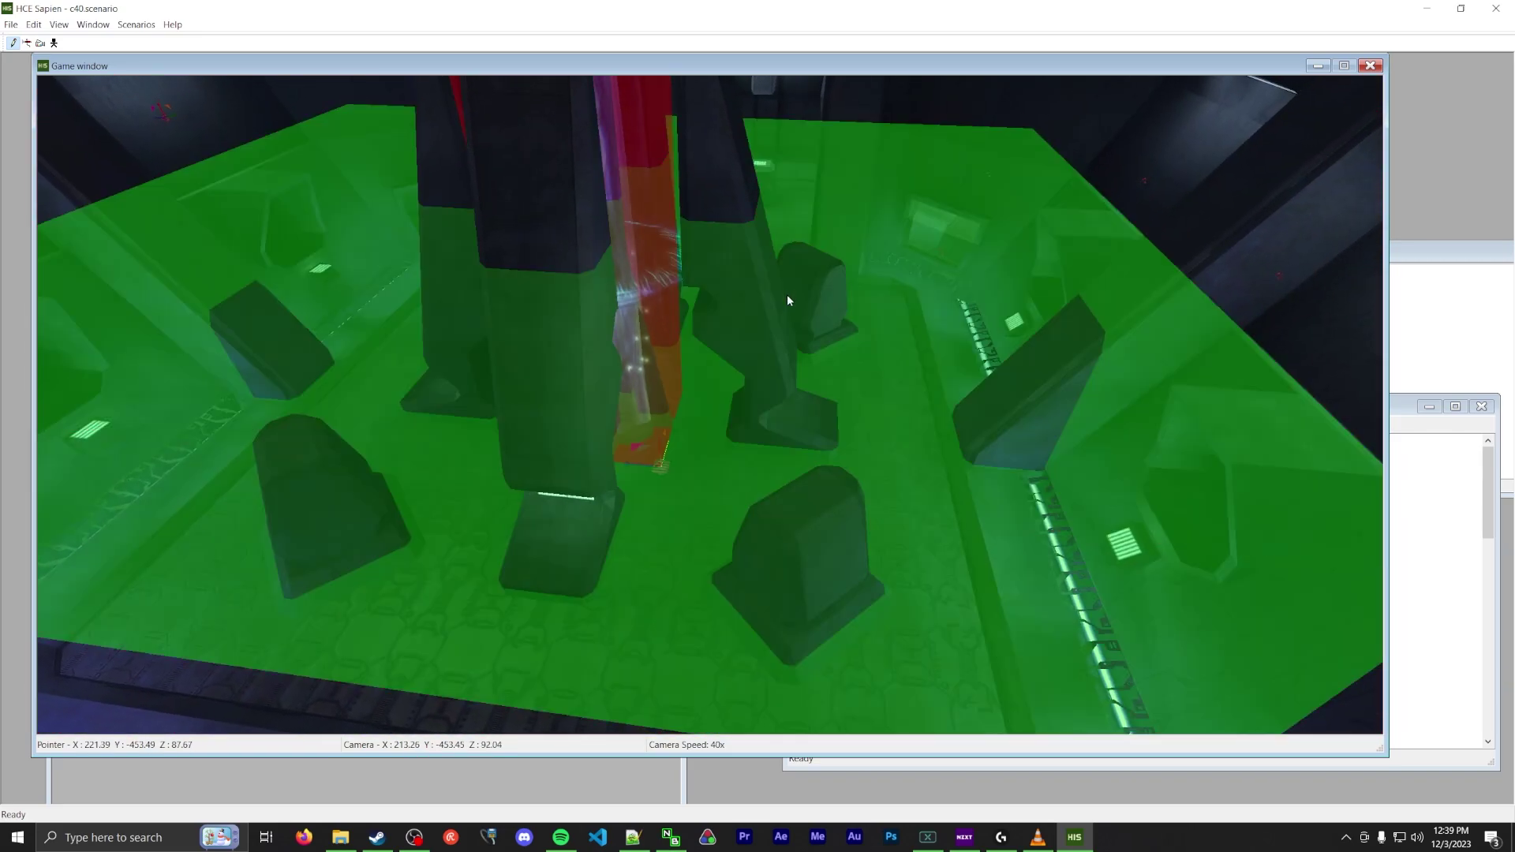
{"action": "middle_click_drag", "start_coordinate": [788, 301], "coordinate": [651, 308]}
{"action": "left_click", "coordinate": [761, 305]}
{"action": "key", "text": "d"}
{"action": "key", "text": "a"}
{"action": "key", "text": "a"}
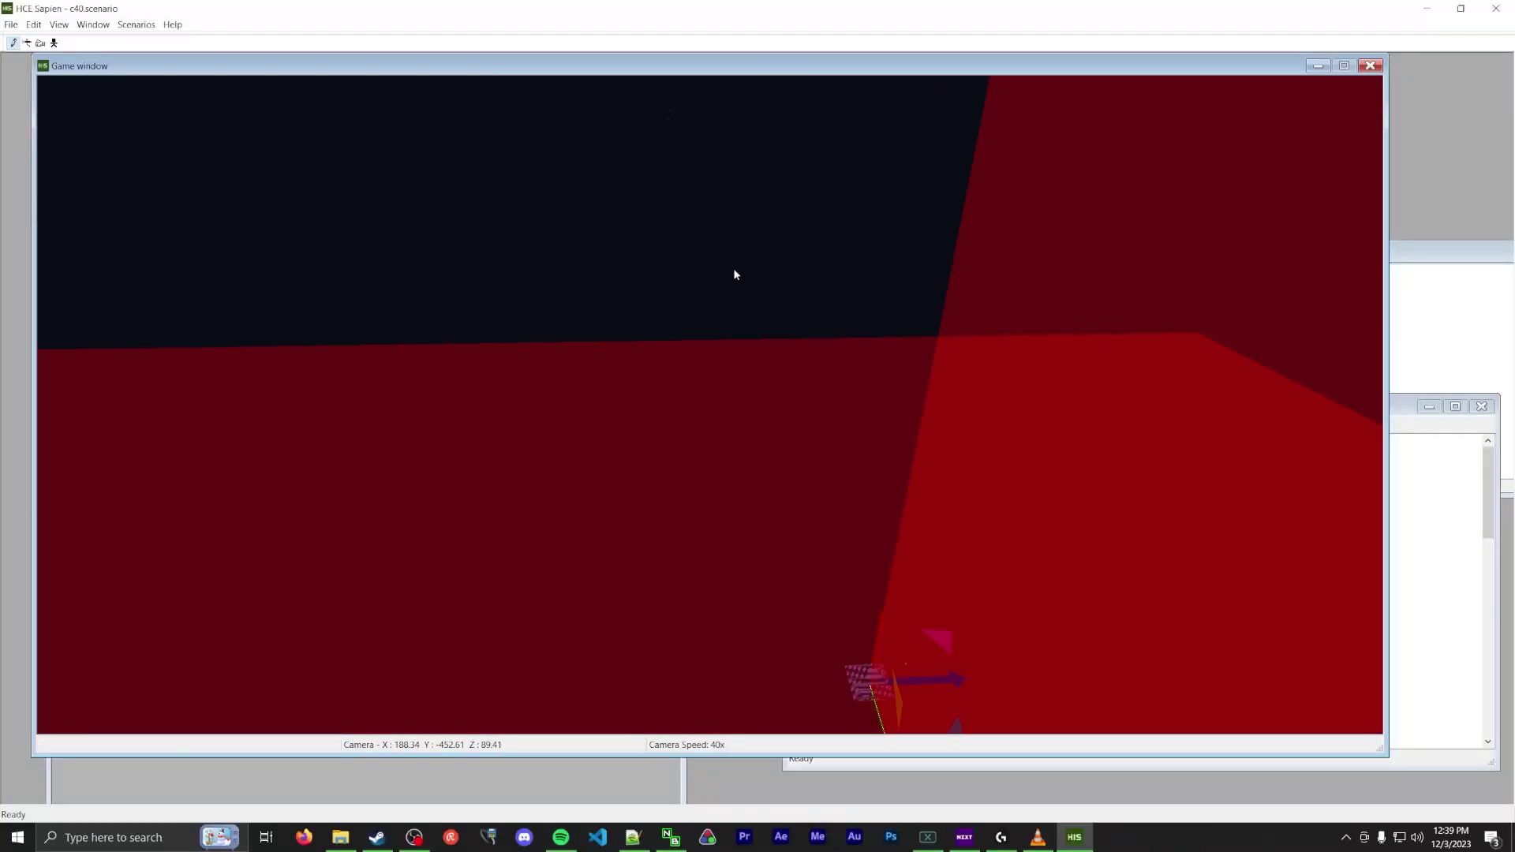
- Load the c40_b structure BSP and look around the newly loaded area
{"action": "left_click", "coordinate": [70, 40]}
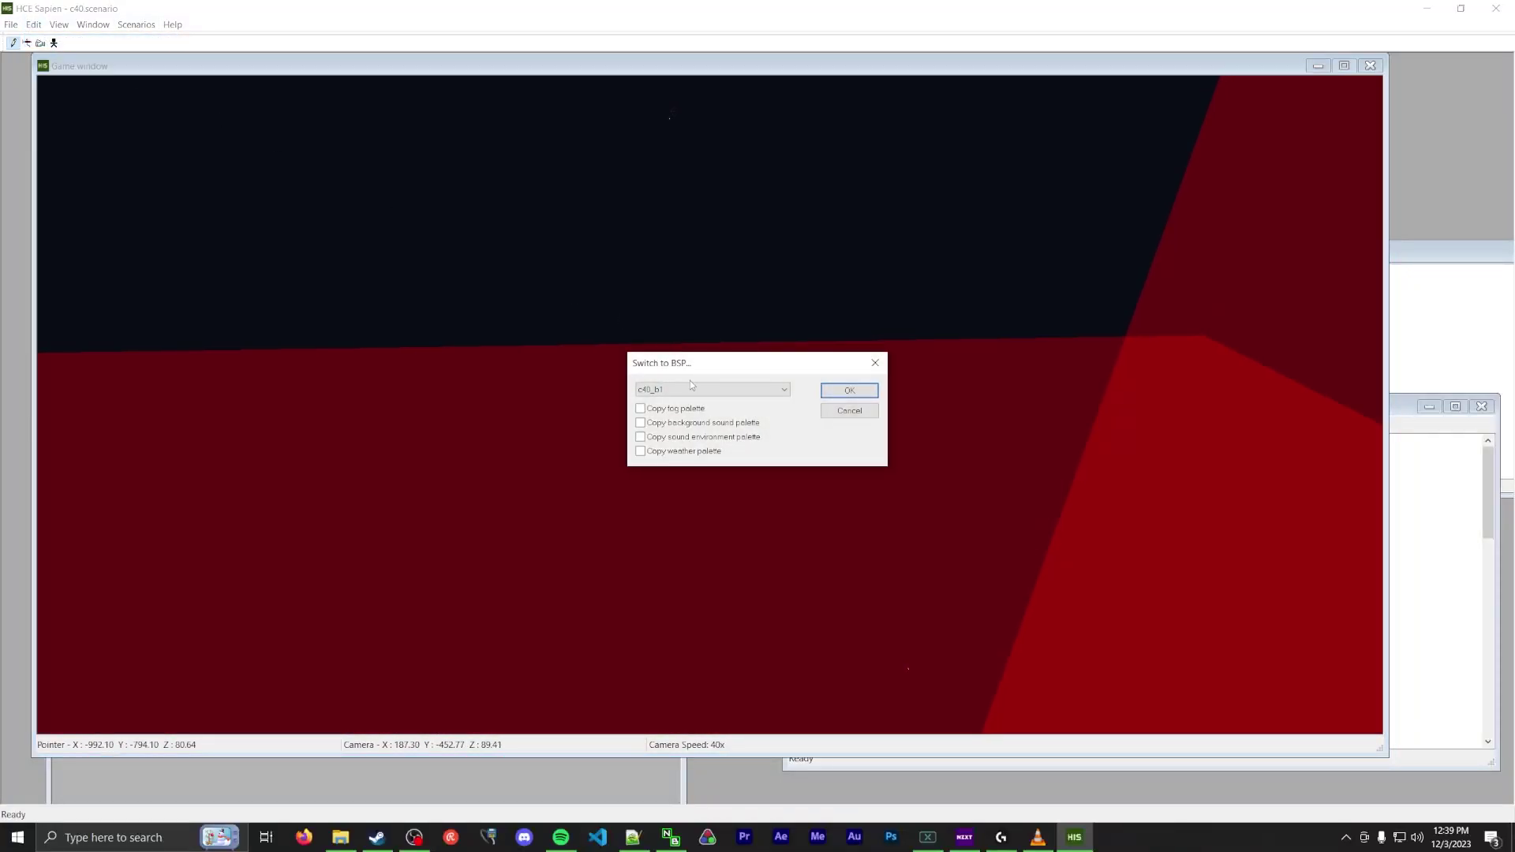
{"action": "left_click", "coordinate": [837, 390]}
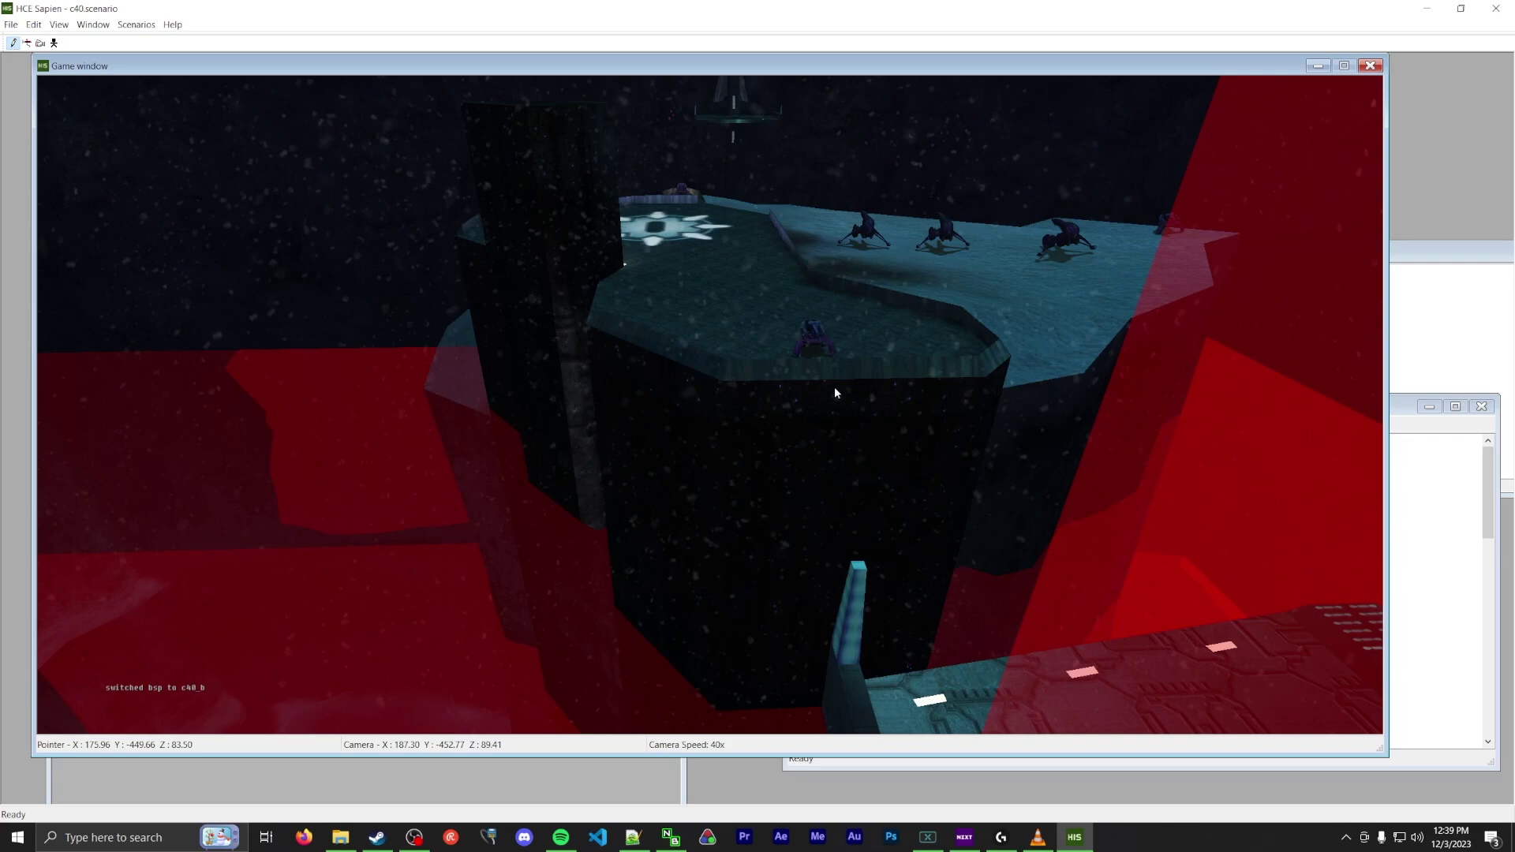
{"action": "middle_click_drag", "start_coordinate": [836, 387], "coordinate": [878, 424]}
- Fly around the green room to view it and the red trigger volume beside it
{"action": "key", "text": "s"}
{"action": "key", "text": "d"}
{"action": "key", "text": "w"}
{"action": "key", "text": "w"}
{"action": "key", "text": "s"}
{"action": "key", "text": "w"}
{"action": "key", "text": "s"}
{"action": "key", "text": "w"}
{"action": "key", "text": "w"}
- Fly over the canyon trigger volume and green terrain toward the wireframe tunnel
{"action": "key", "text": "w"}
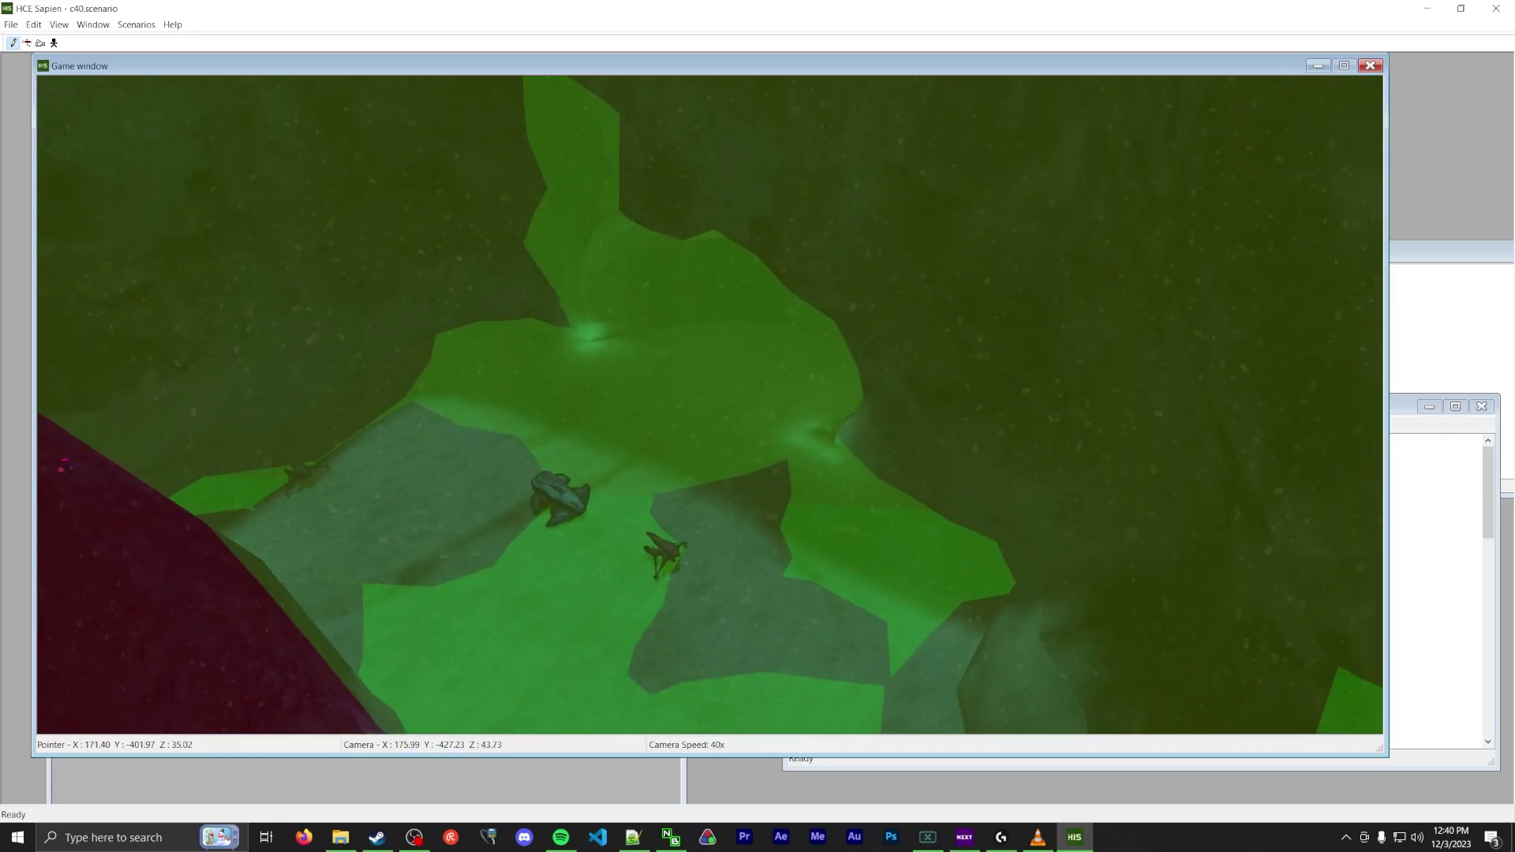
{"action": "key", "text": "w"}
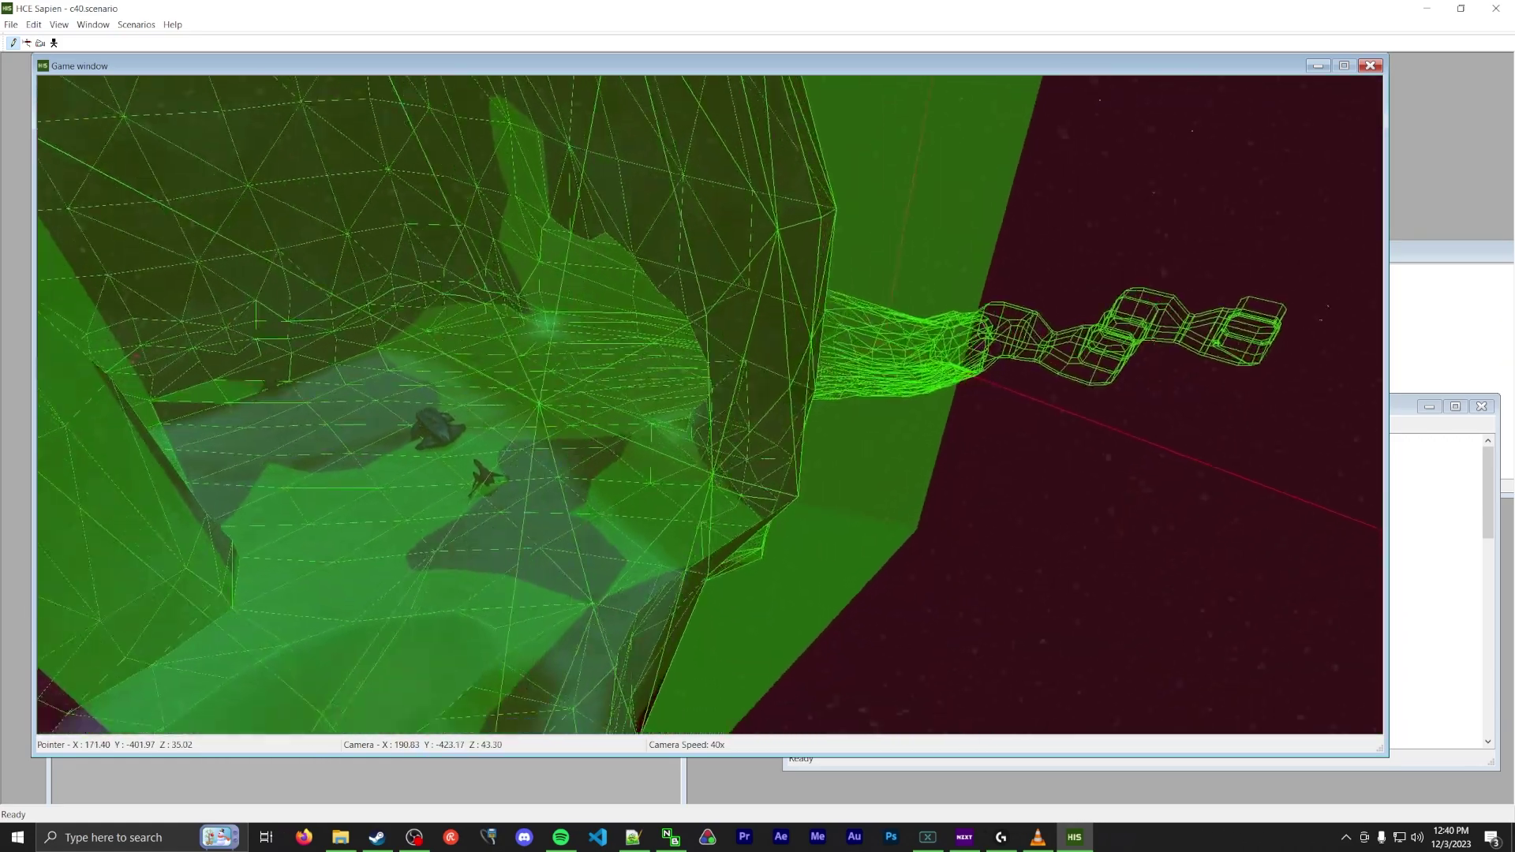
{"action": "key", "text": "w"}
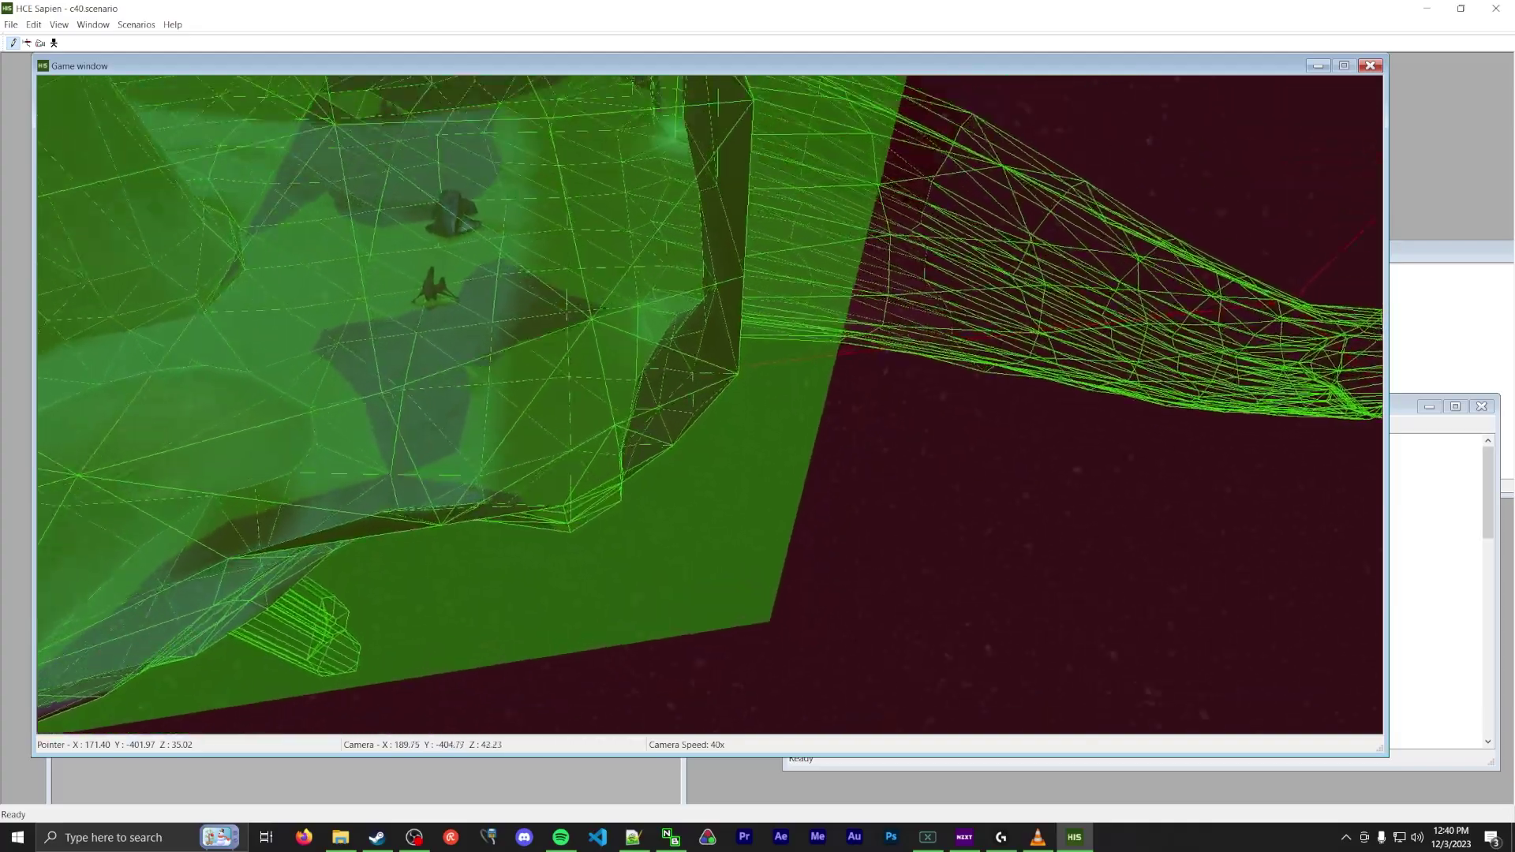
{"action": "key", "text": "a"}
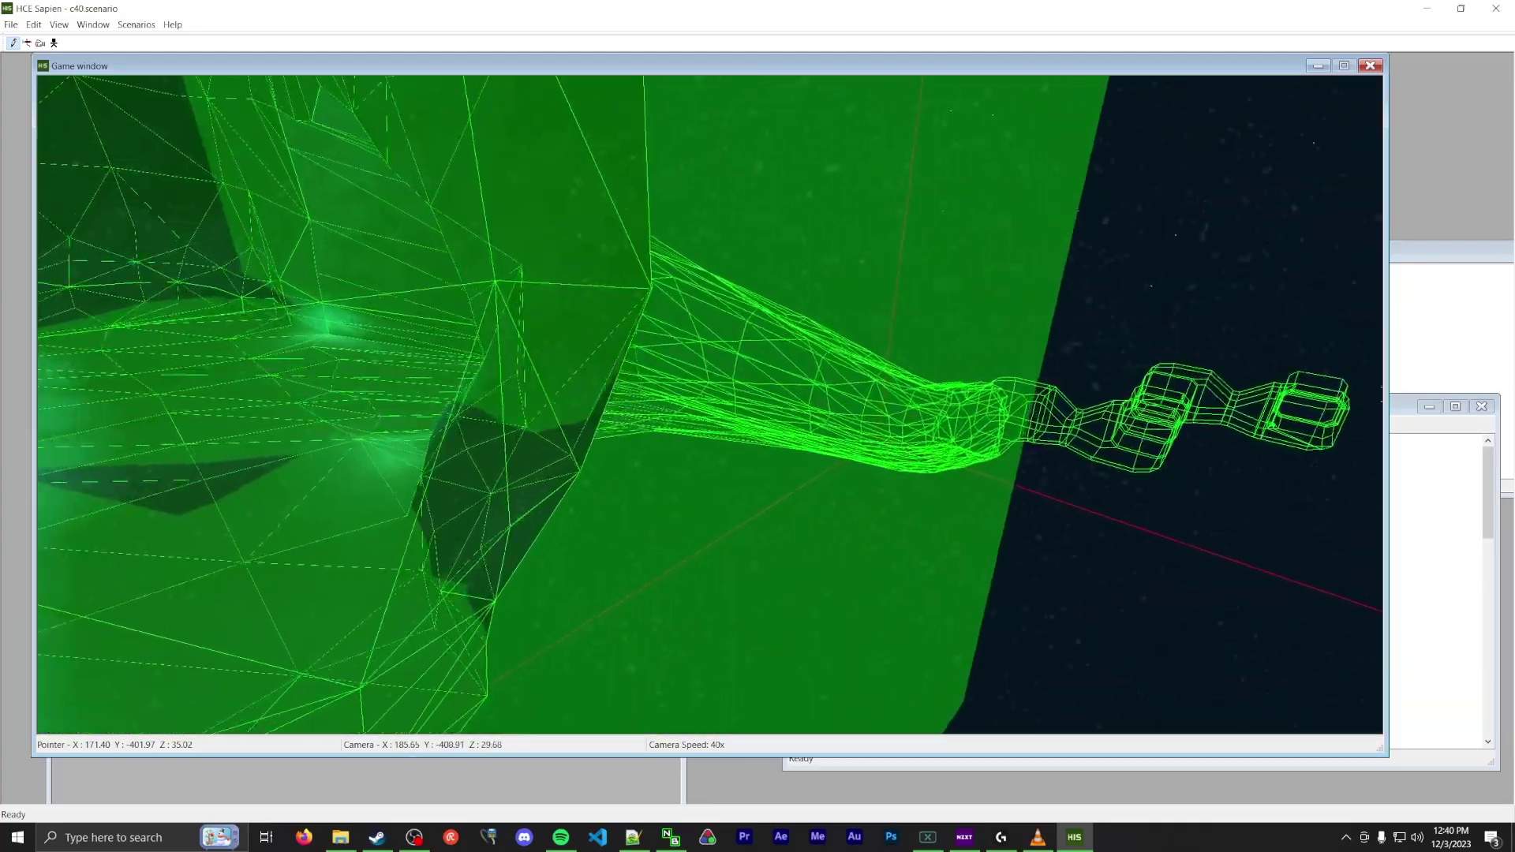
{"action": "key", "text": "s"}
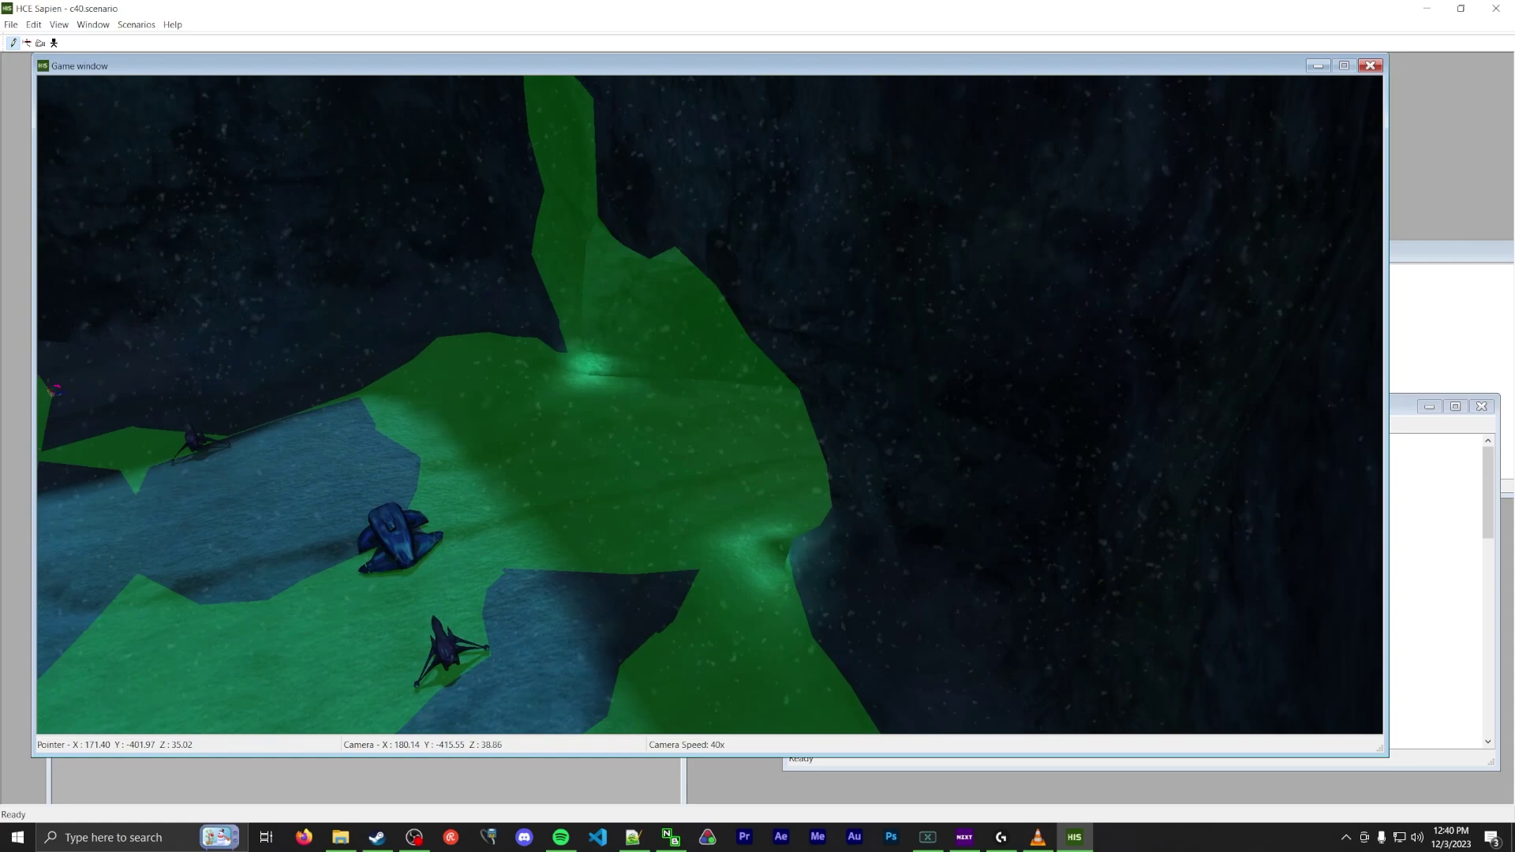
{"action": "key", "text": "w"}
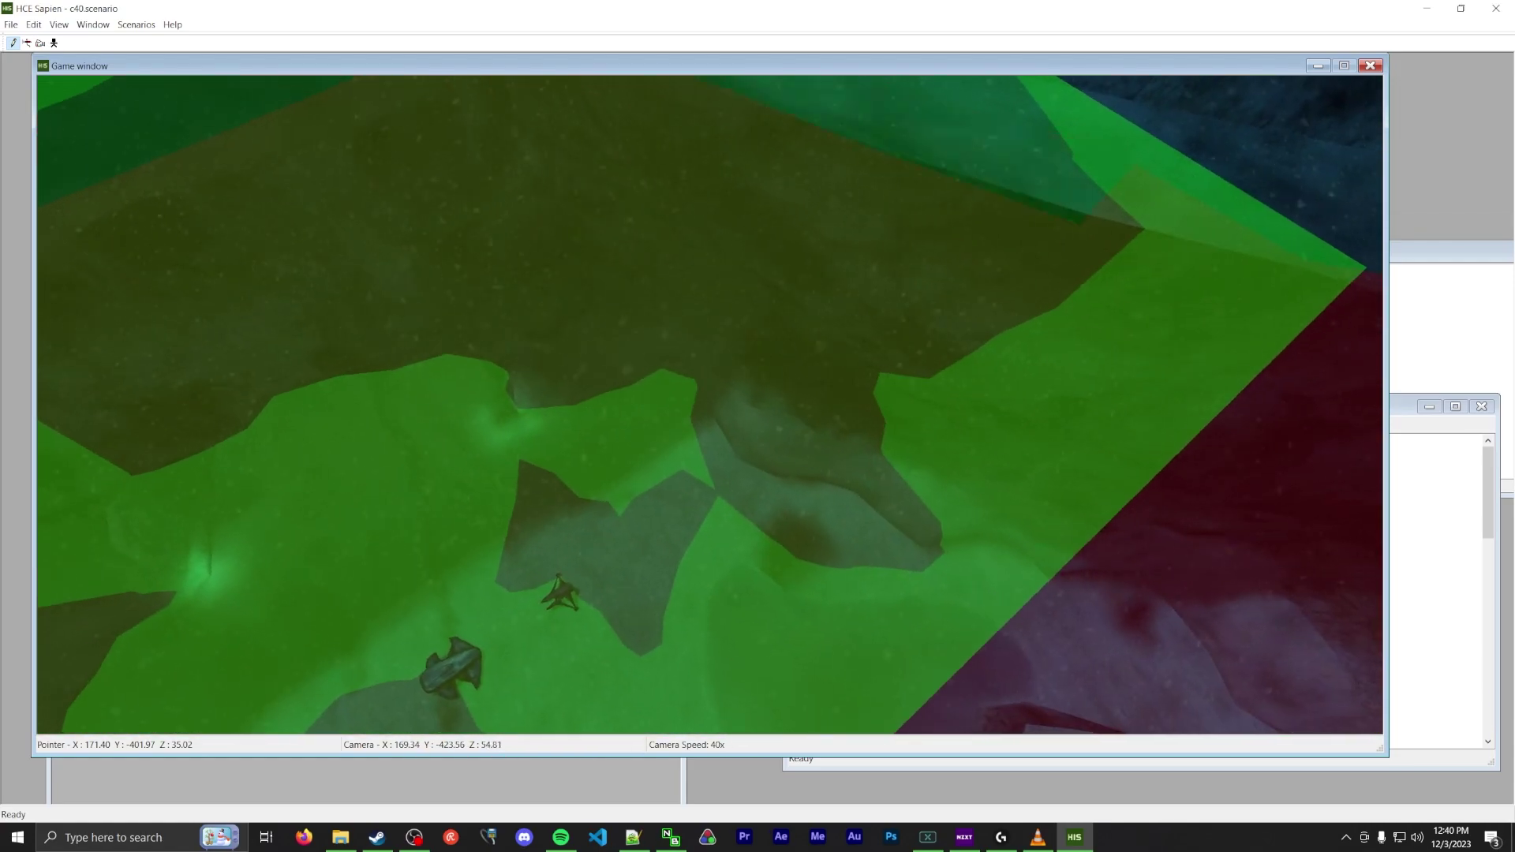
{"action": "key", "text": "w"}
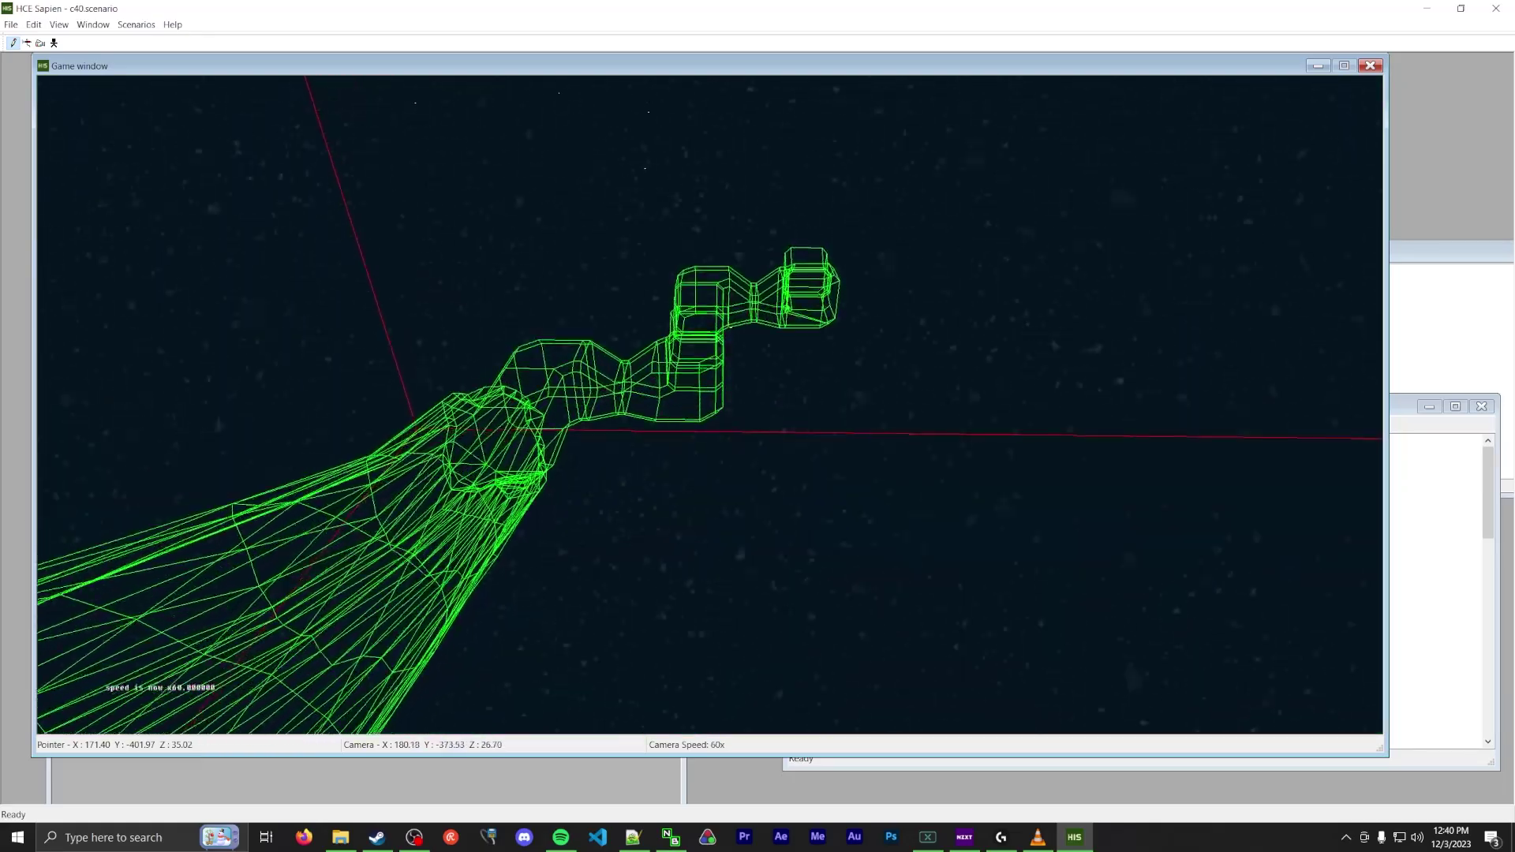
- Fly down the wireframe tunnel into the red-tinted corridor room at 40x camera speed
{"action": "key", "text": "w"}
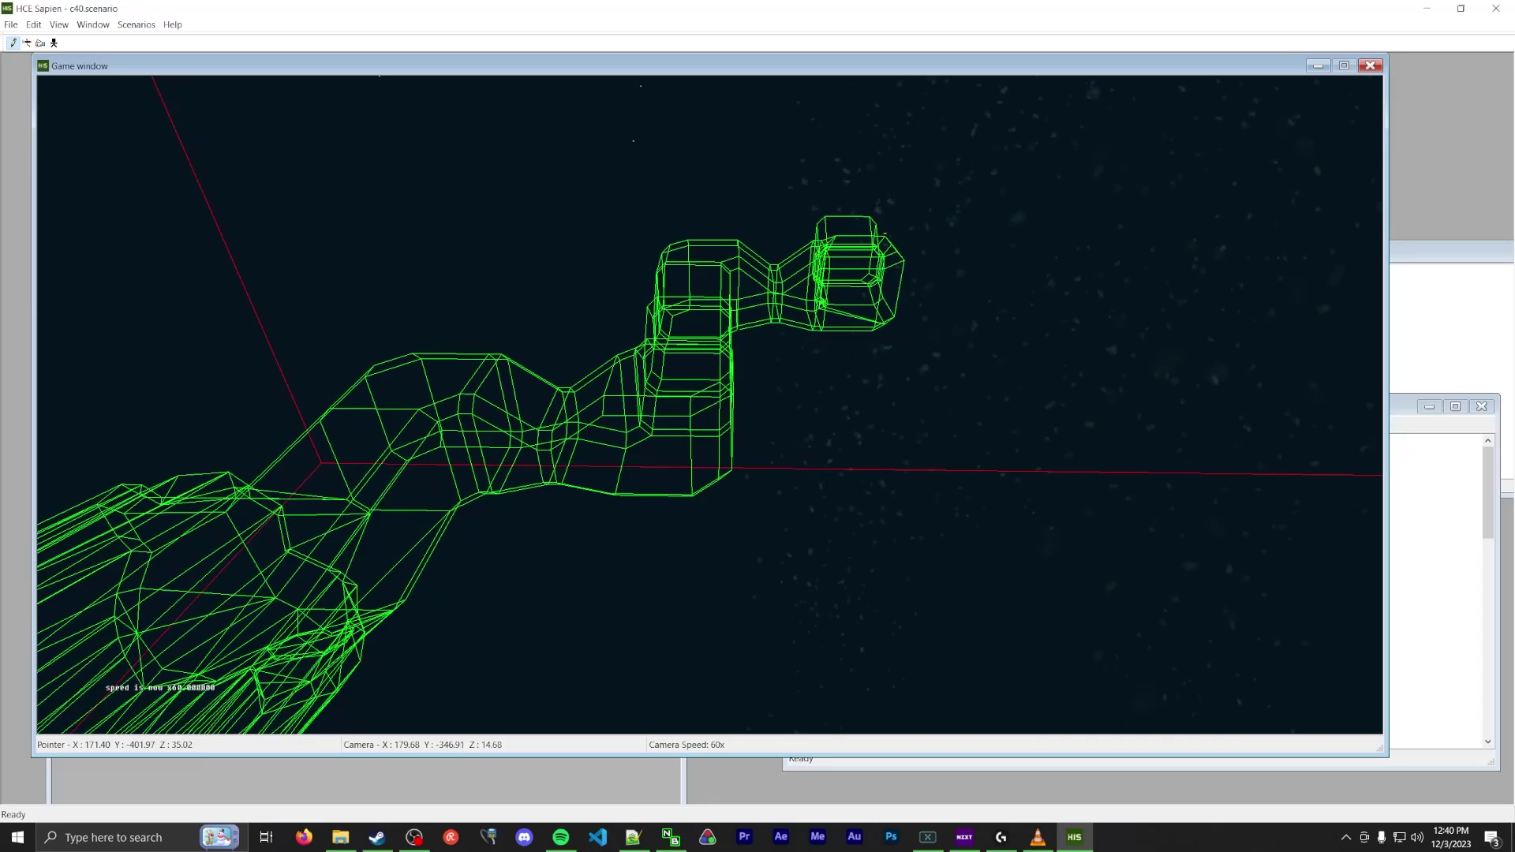
{"action": "key", "text": "w"}
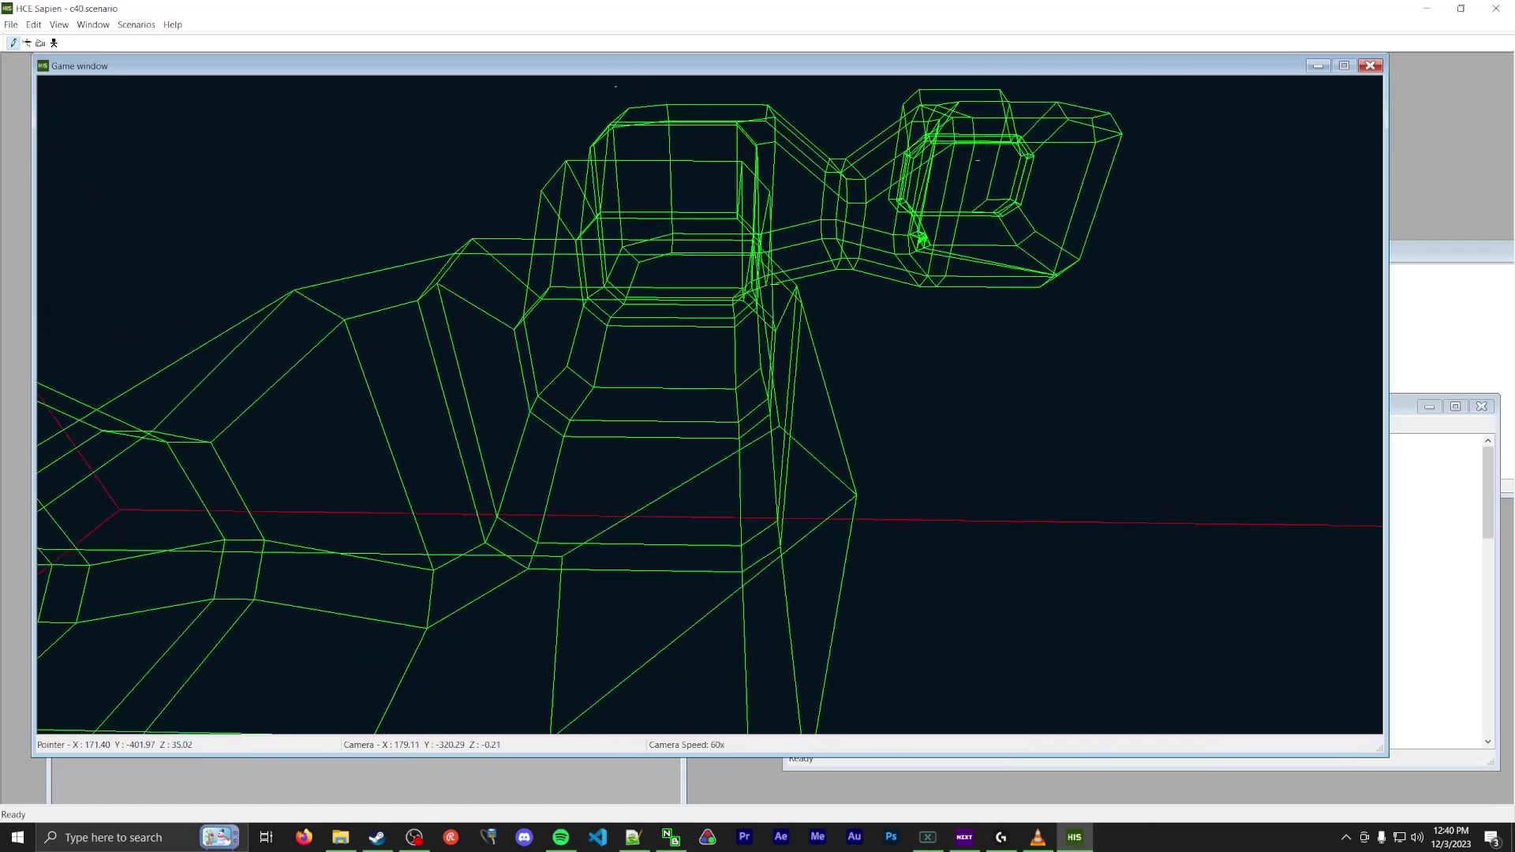
{"action": "scroll", "coordinate": [710, 404], "scroll_direction": "up", "scroll_amount": 3}
{"action": "key", "text": "w"}
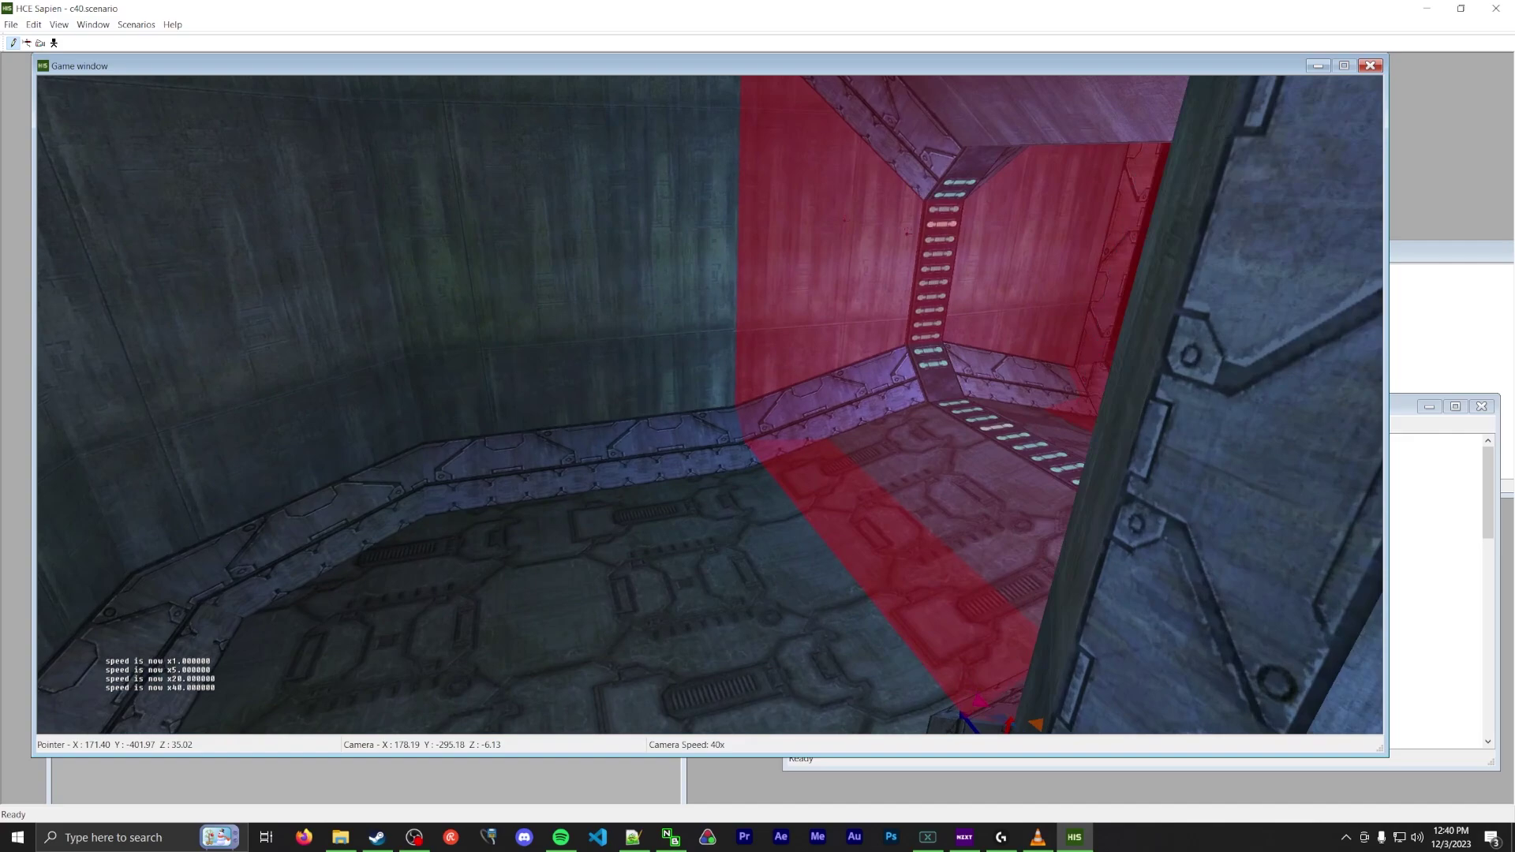
{"action": "key", "text": "w"}
{"action": "mouse_move", "coordinate": [551, 256]}
{"action": "middle_mouse_down"}
{"action": "mouse_move", "coordinate": [474, 269]}
{"action": "mouse_move", "coordinate": [551, 257]}
{"action": "middle_mouse_up"}
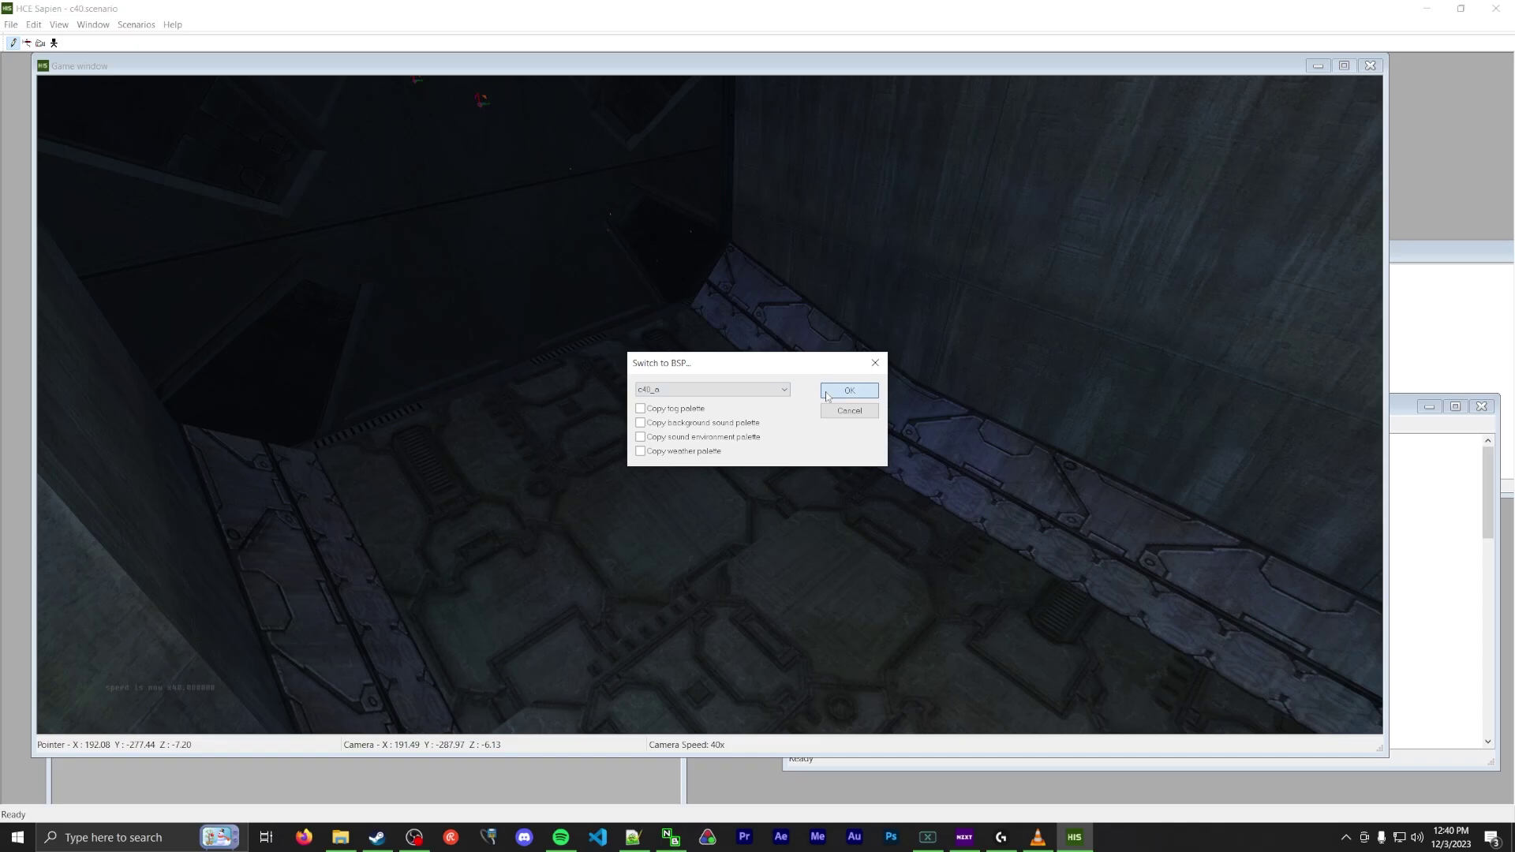
- Load the c40_a BSP, turn toward the green-lit room and descend into the green shaft
{"action": "left_click", "coordinate": [850, 391]}
{"action": "middle_click_drag", "start_coordinate": [826, 396], "coordinate": [584, 378]}
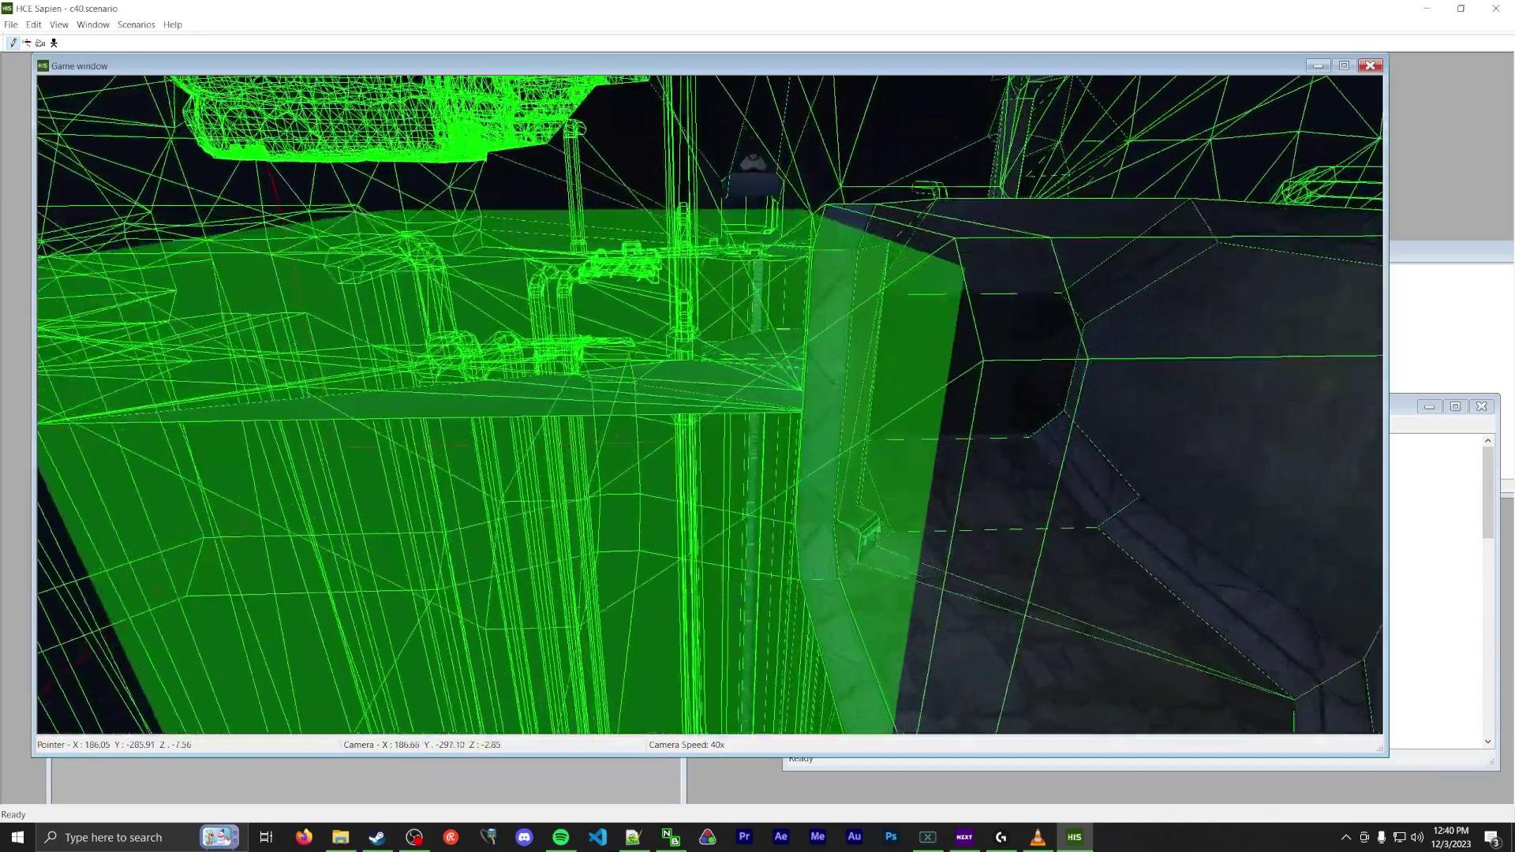
{"action": "key", "text": "w"}
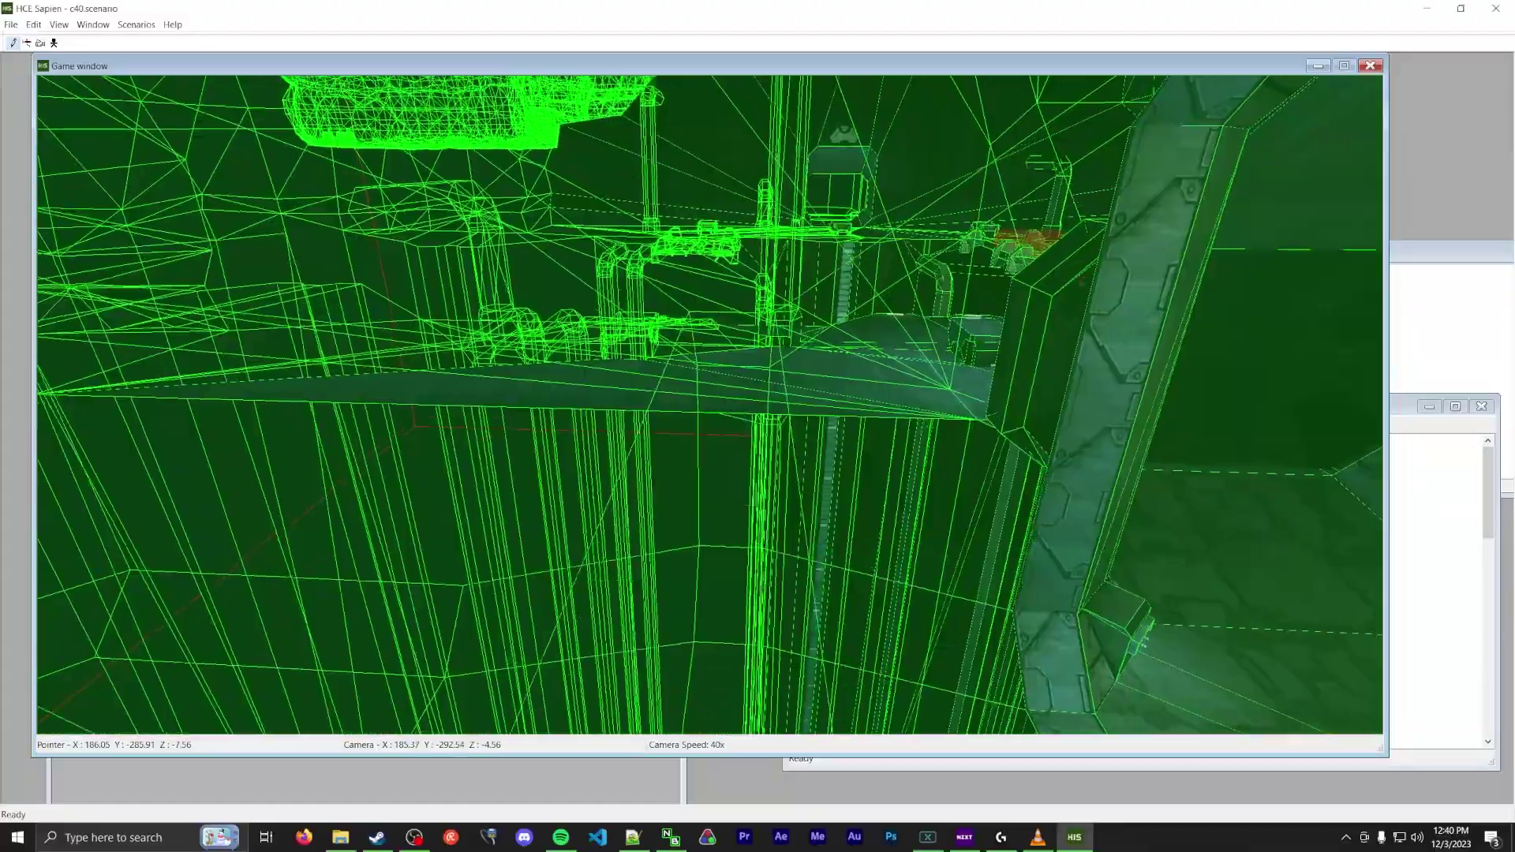
{"action": "key", "text": "s"}
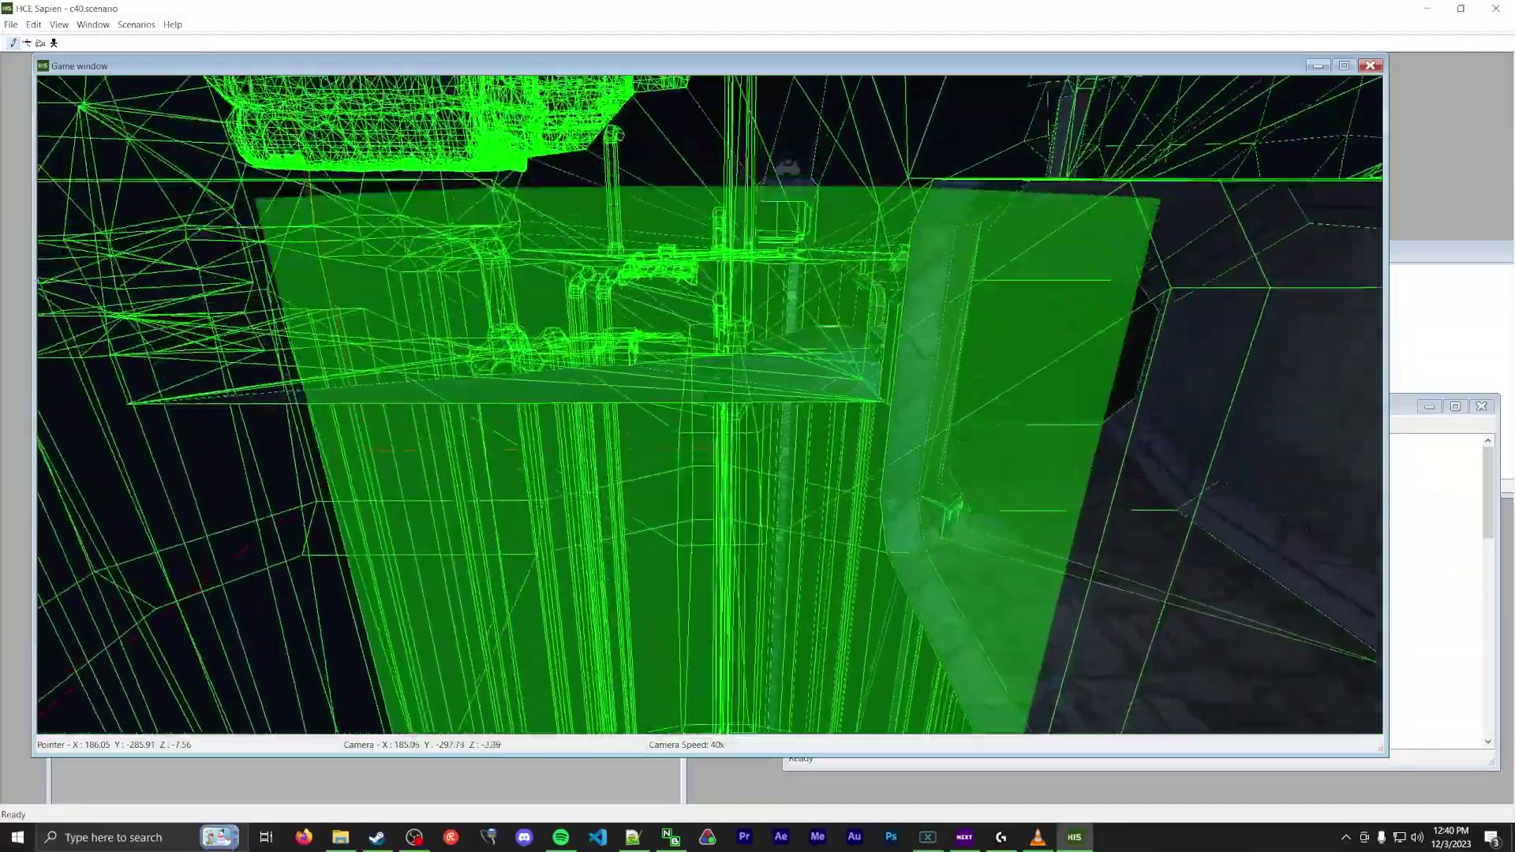
{"action": "key", "text": "w"}
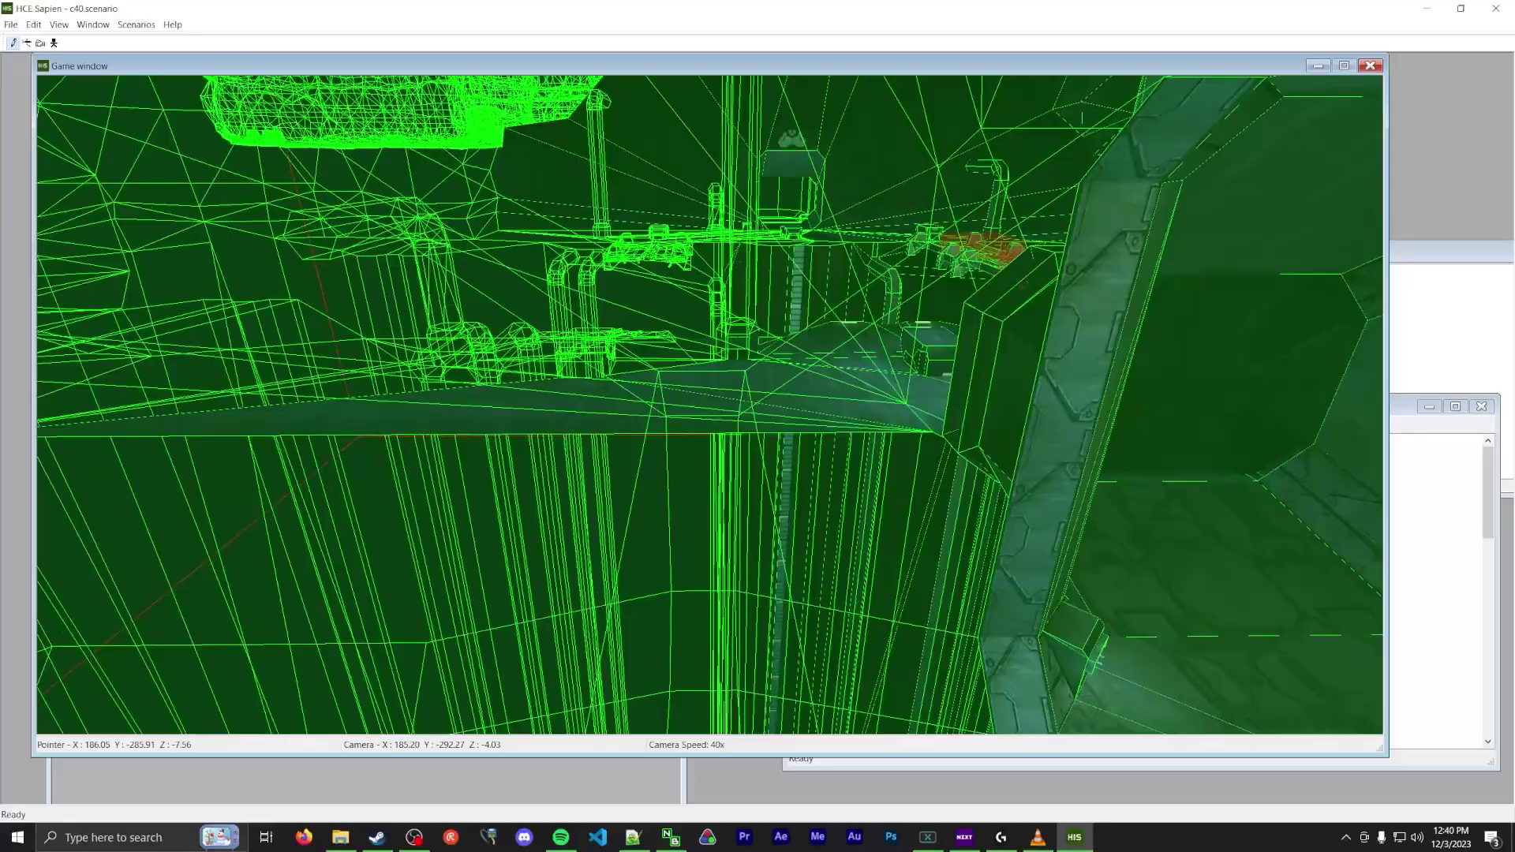
{"action": "key", "text": "s"}
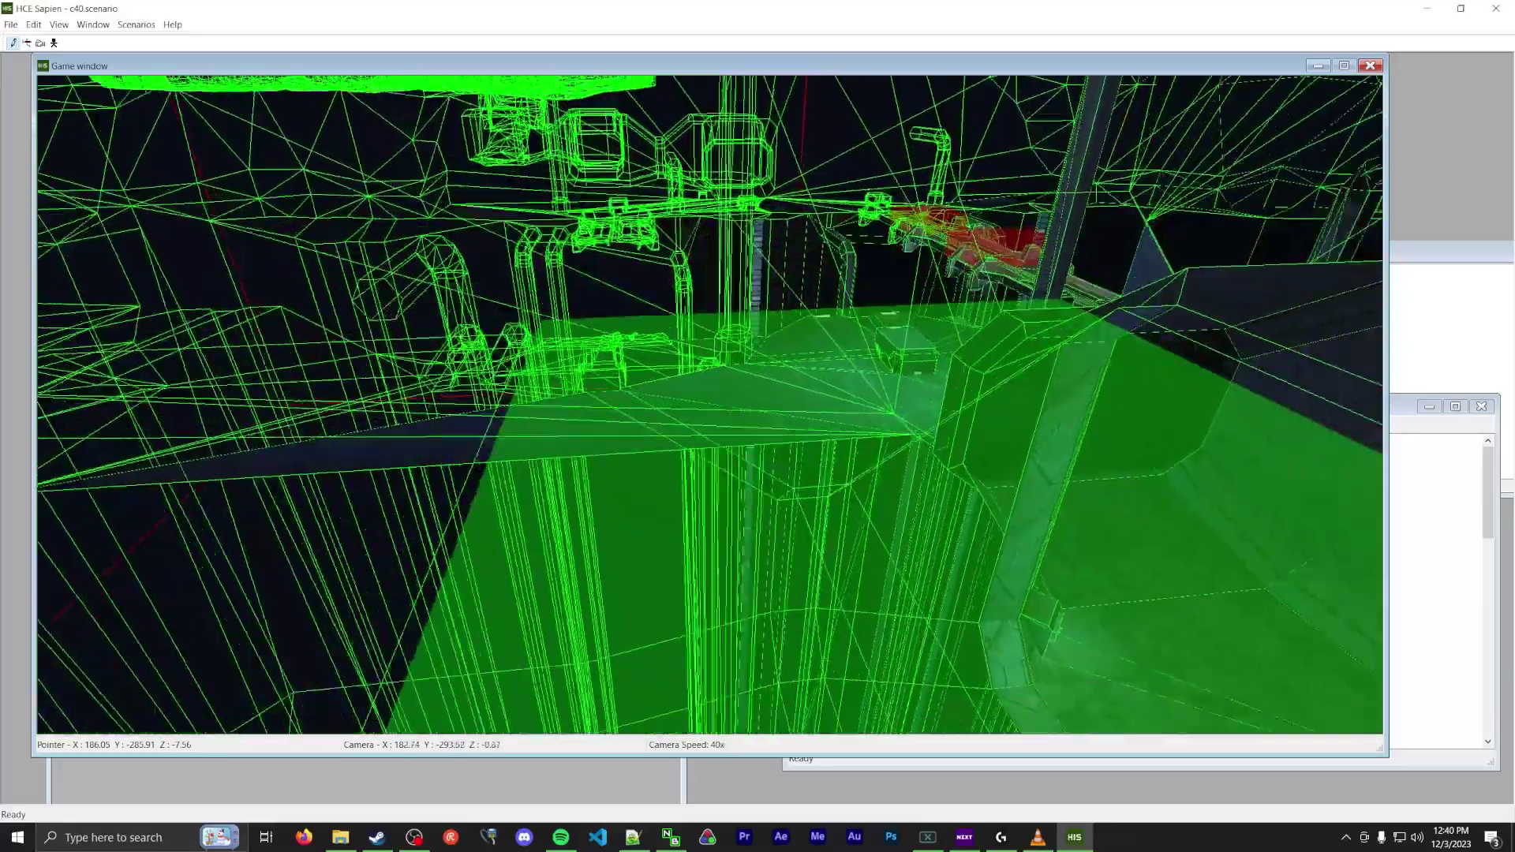
{"action": "key", "text": "w"}
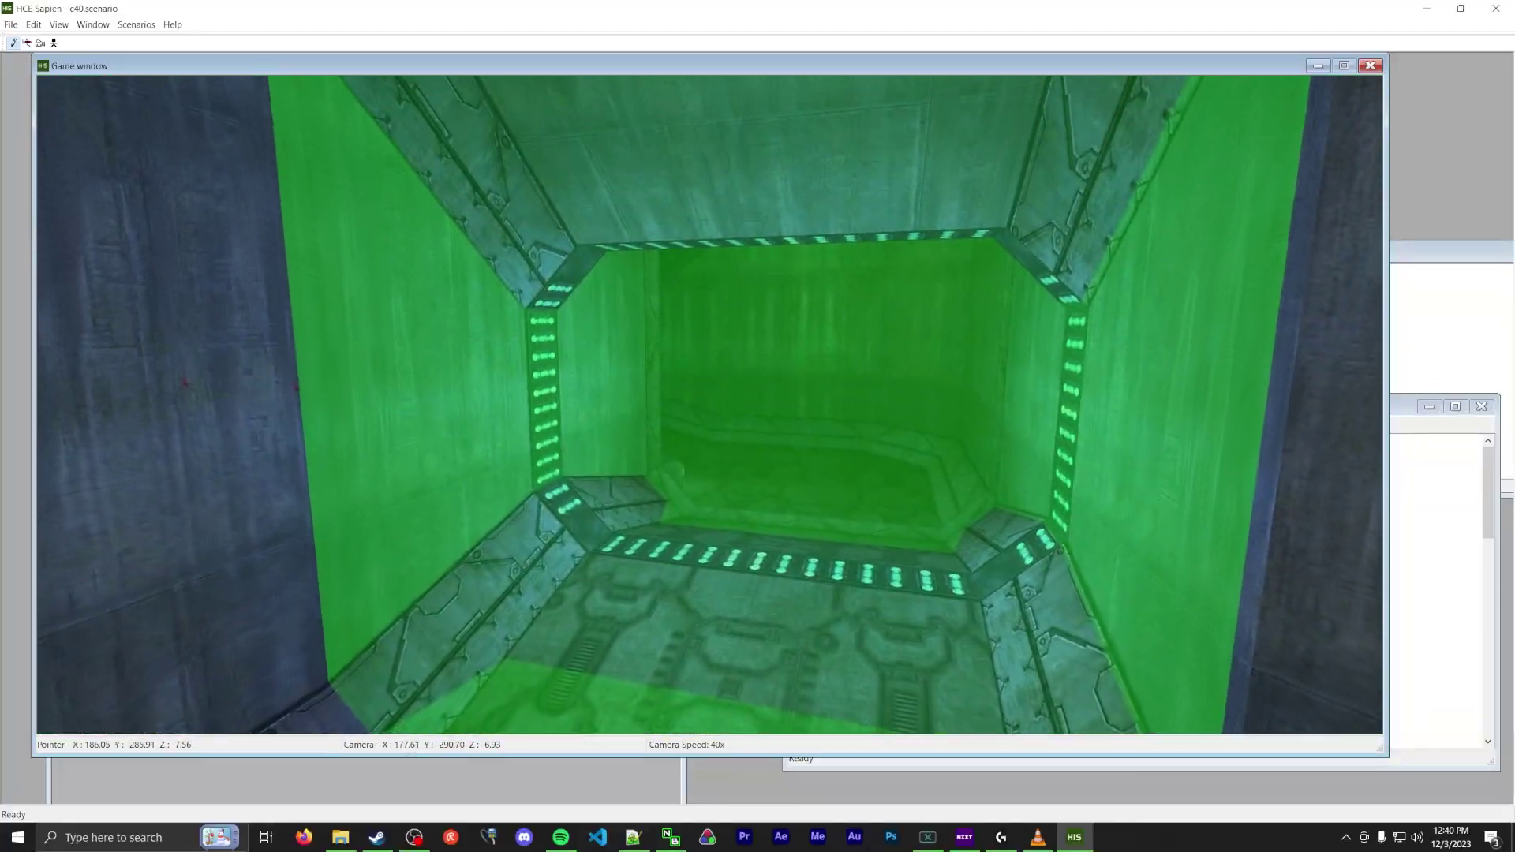
- Fly out over the bridge, select its first trigger volume and view the whole bridge side-on
{"action": "key", "text": "w"}
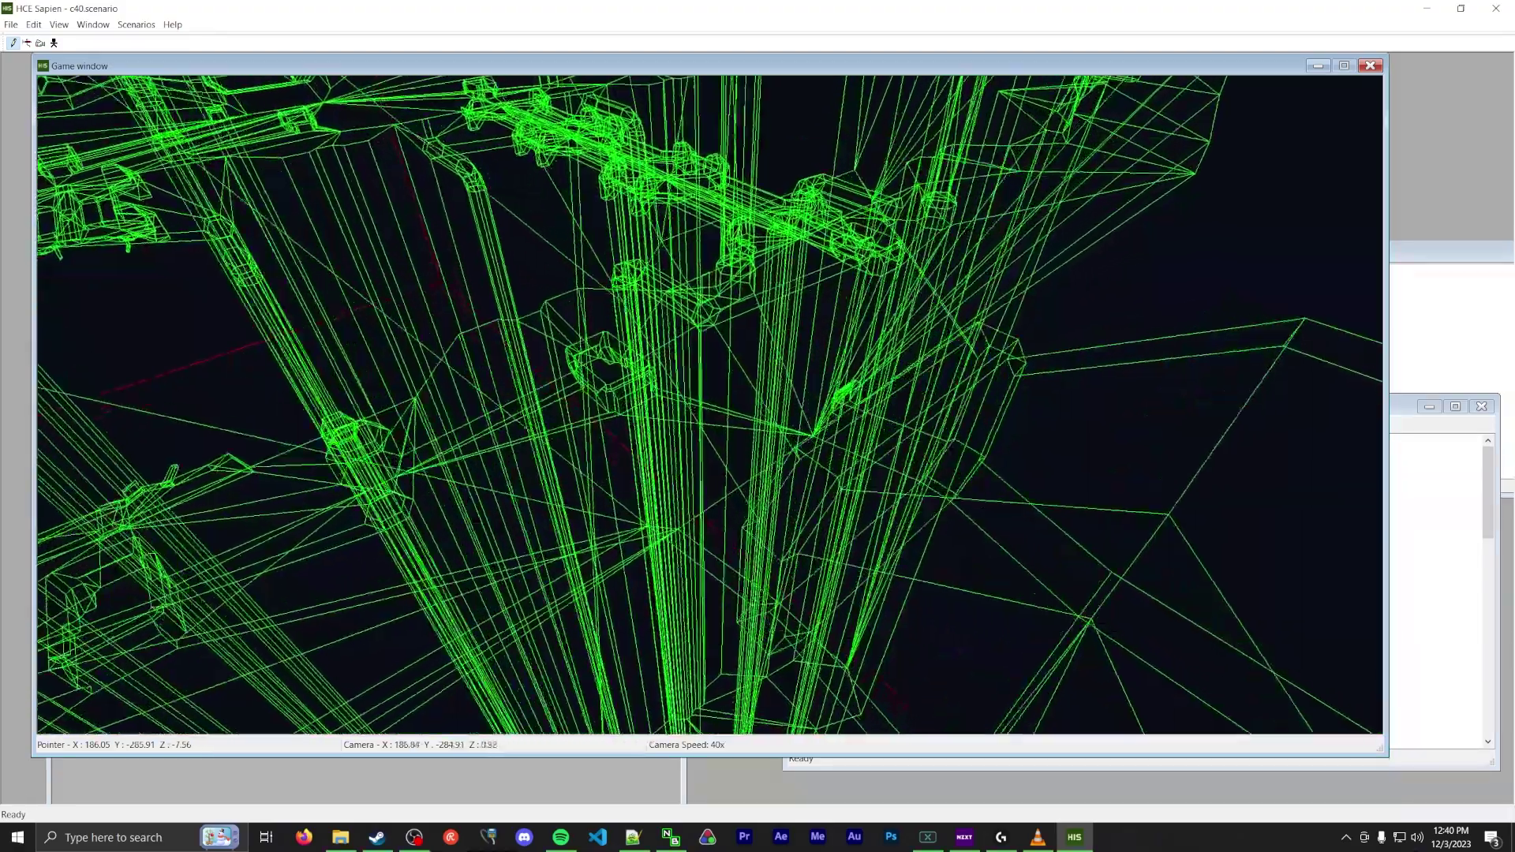
{"action": "key", "text": "w"}
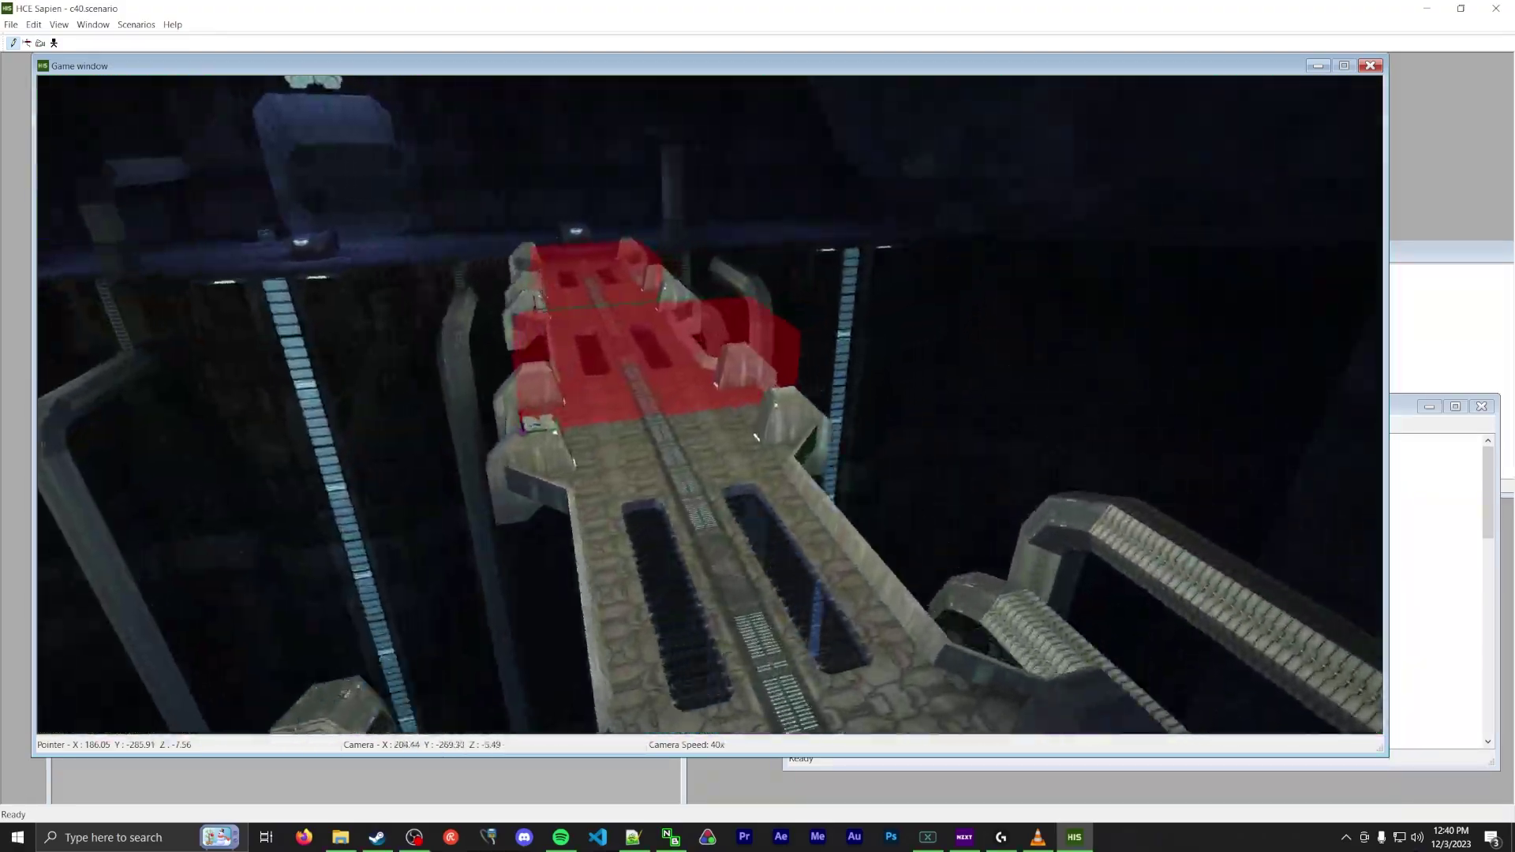
{"action": "key", "text": "w"}
{"action": "left_click", "coordinate": [591, 383]}
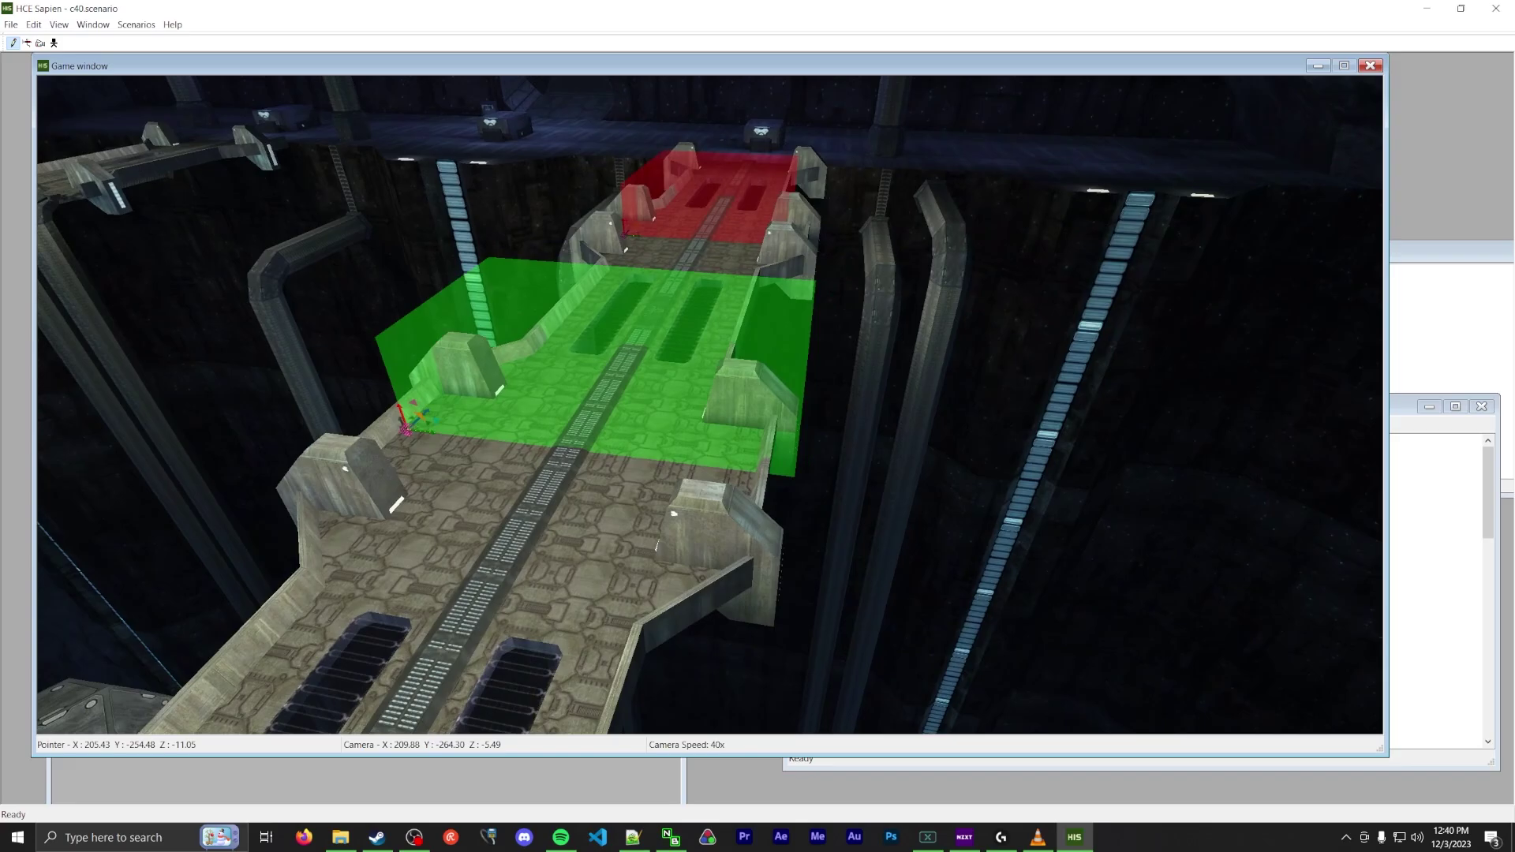
{"action": "right_click_drag", "start_coordinate": [710, 403], "coordinate": [548, 359]}
{"action": "key", "text": "w"}
{"action": "key", "text": "s"}
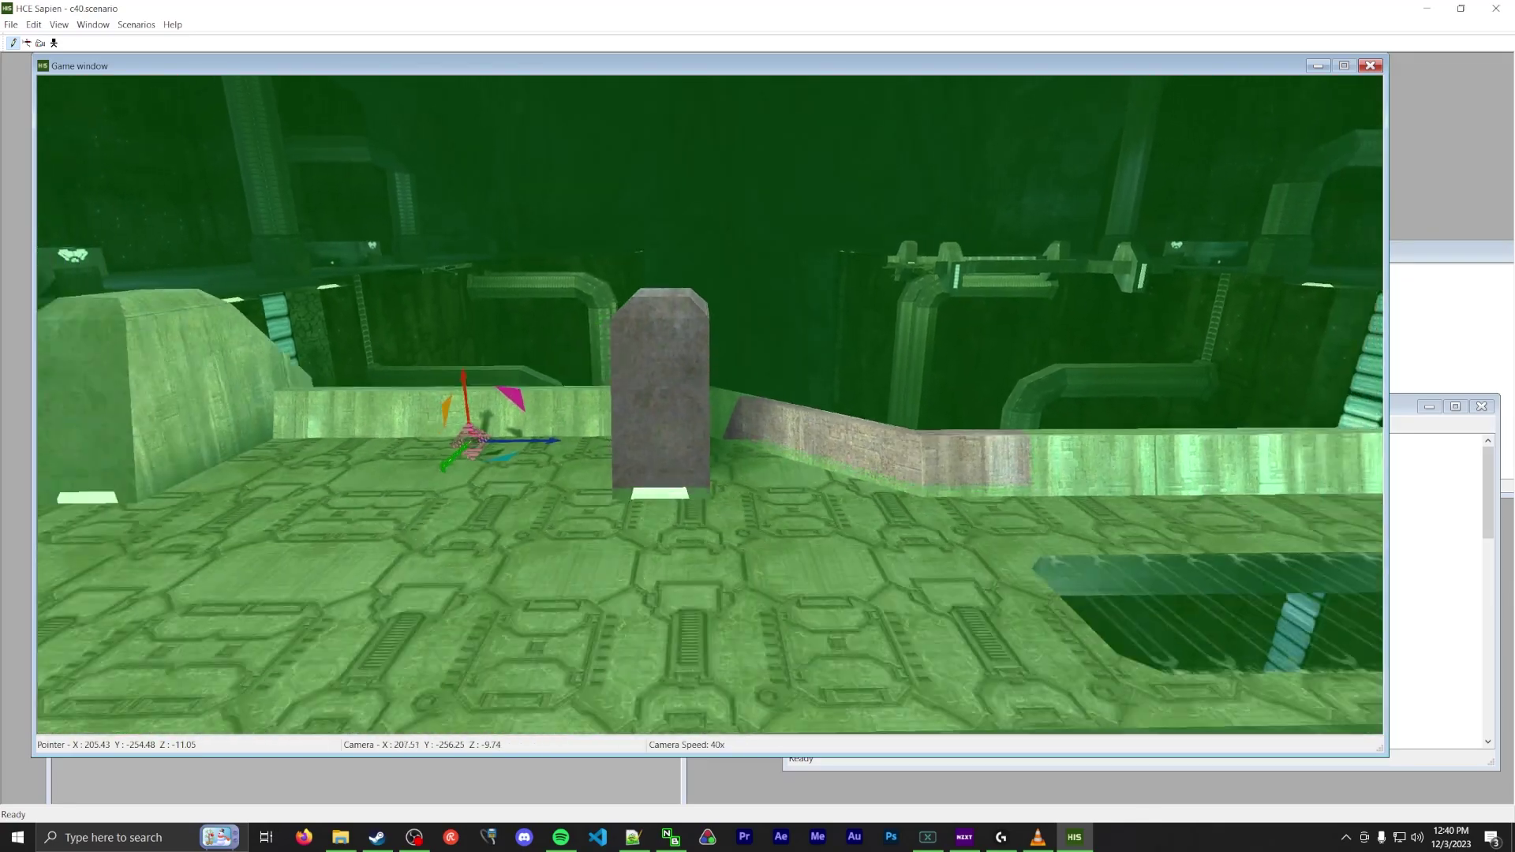
{"action": "key", "text": "s"}
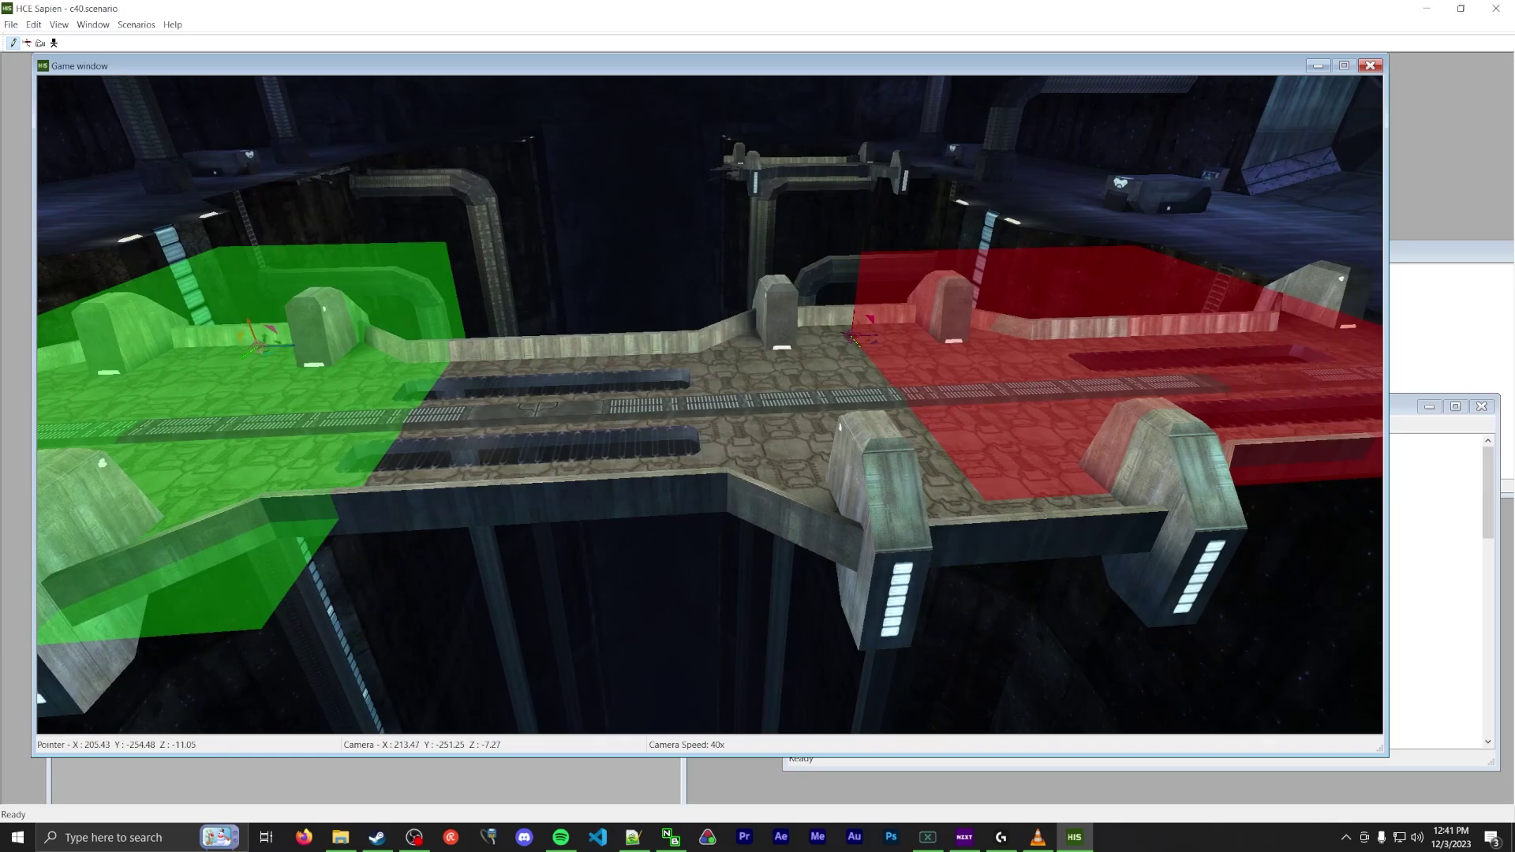
- Select the second bridge trigger volume, fly into it, then reselect each volume along the bridge
{"action": "left_click", "coordinate": [864, 354]}
{"action": "key", "text": "w"}
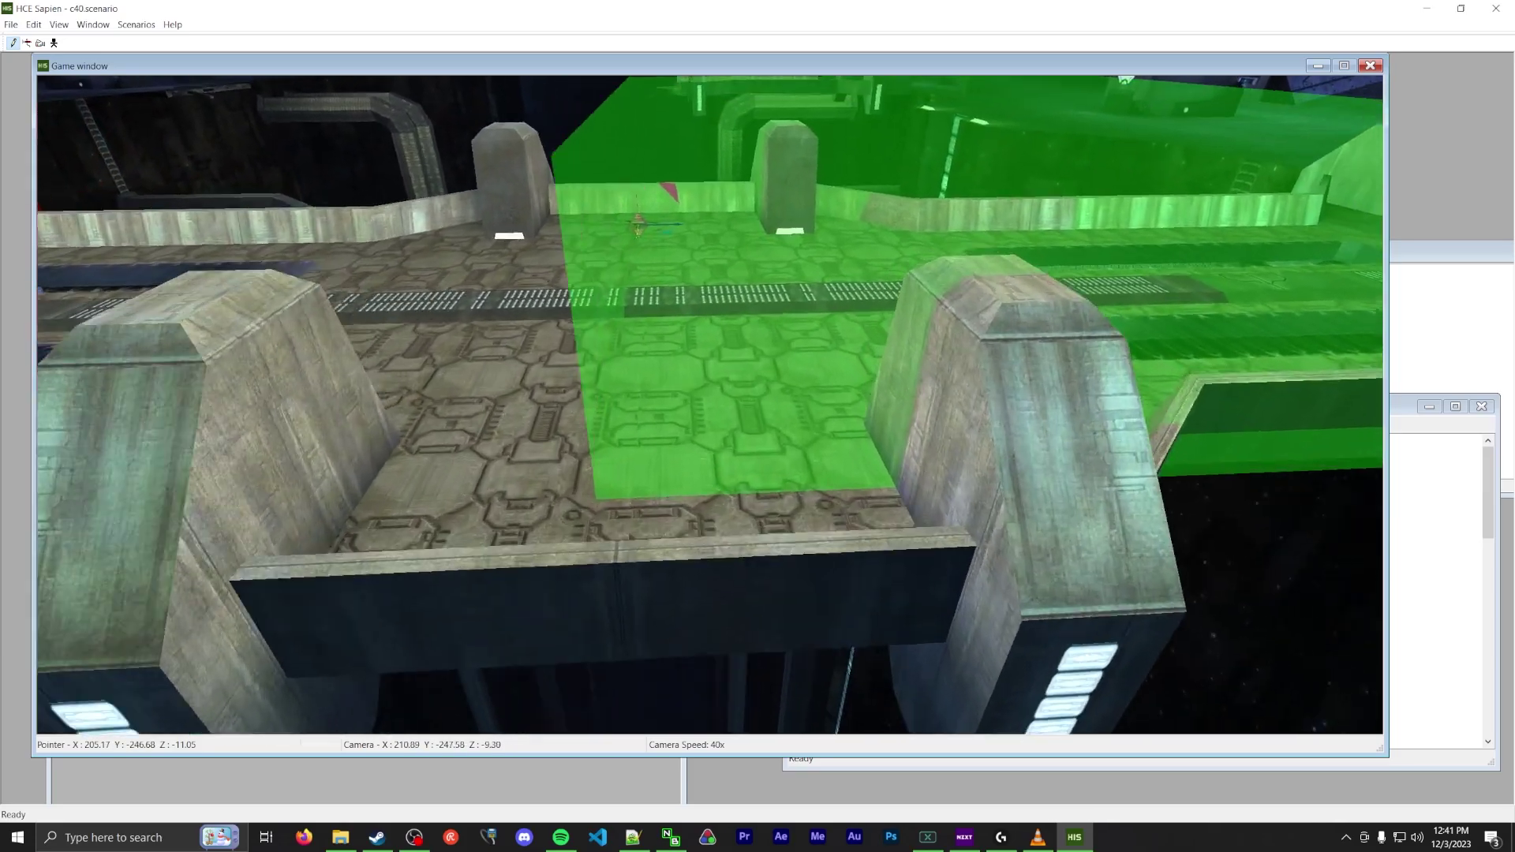
{"action": "key", "text": "w"}
{"action": "key", "text": "s"}
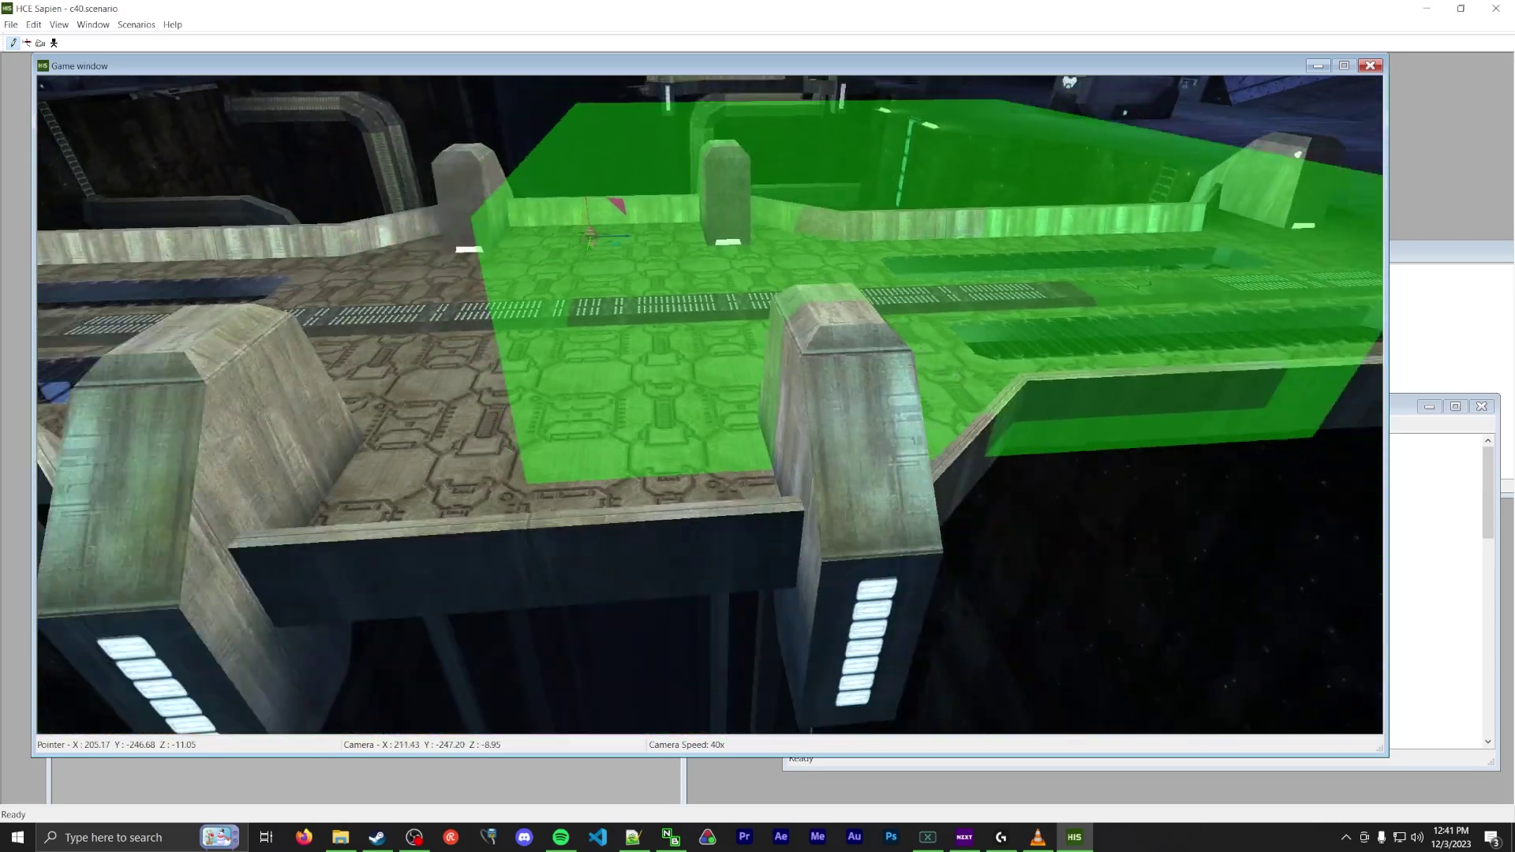
{"action": "key", "text": "s"}
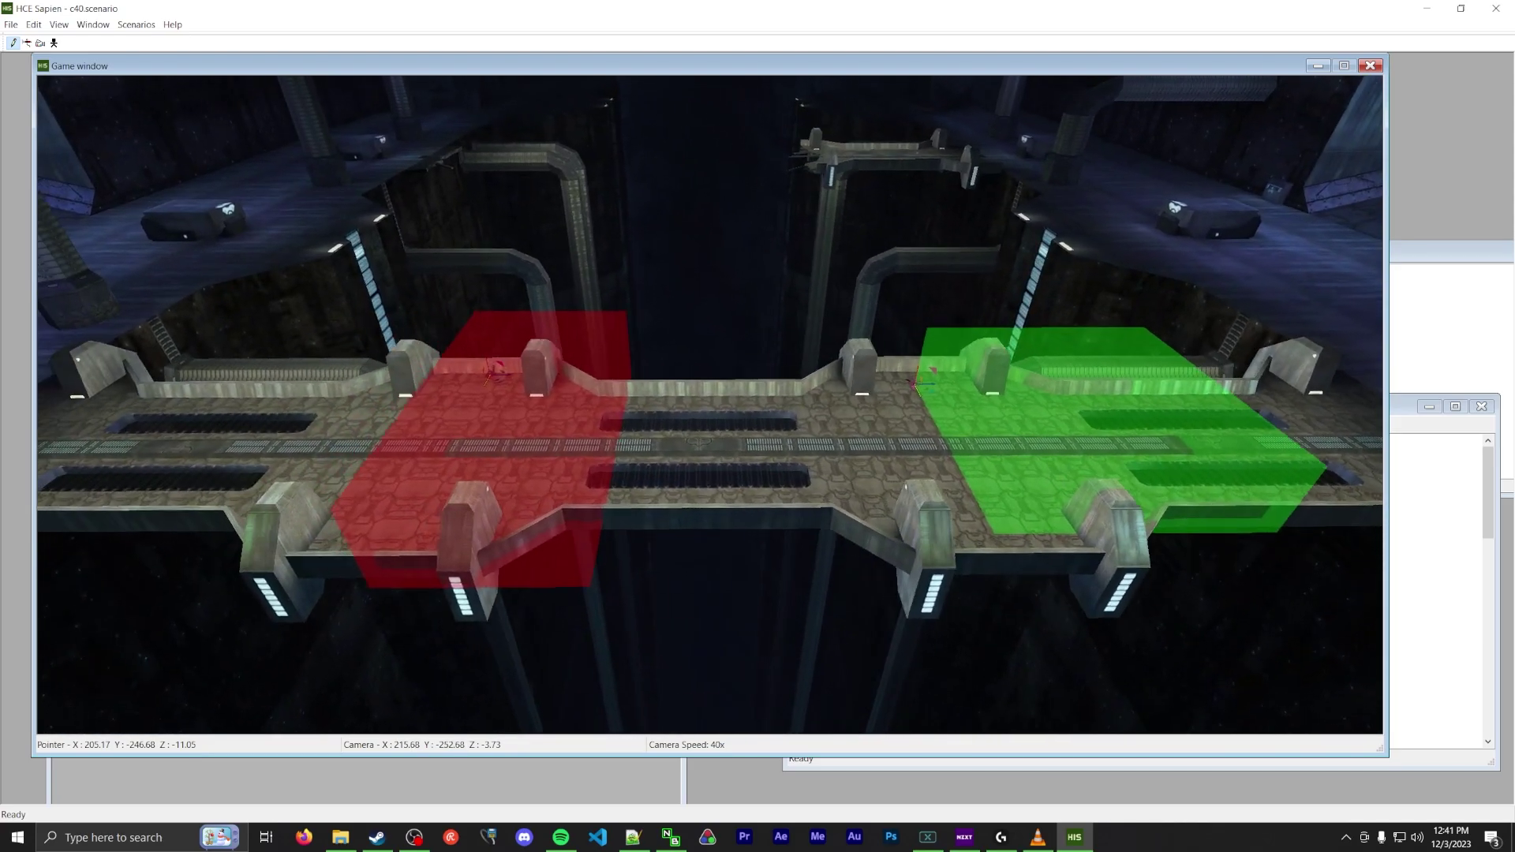
{"action": "right_click_drag", "start_coordinate": [711, 402], "coordinate": [805, 405]}
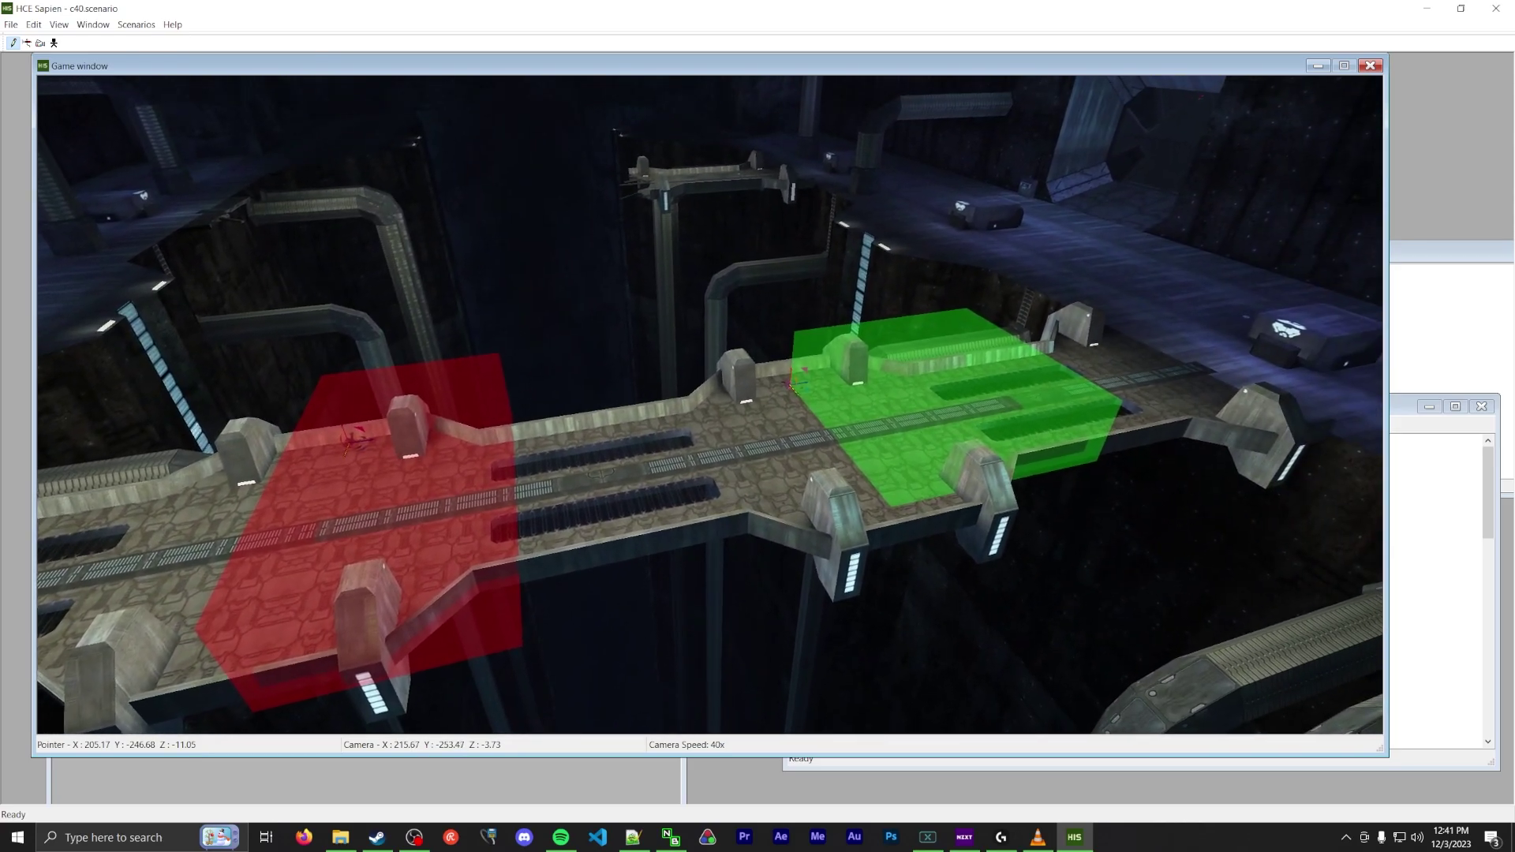
{"action": "left_click", "coordinate": [486, 440]}
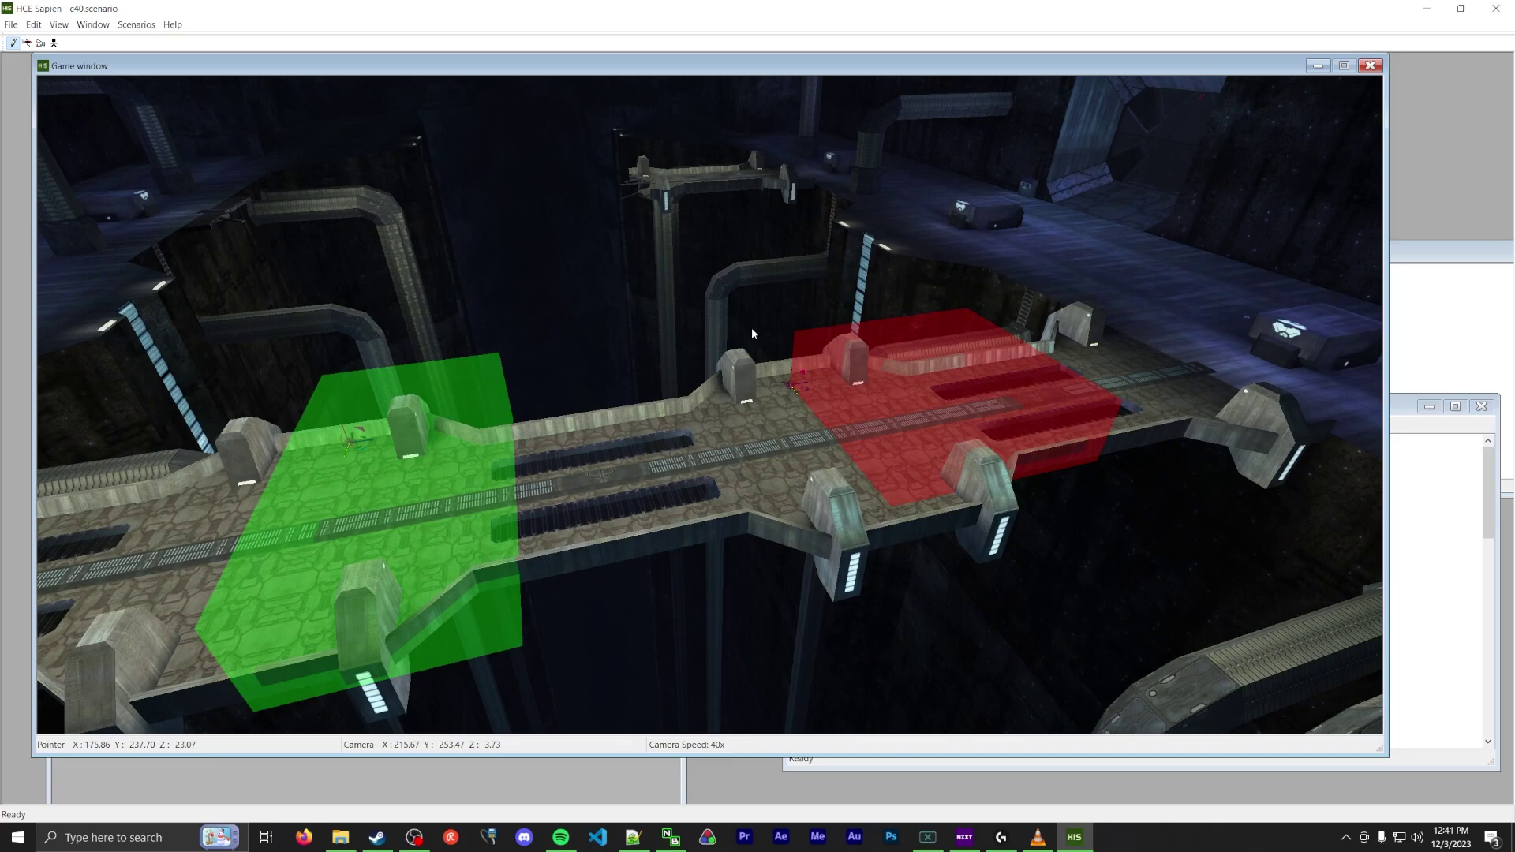
{"action": "left_click", "coordinate": [886, 371]}
{"action": "right_click_drag", "start_coordinate": [886, 371], "coordinate": [1066, 430]}
- Fly through the doorway and along the lit corridor toward the green trigger doorway
{"action": "key", "text": "w"}
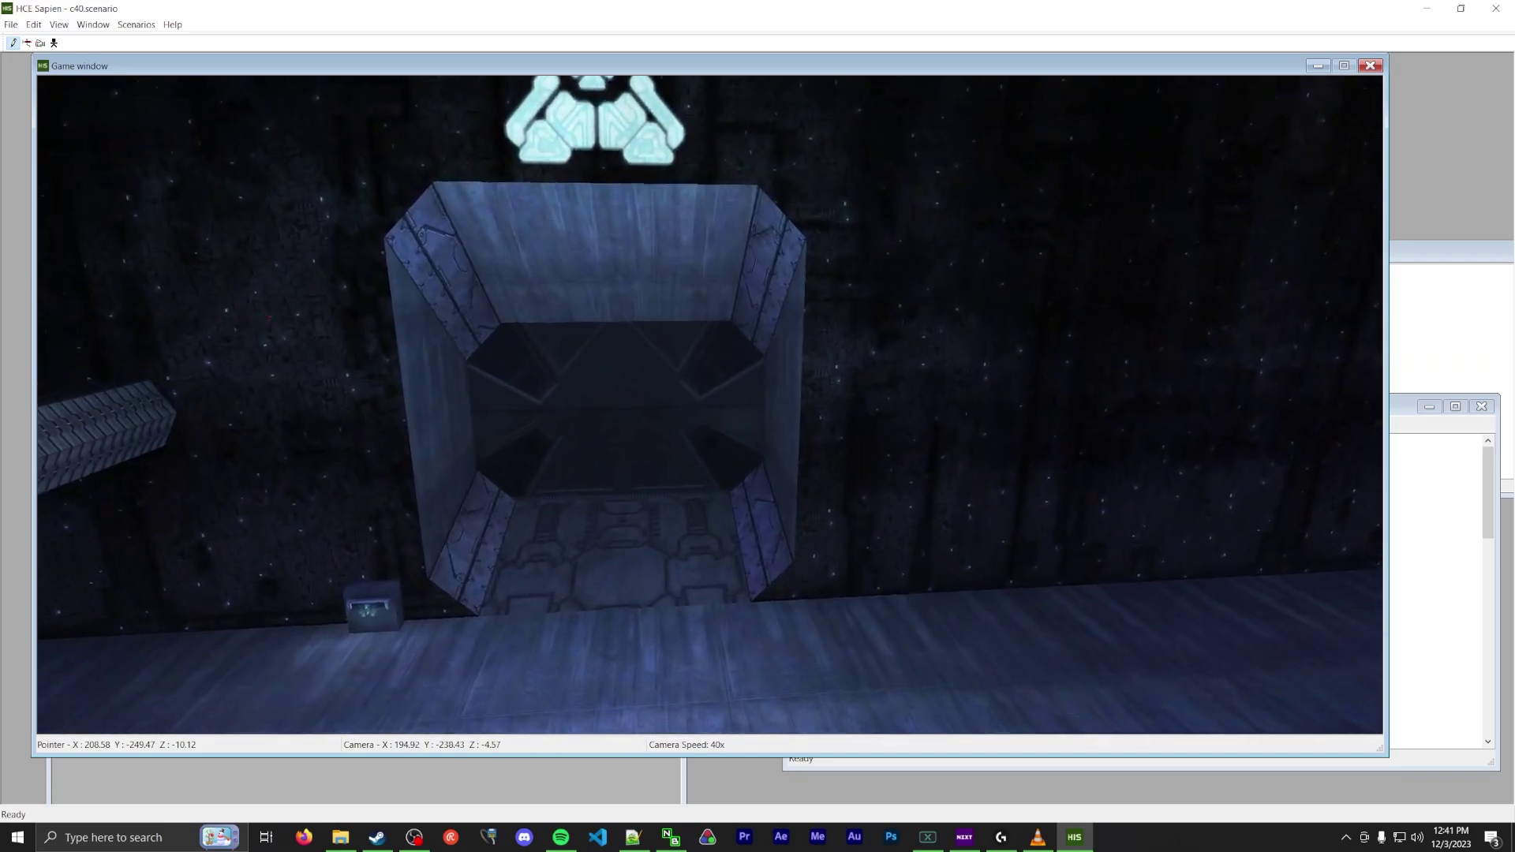
{"action": "key", "text": "w"}
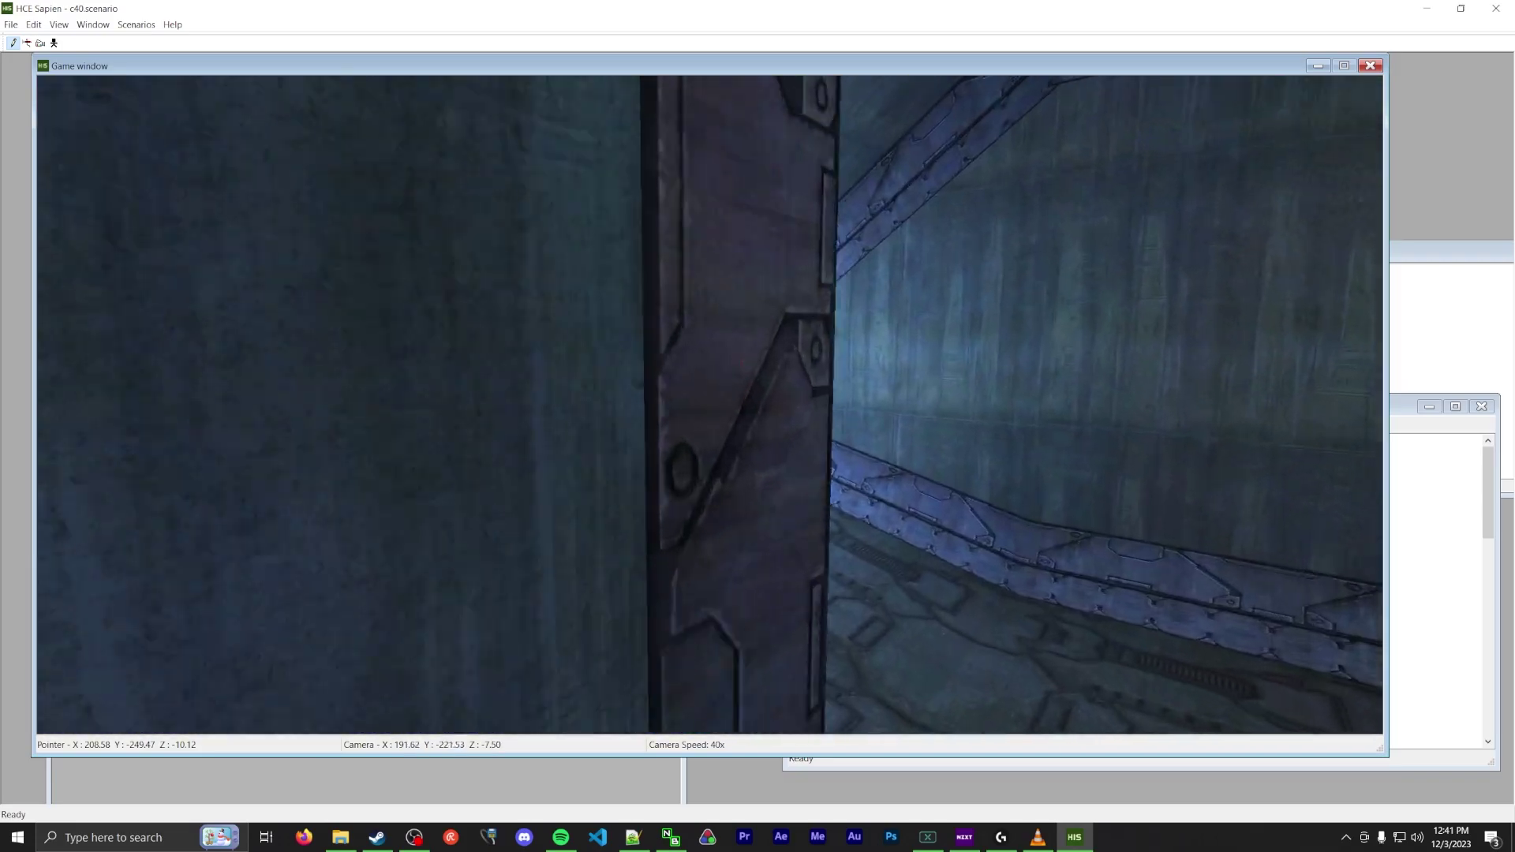
{"action": "key", "text": "w"}
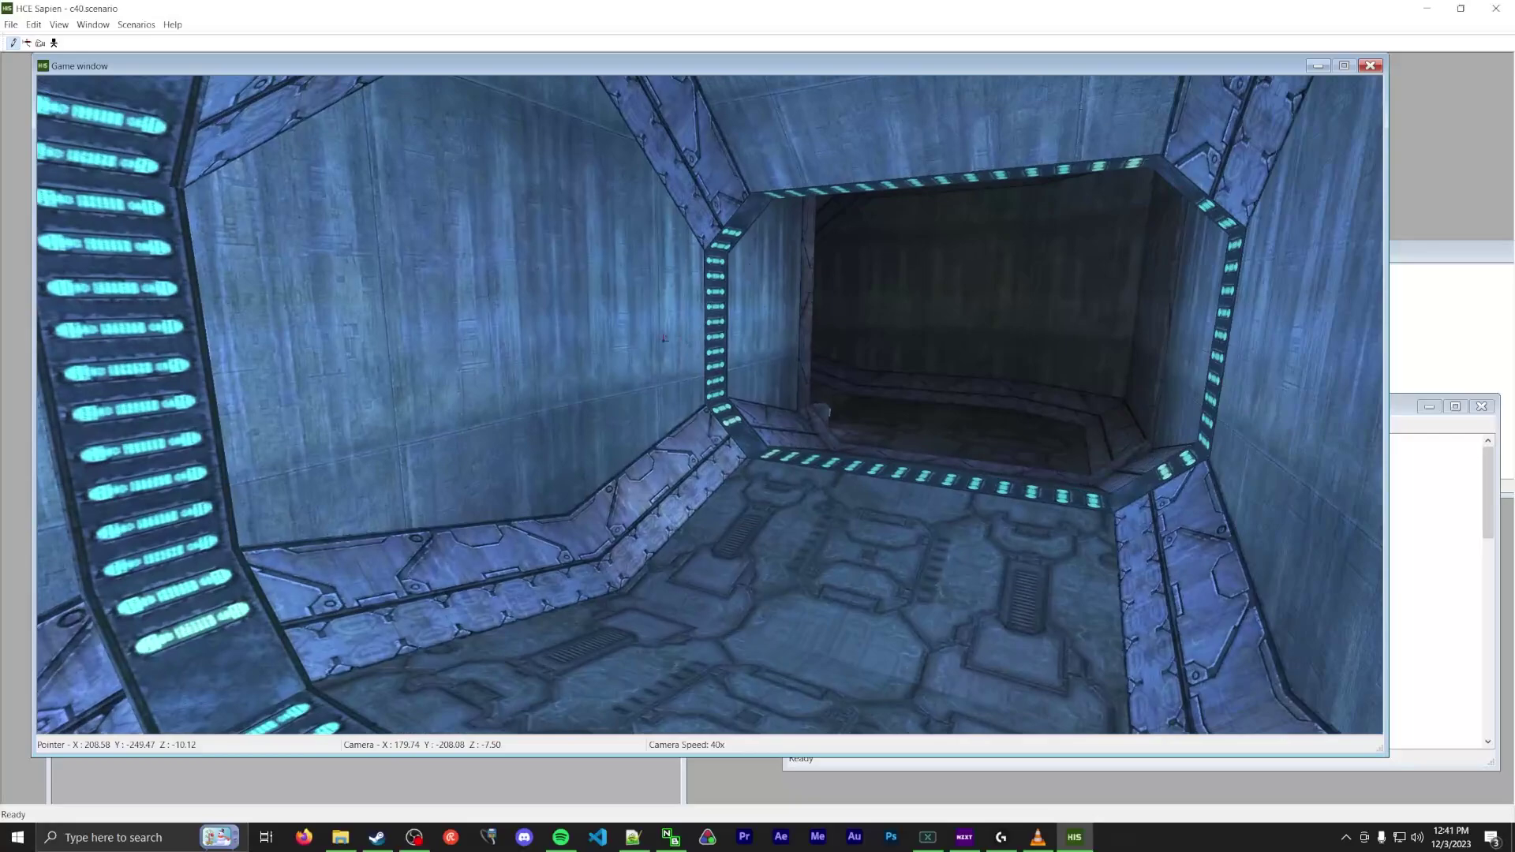
{"action": "key", "text": "w"}
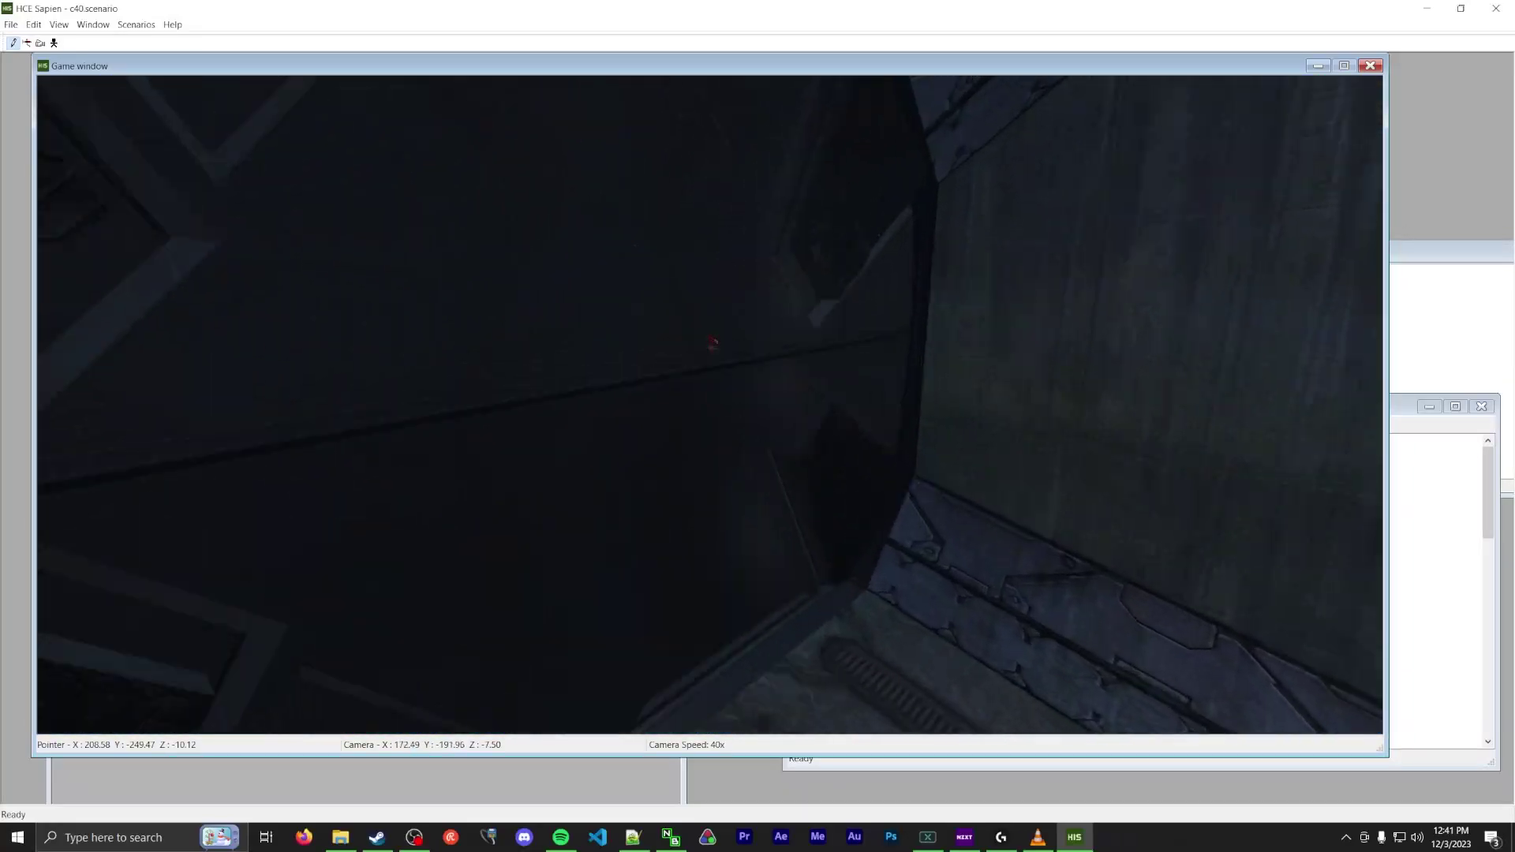
{"action": "key", "text": "w"}
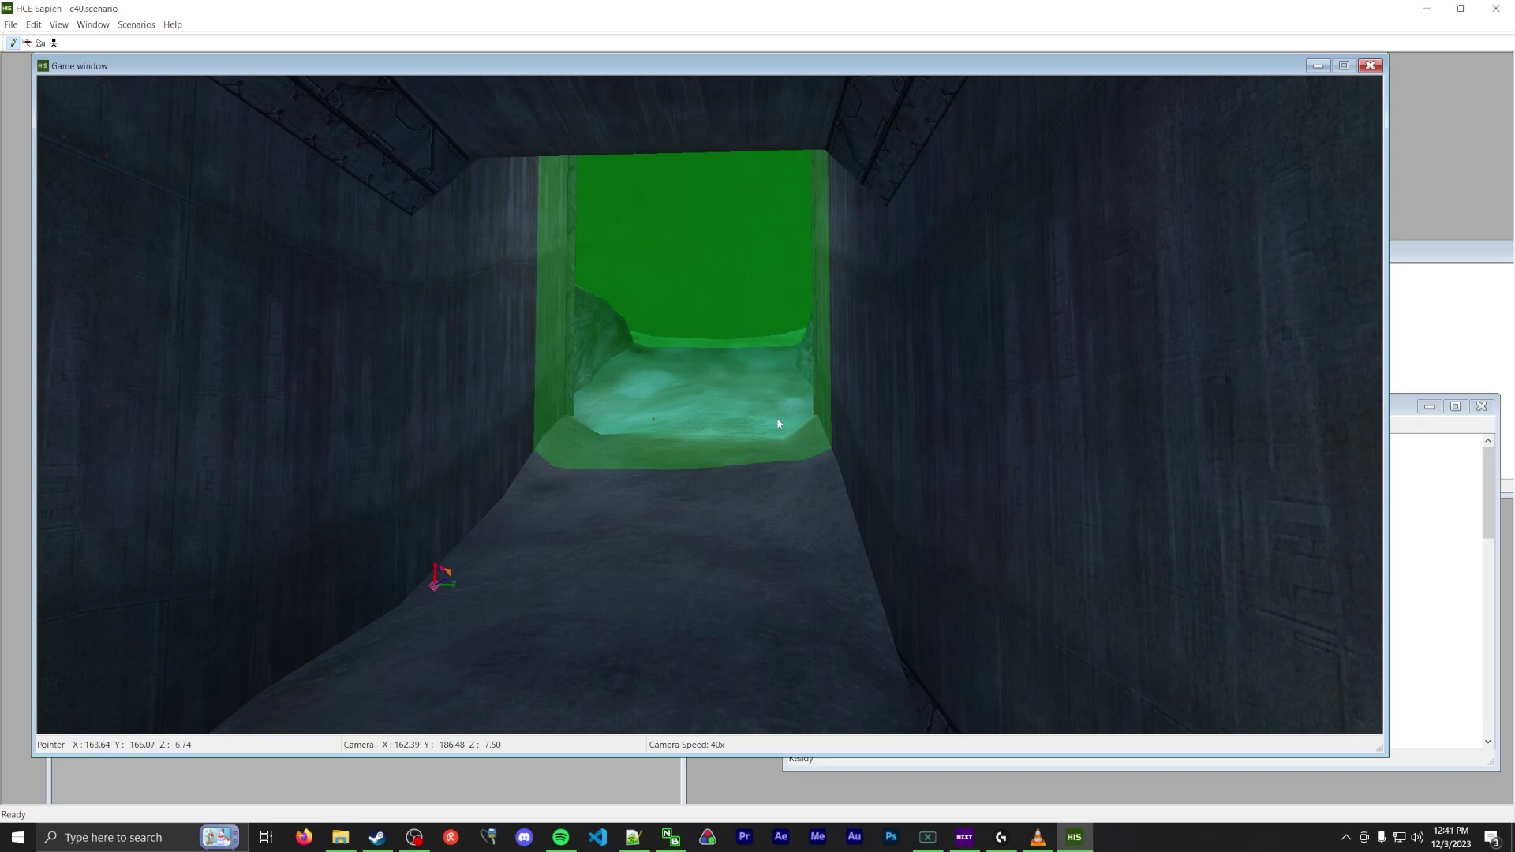
- Fly through the green doorway volume, down to the snow and up to the glowing cave arch
{"action": "key", "text": "w"}
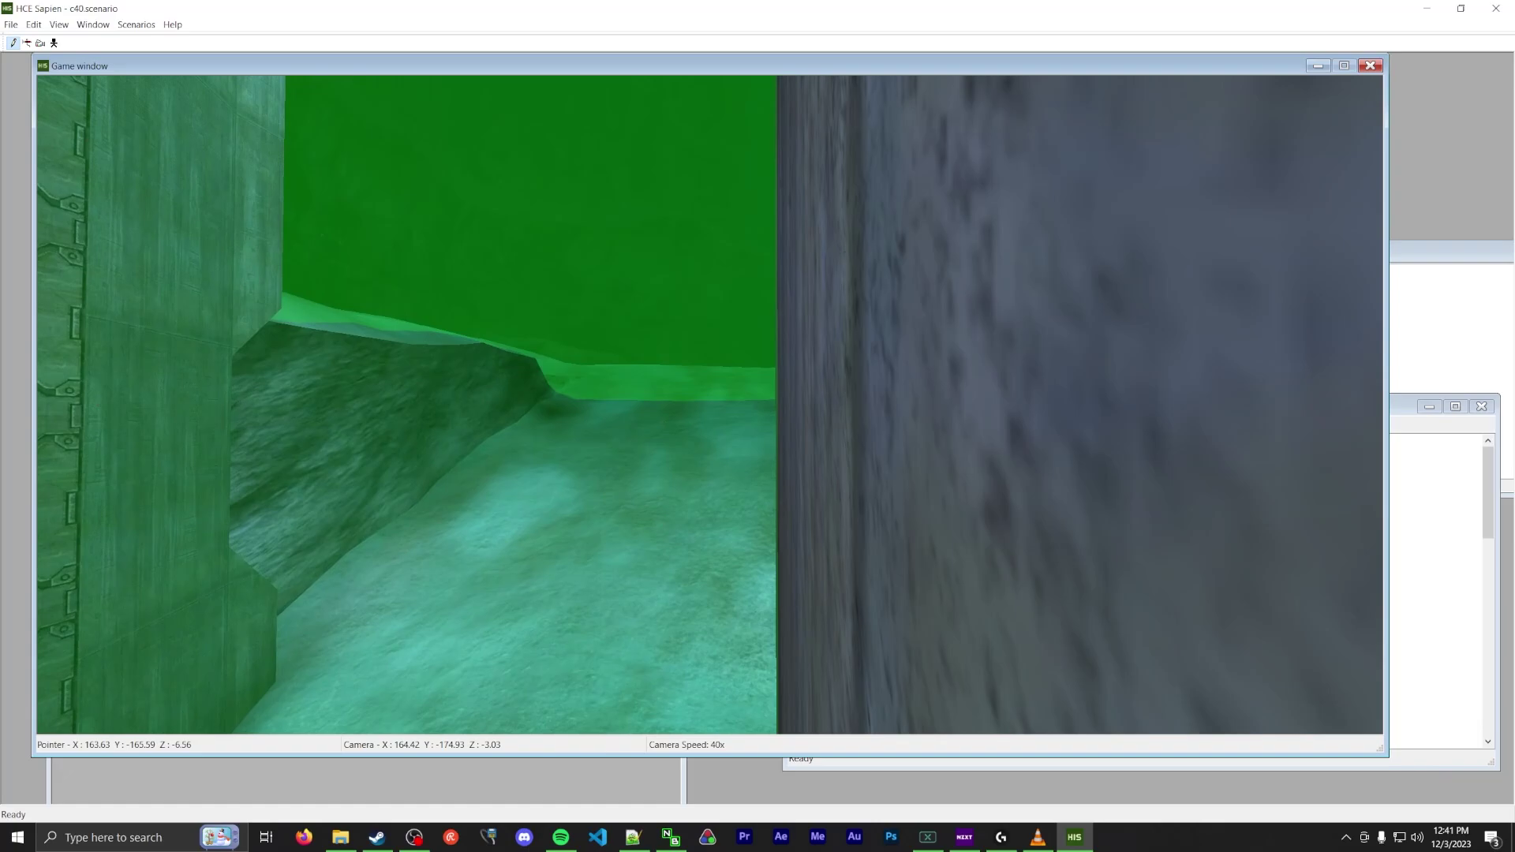
{"action": "key", "text": "w"}
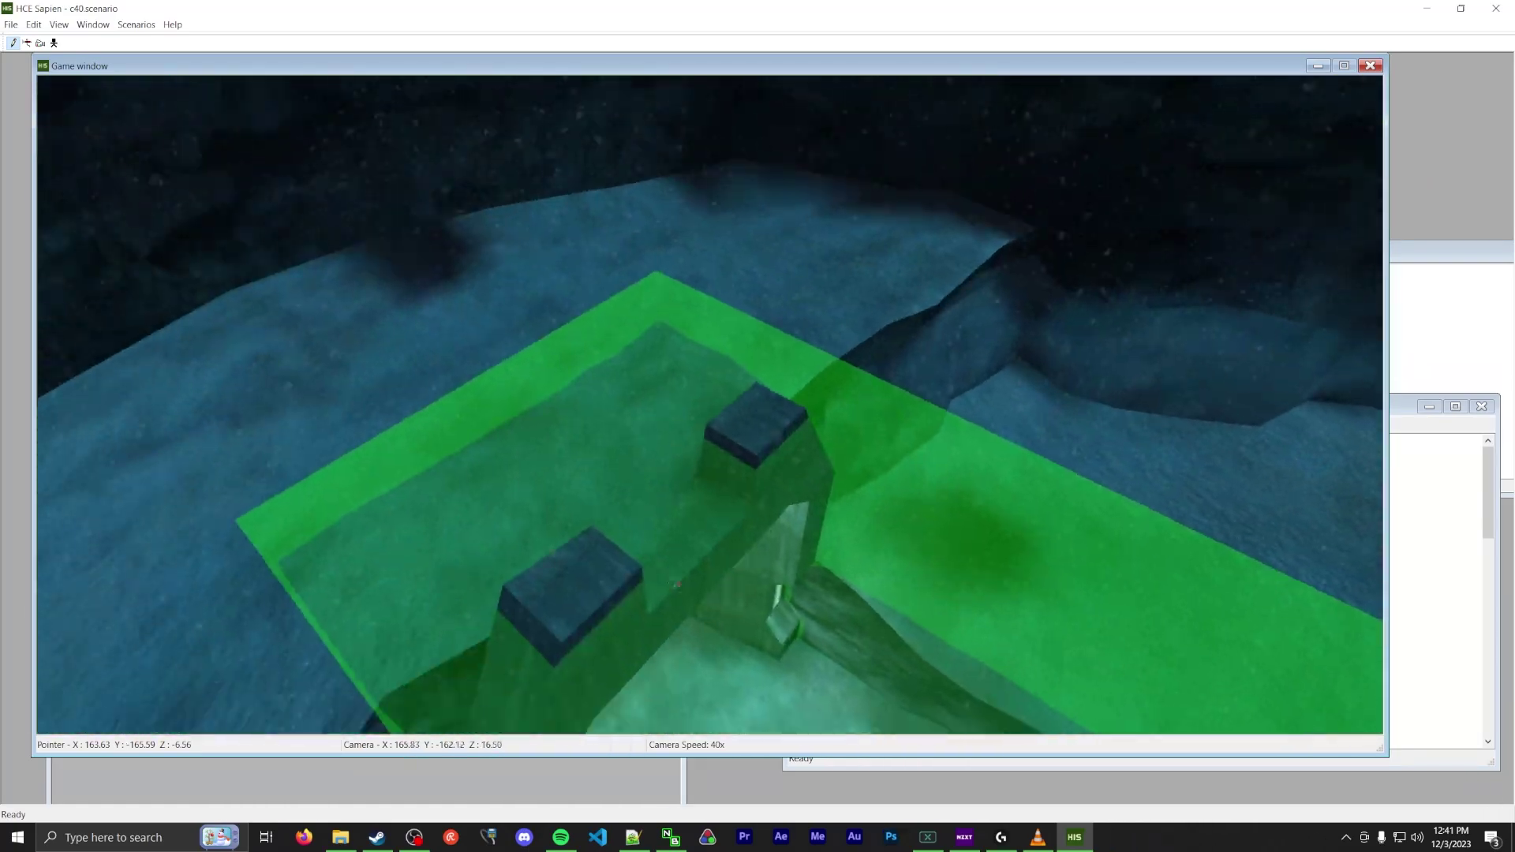
{"action": "key", "text": "w"}
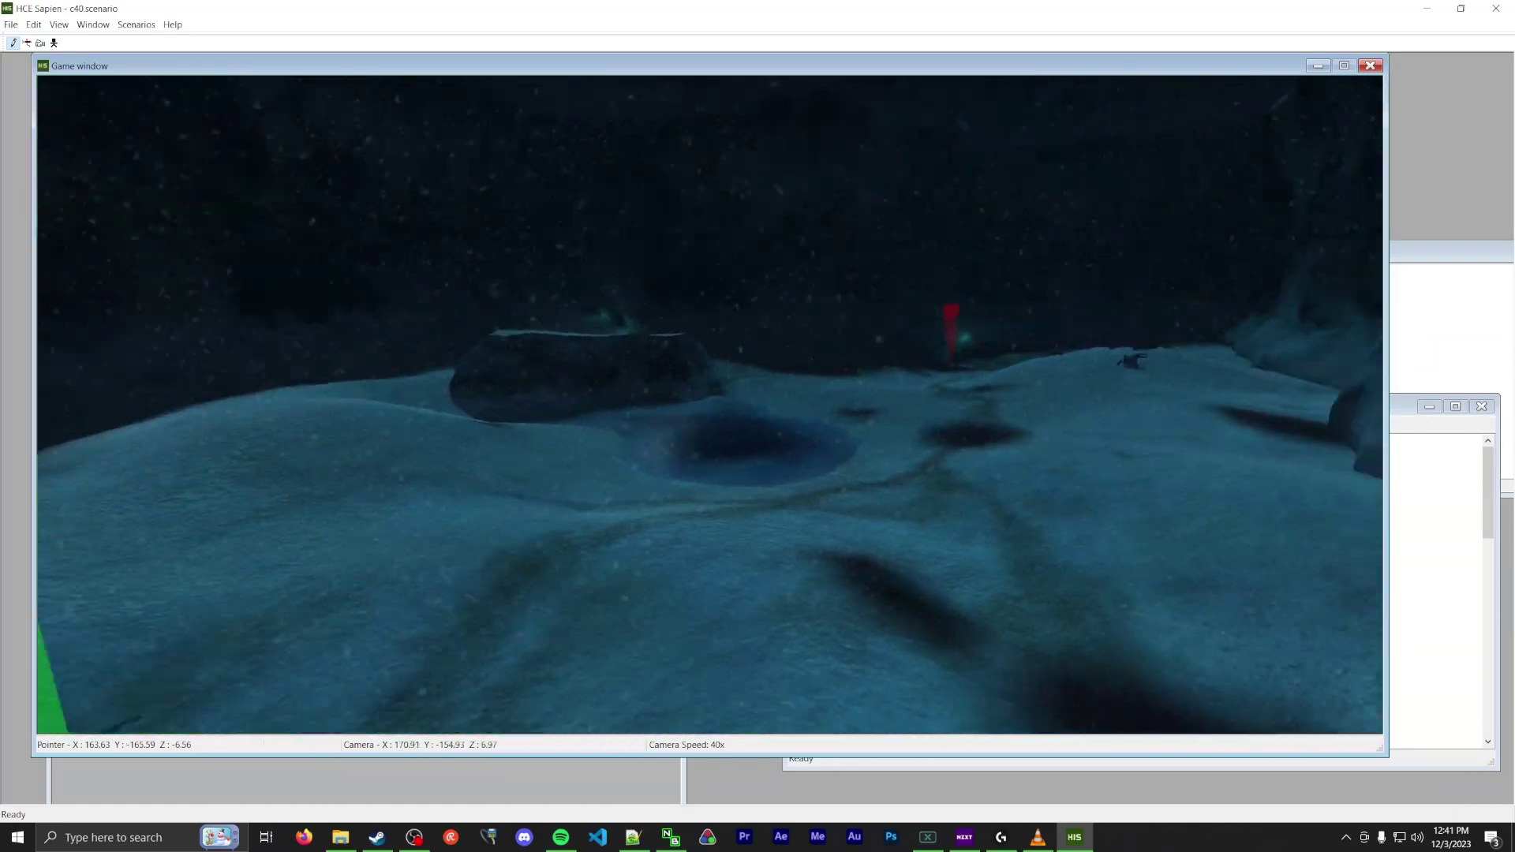
{"action": "key", "text": "w"}
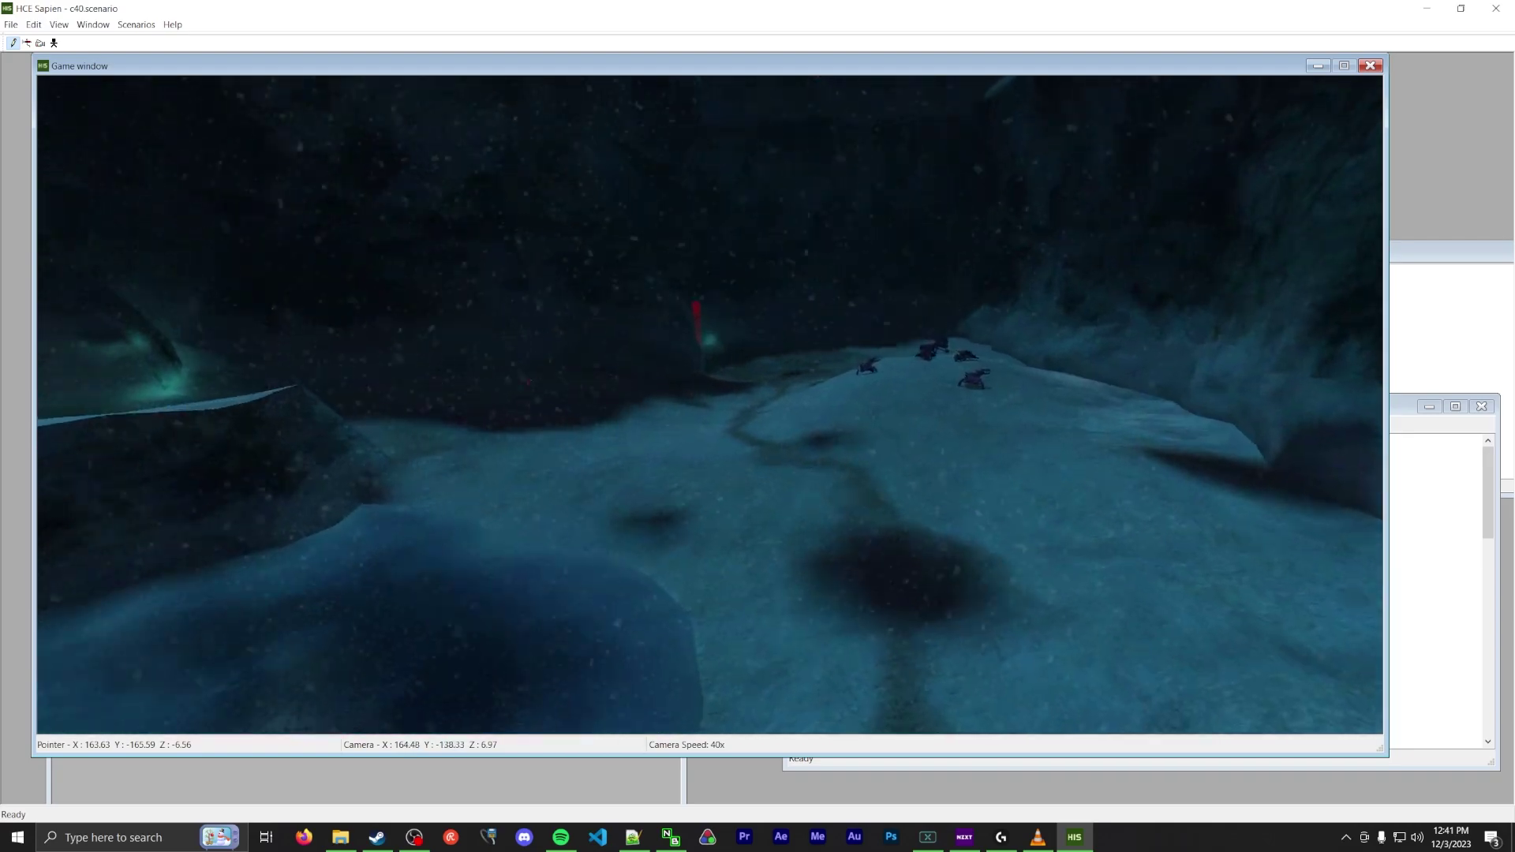
{"action": "right_click_drag", "start_coordinate": [710, 395], "coordinate": [710, 490]}
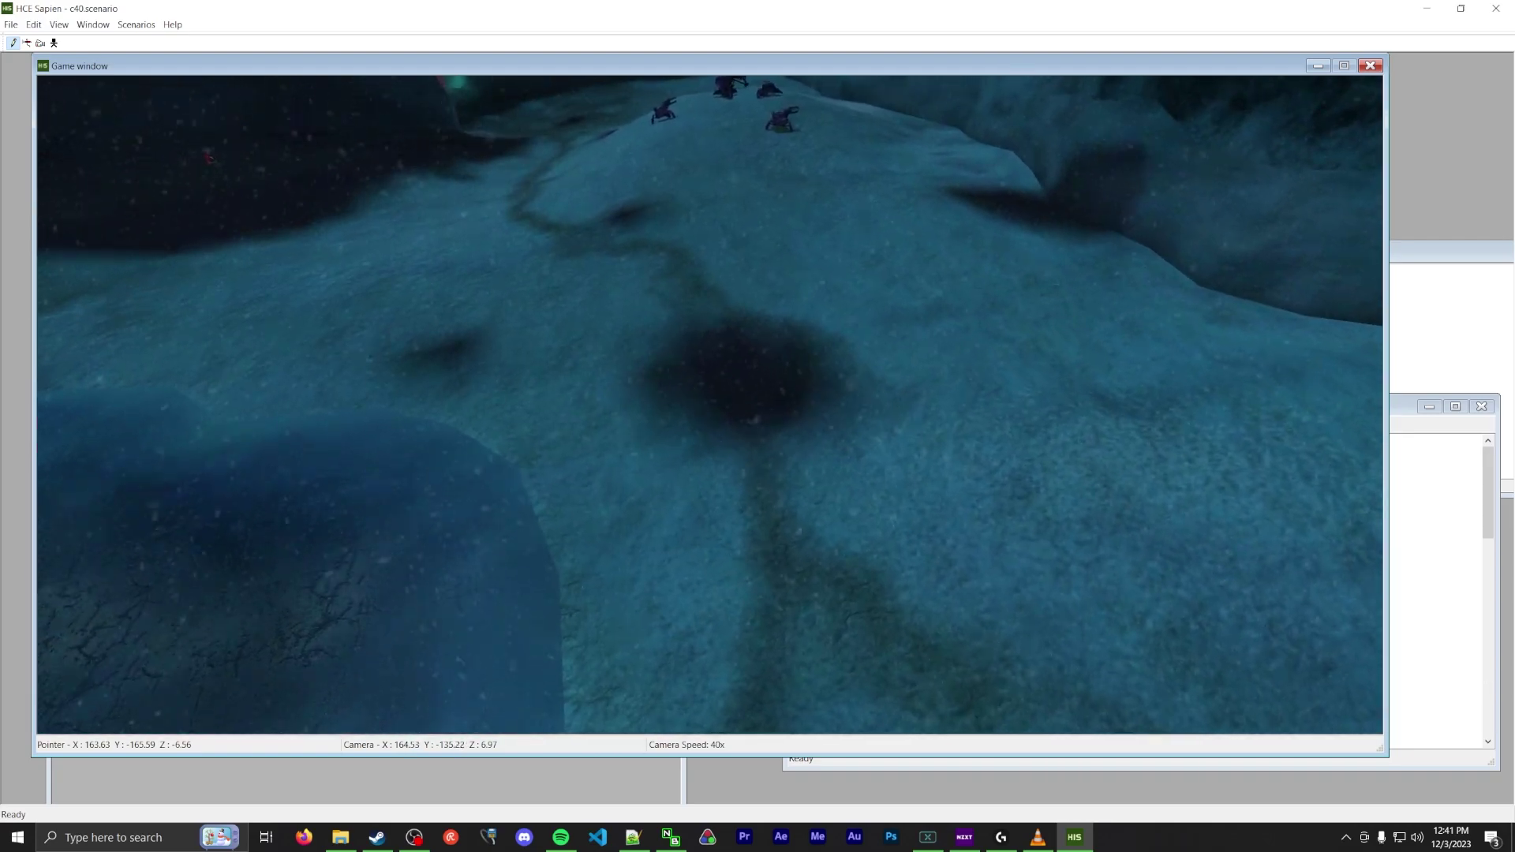
{"action": "key", "text": "w"}
{"action": "right_click_drag", "start_coordinate": [710, 395], "coordinate": [623, 324]}
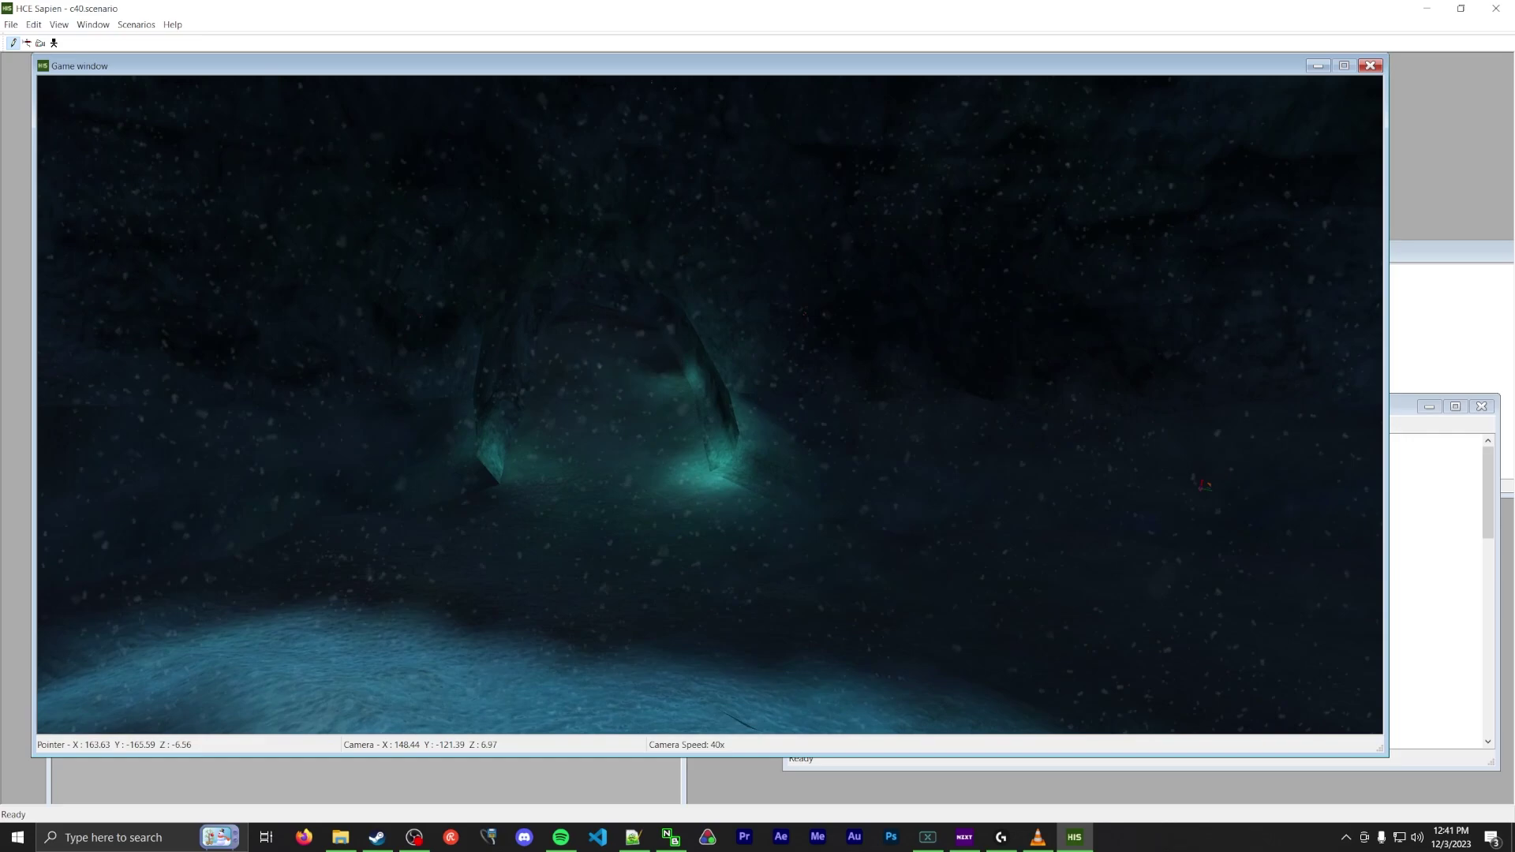
{"action": "key", "text": "w"}
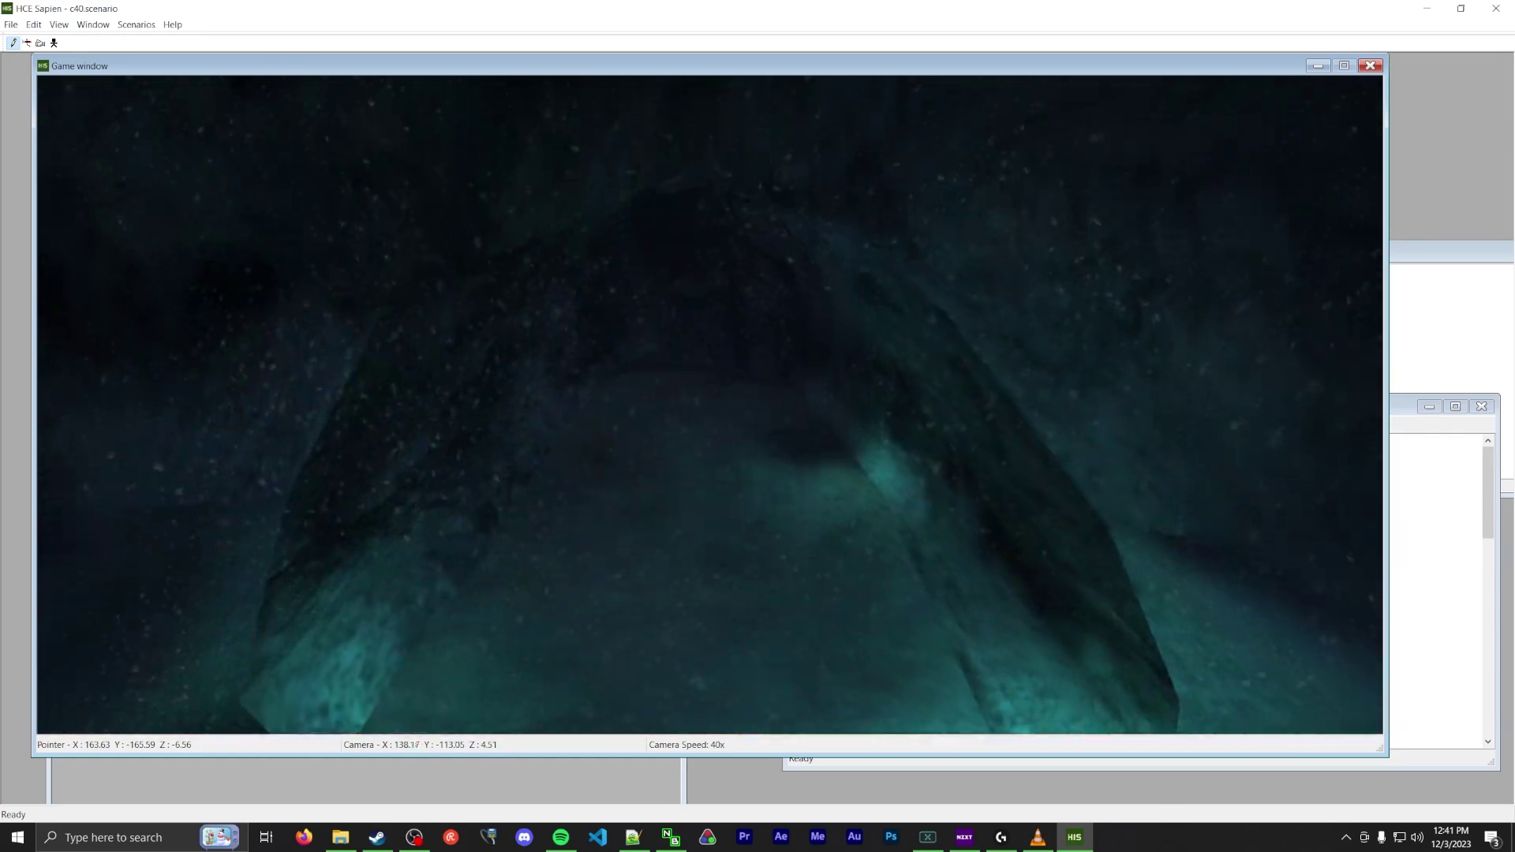
- Cross the snowfield past the Covenant units and turn to face the red trigger volume
{"action": "right_click_drag", "start_coordinate": [711, 395], "coordinate": [908, 371]}
{"action": "key", "text": "w"}
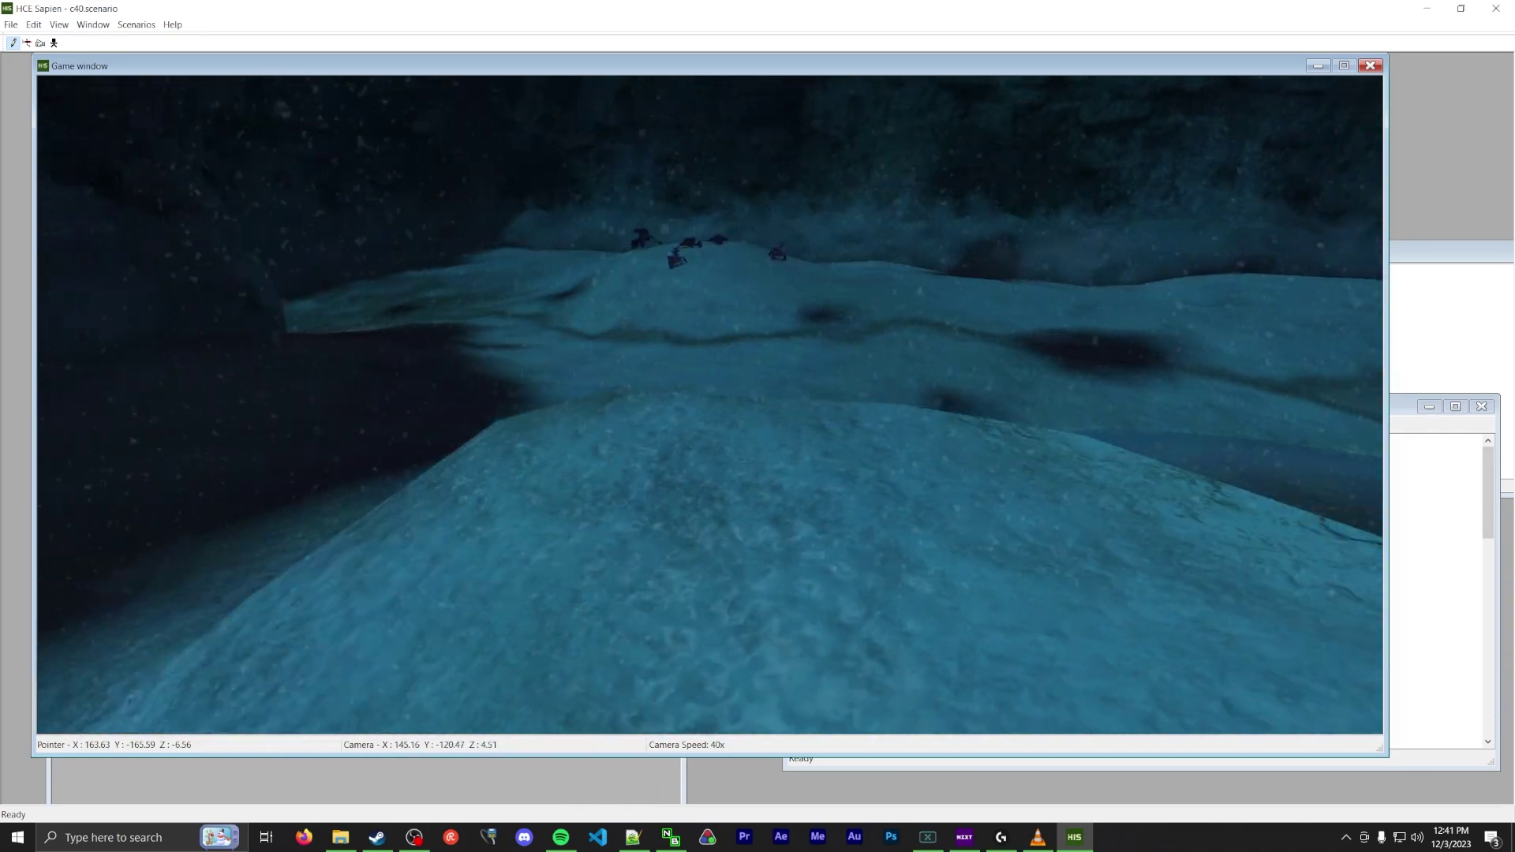
{"action": "key", "text": "w"}
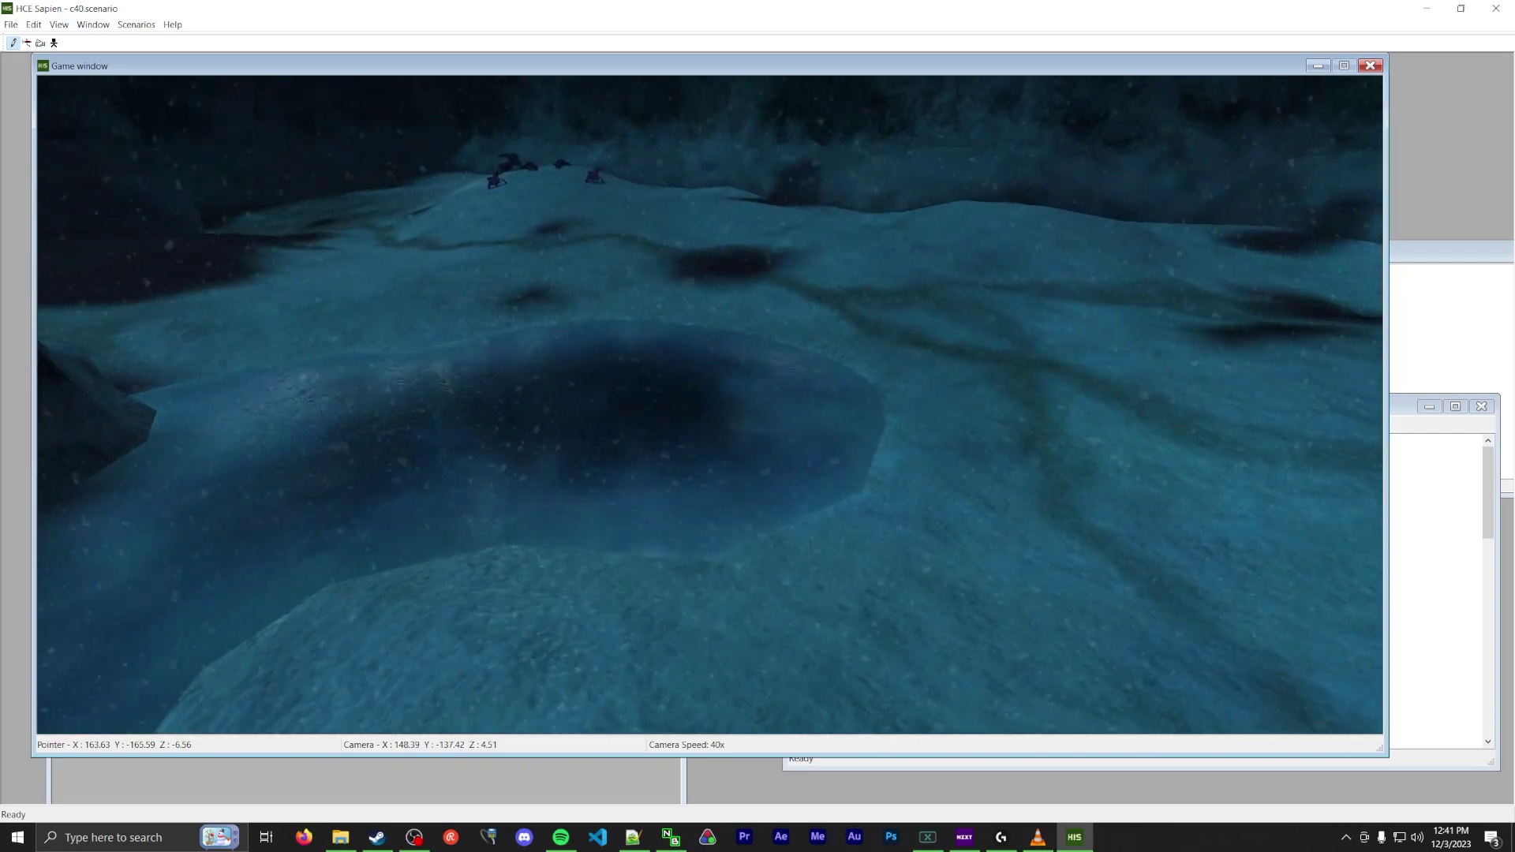
{"action": "key", "text": "w"}
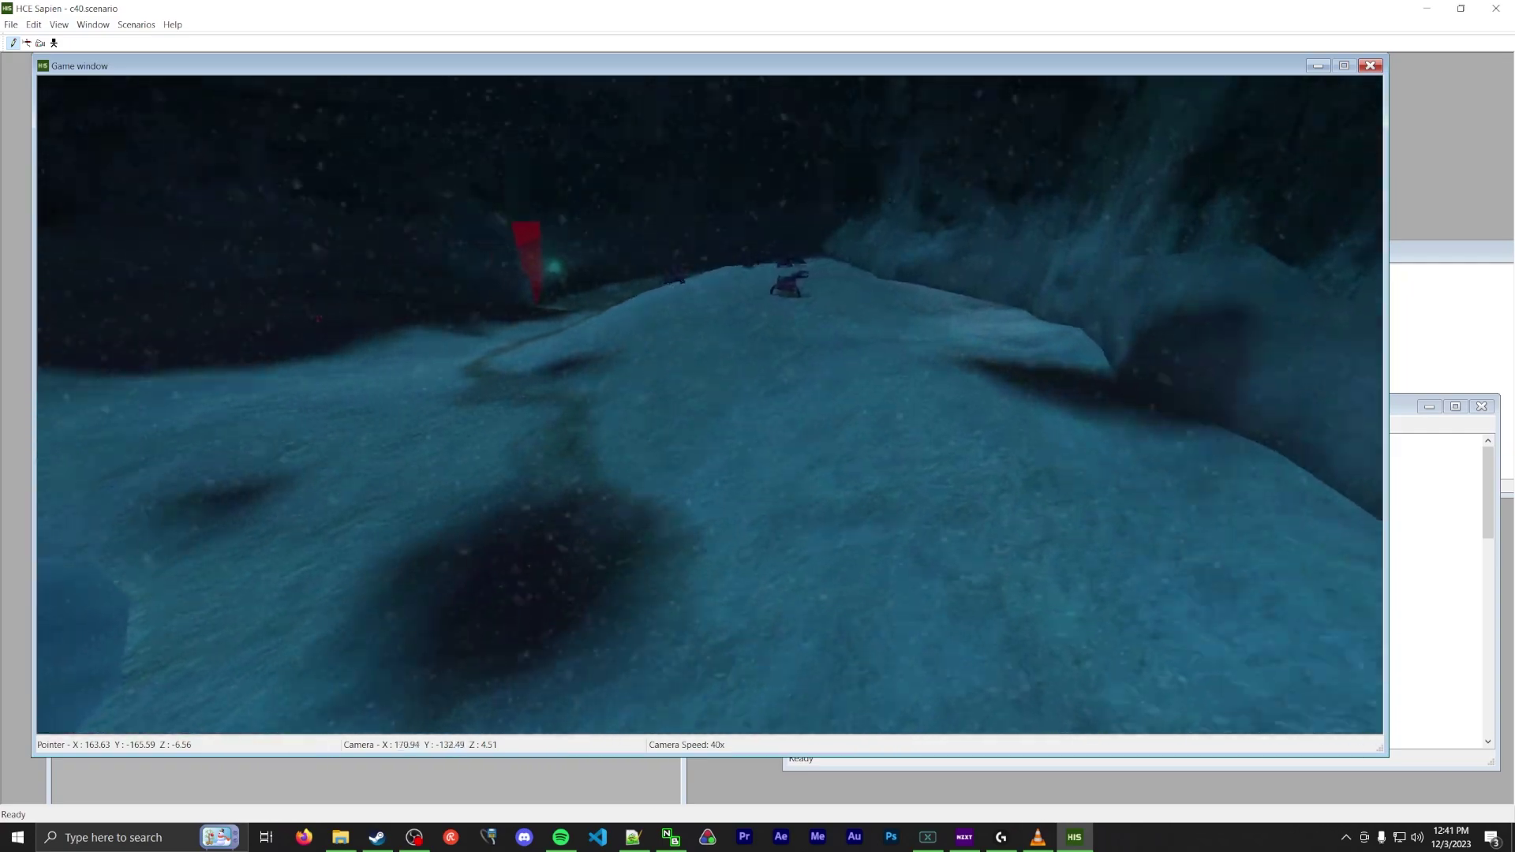
{"action": "key", "text": "w"}
{"action": "right_click_drag", "start_coordinate": [711, 394], "coordinate": [411, 395]}
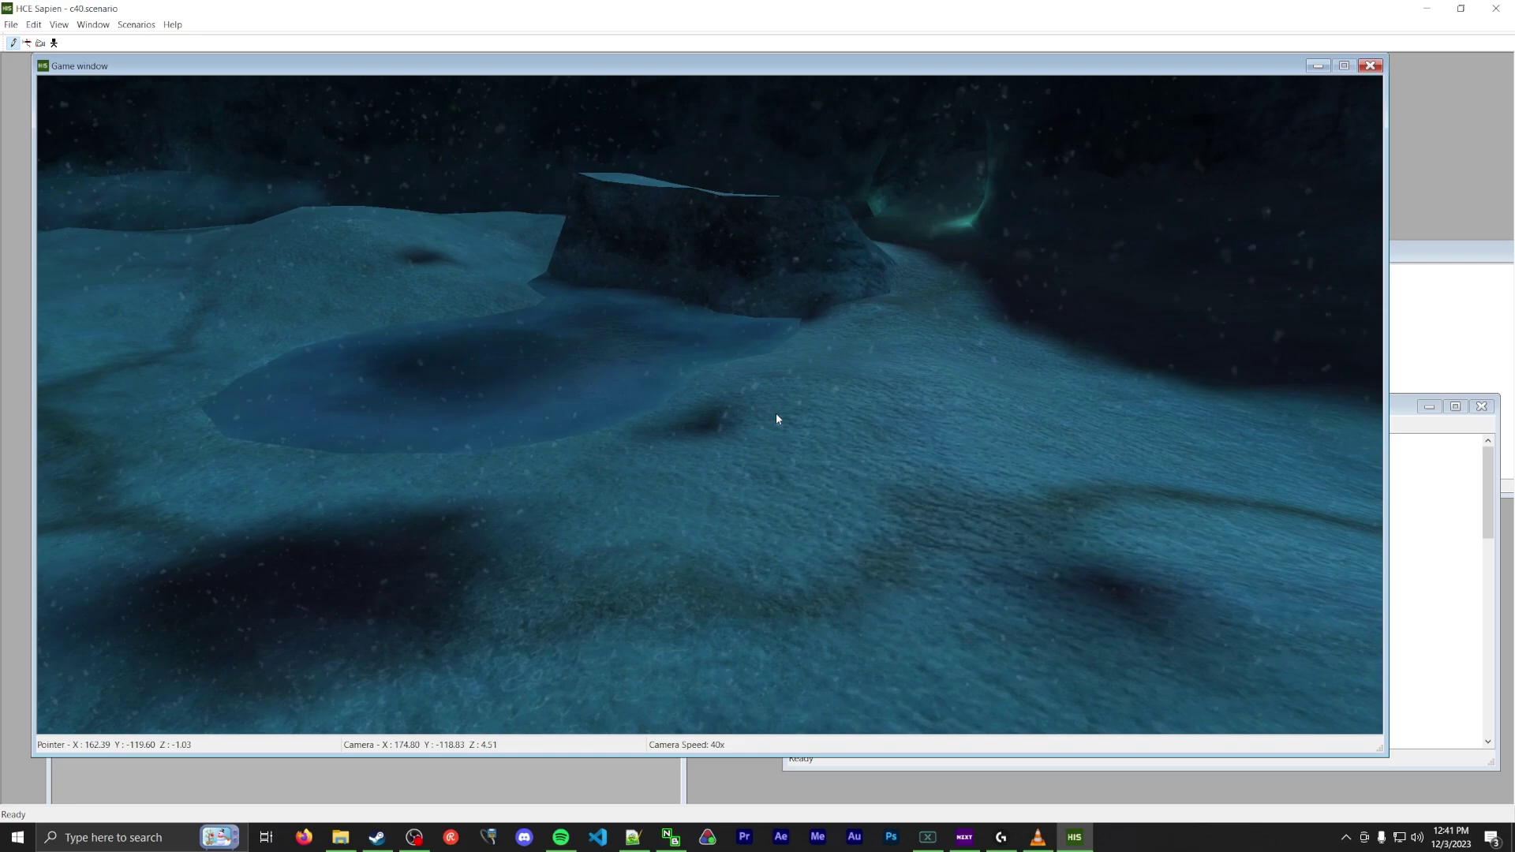
{"action": "key", "text": "w"}
{"action": "right_click_drag", "start_coordinate": [778, 414], "coordinate": [1121, 418]}
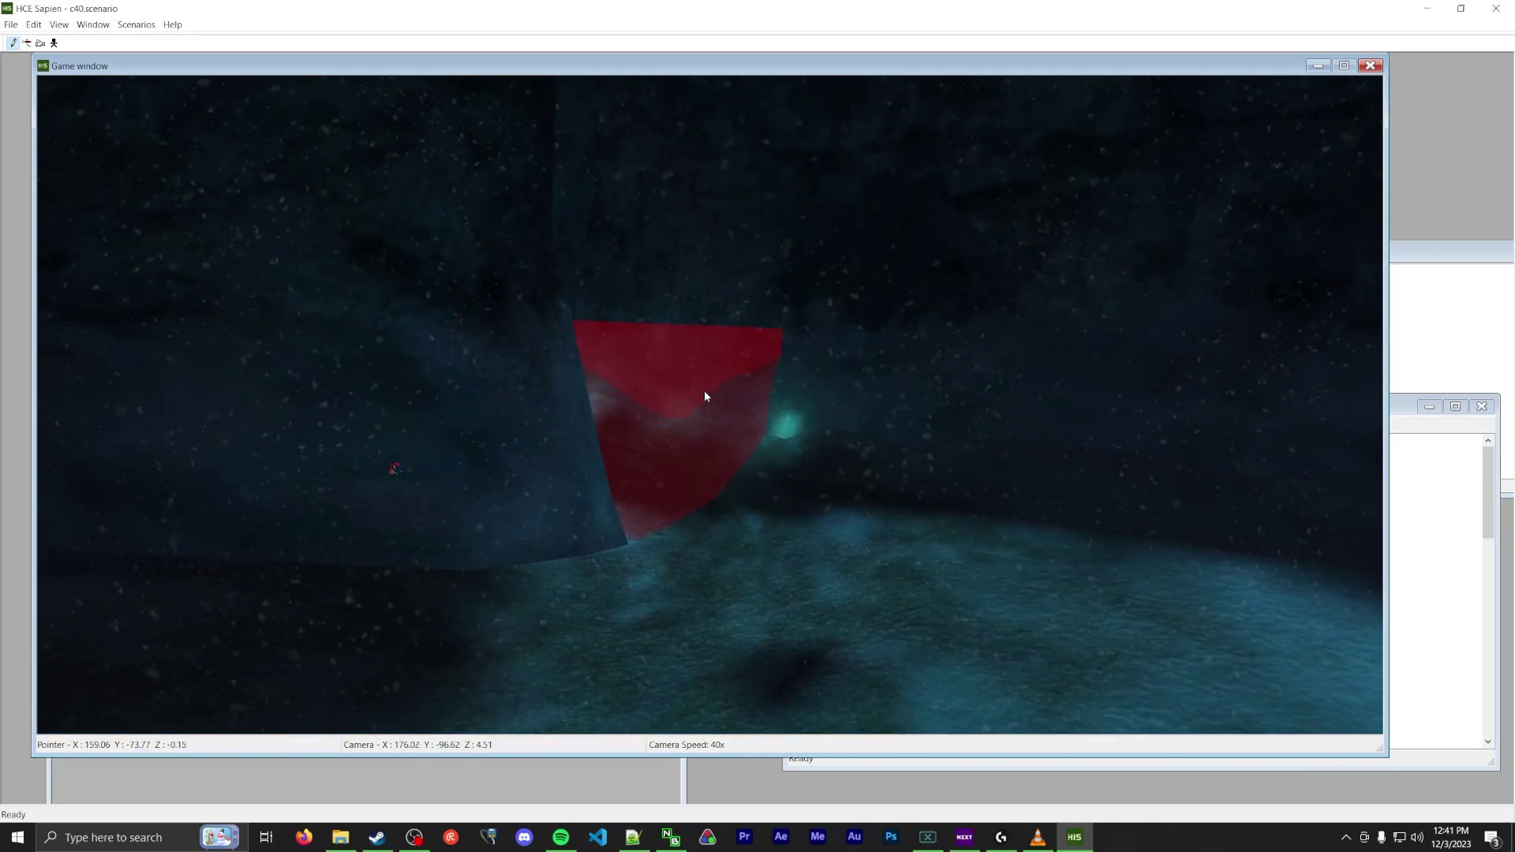
- Fly through the next green trigger volume and turn from the rock wall toward the snowy terrain
{"action": "key", "text": "w"}
{"action": "right_click_drag", "start_coordinate": [710, 395], "coordinate": [505, 331]}
{"action": "key", "text": "w"}
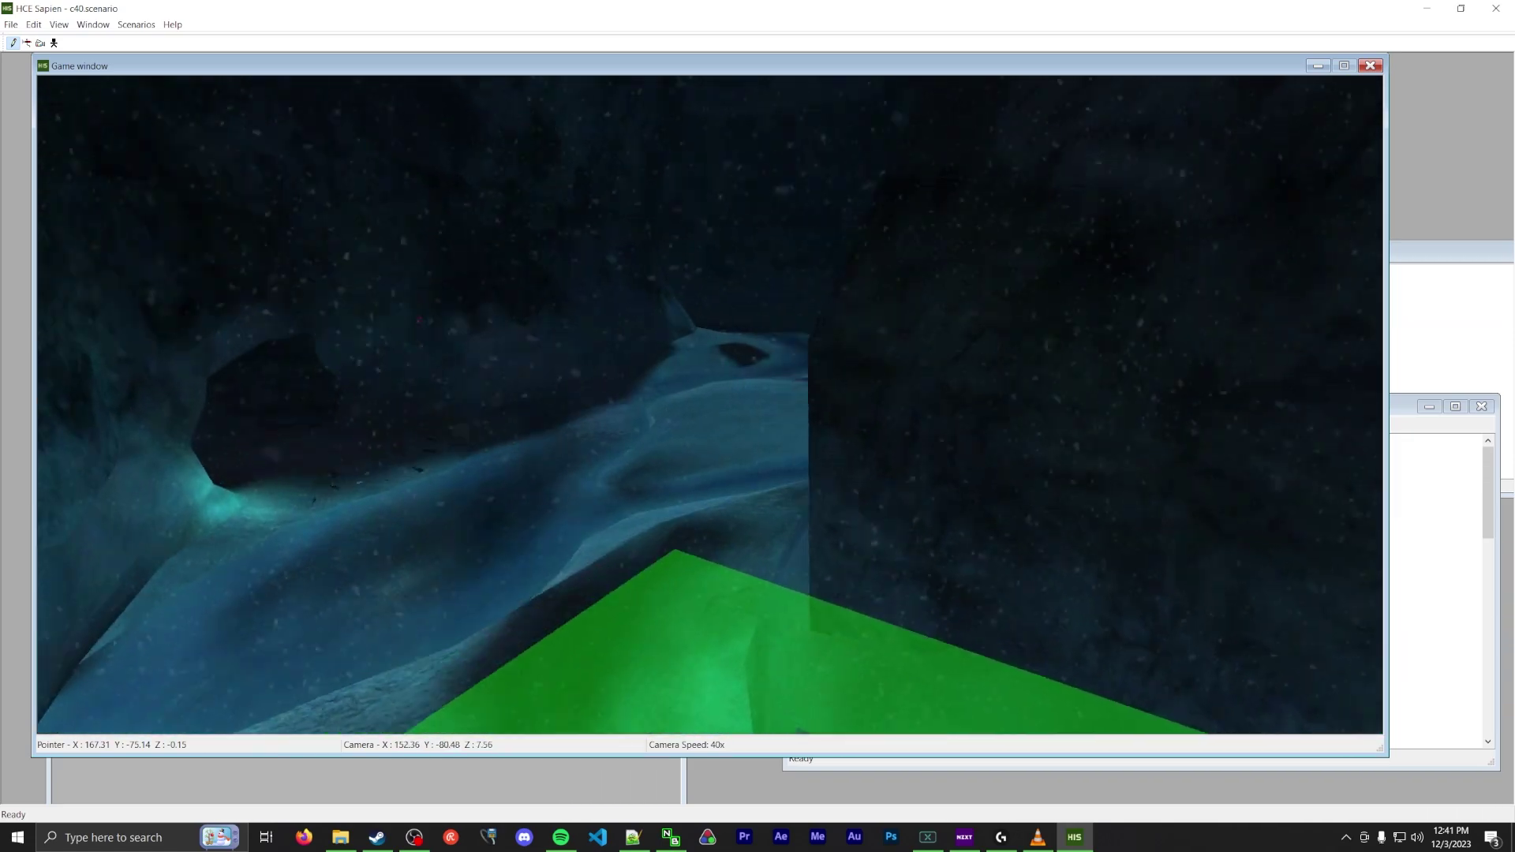
{"action": "key", "text": "w"}
{"action": "right_click_drag", "start_coordinate": [710, 395], "coordinate": [703, 442]}
{"action": "key", "text": "w"}
{"action": "key", "text": "w"}
{"action": "key", "text": "w"}
{"action": "key", "text": "w"}
{"action": "key", "text": "w"}
{"action": "key", "text": "w"}
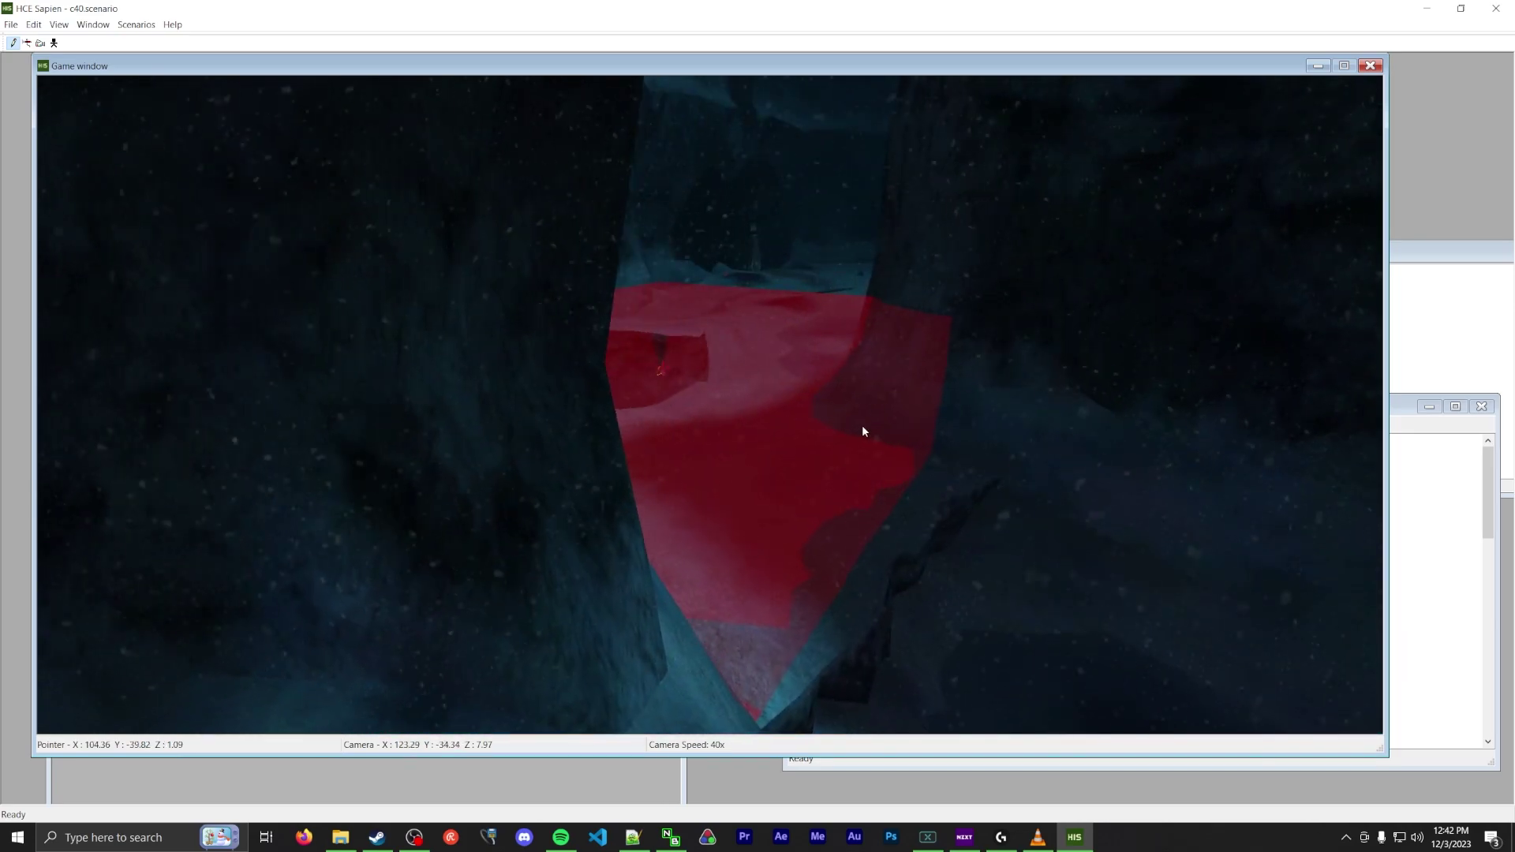
- Back out above the triggered volume, raise camera speed and climb high over the cave ridge
{"action": "key", "text": "s"}
{"action": "right_click_drag", "start_coordinate": [863, 431], "coordinate": [738, 327]}
{"action": "key", "text": "w"}
{"action": "scroll", "coordinate": [789, 394], "scroll_direction": "up", "scroll_amount": 2}
{"action": "key", "text": "w"}
{"action": "key", "text": "w"}
{"action": "key", "text": "w"}
{"action": "key", "text": "w"}
{"action": "key", "text": "w"}
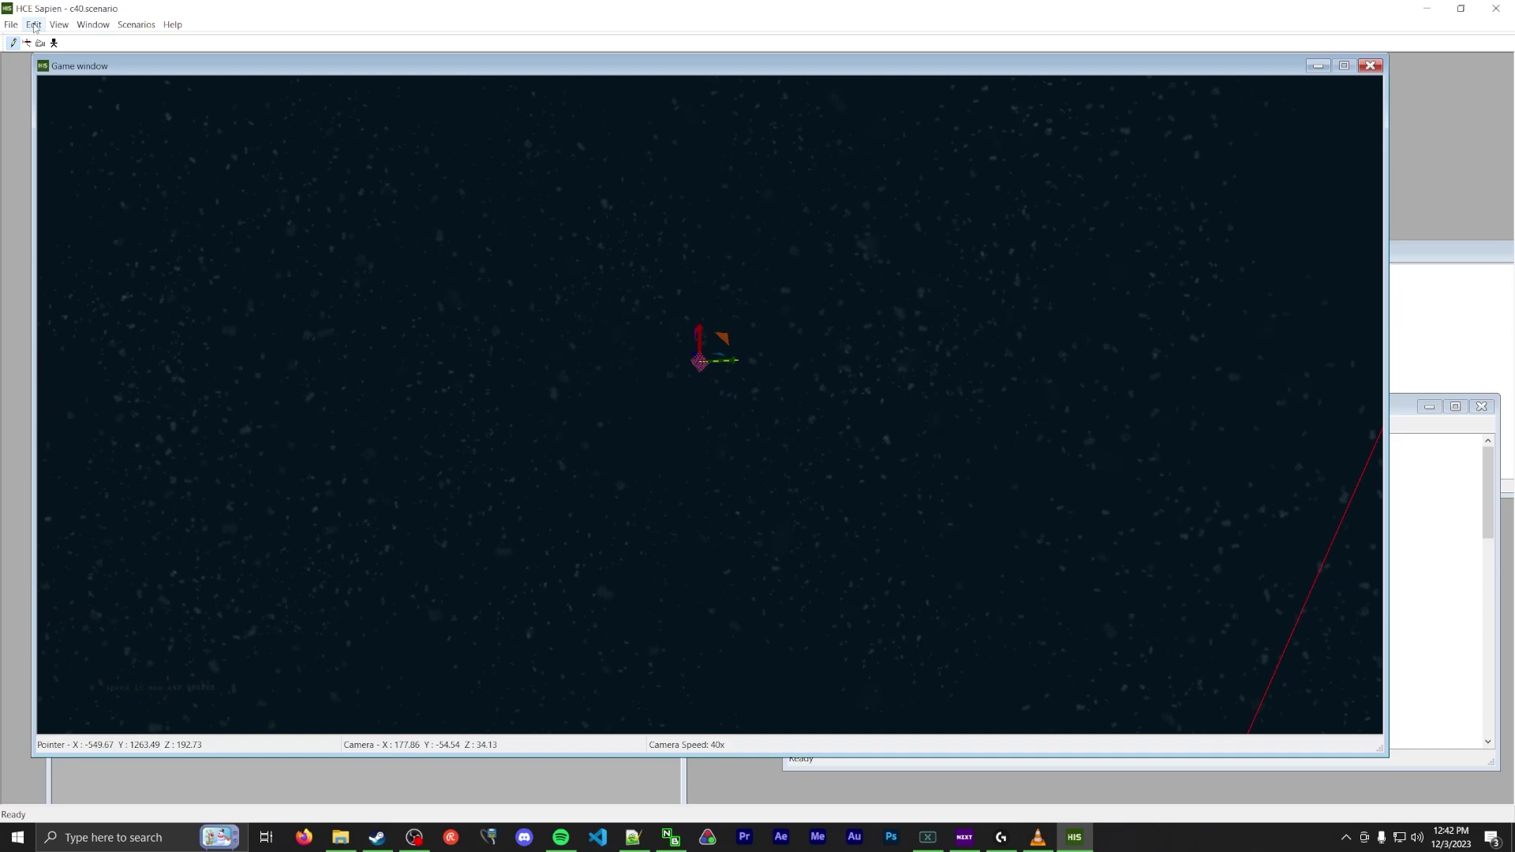
- Switch the loaded structure BSP to c40_a3
{"action": "left_click", "coordinate": [55, 40]}
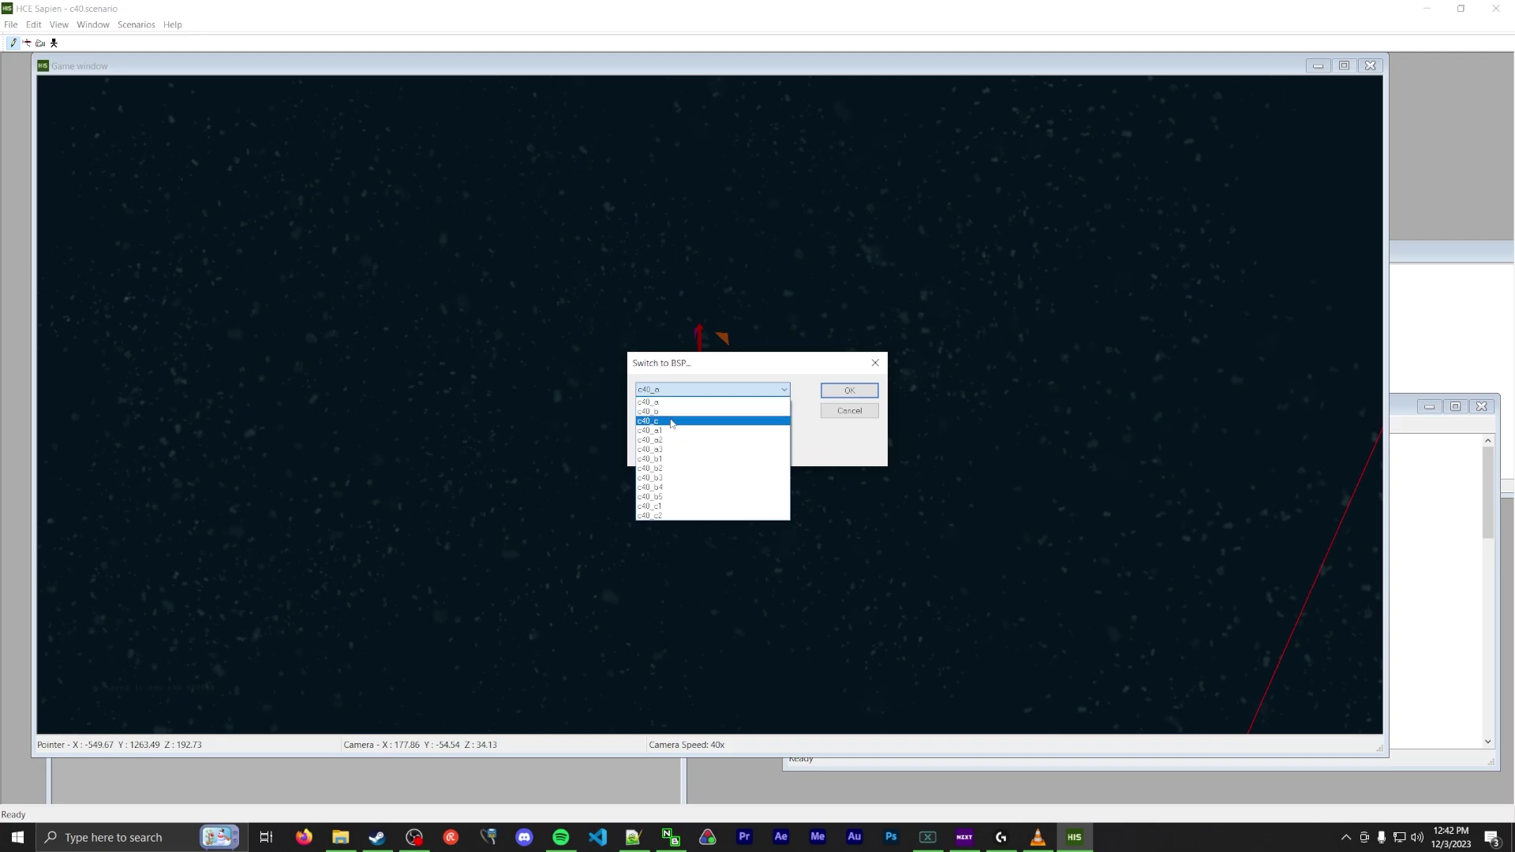
{"action": "left_click", "coordinate": [839, 393]}
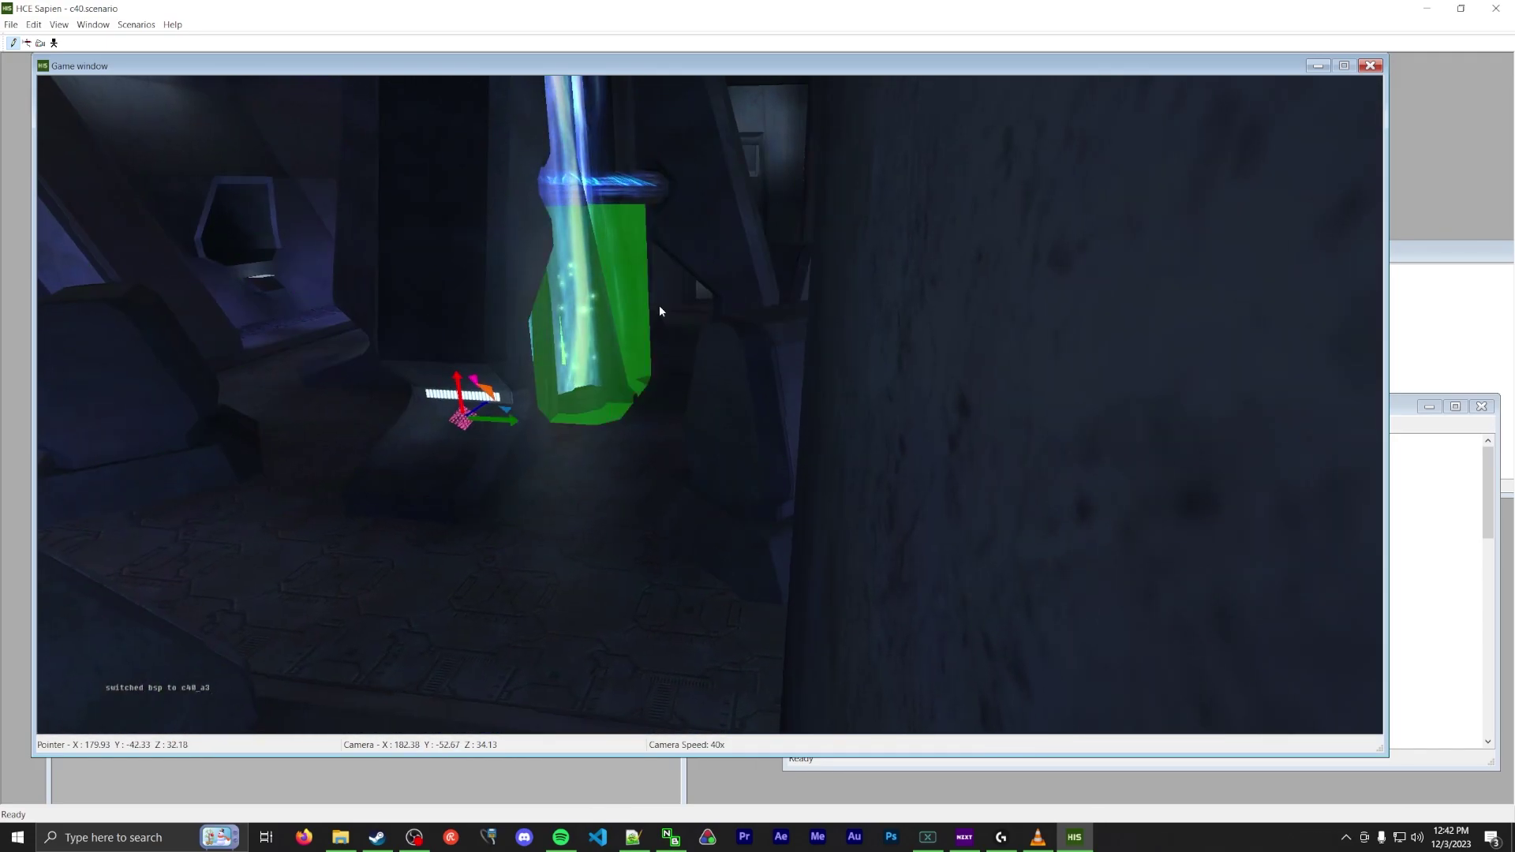
- Fly up to the pulse generator's green trigger volume, pull back, then close in around it
{"action": "key", "text": "w"}
{"action": "right_click_drag", "start_coordinate": [660, 305], "coordinate": [660, 305]}
{"action": "key", "text": "w"}
{"action": "key", "text": "s"}
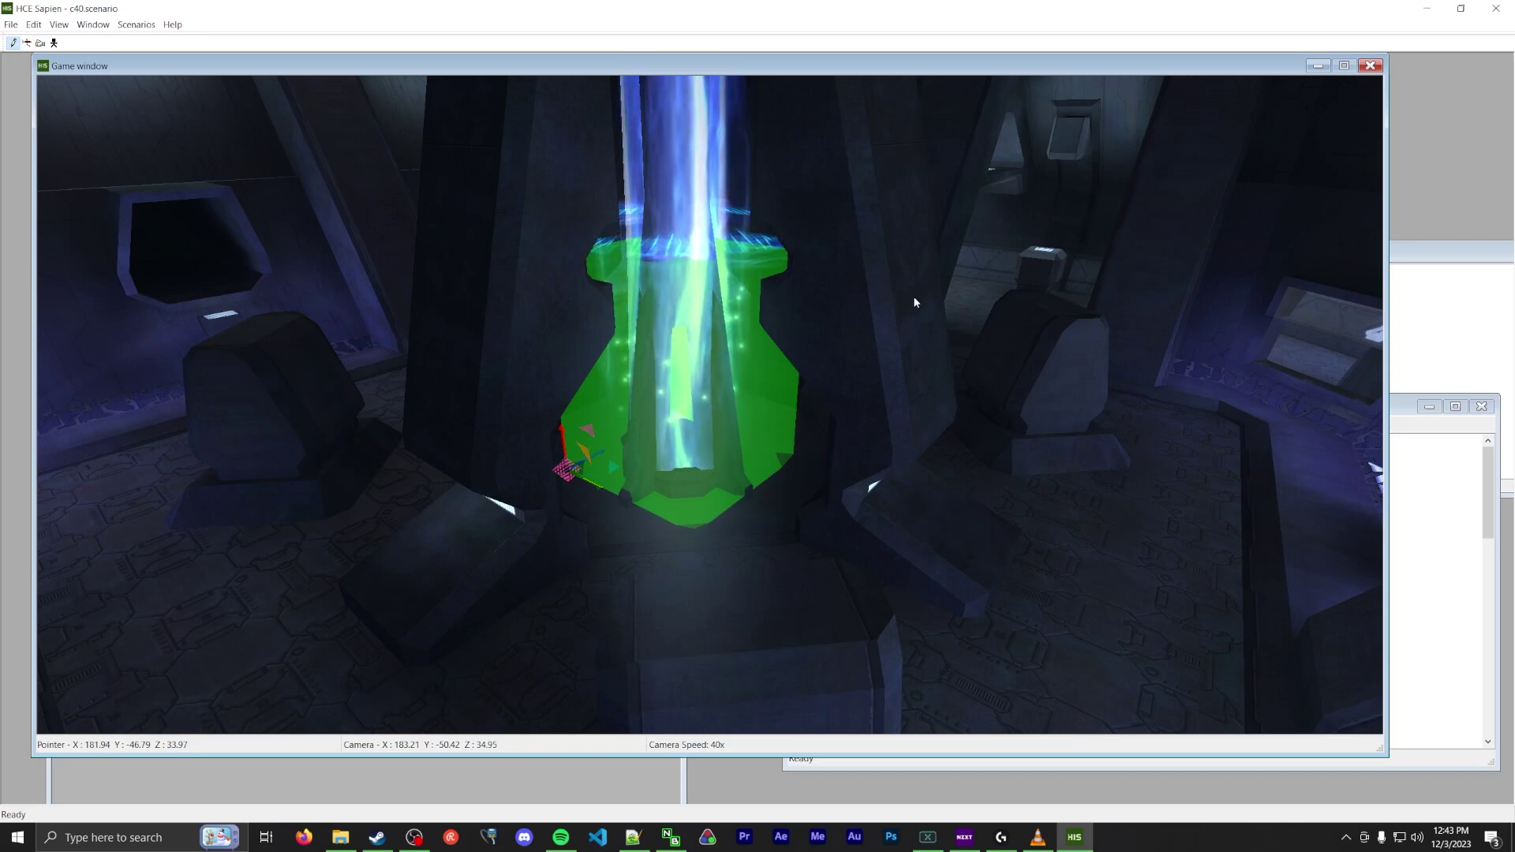
{"action": "key", "text": "w"}
{"action": "mouse_move", "coordinate": [915, 303]}
{"action": "middle_mouse_down"}
{"action": "mouse_move", "coordinate": [884, 303]}
{"action": "mouse_move", "coordinate": [931, 300]}
{"action": "mouse_move", "coordinate": [868, 303]}
{"action": "mouse_move", "coordinate": [913, 302]}
{"action": "middle_mouse_up"}
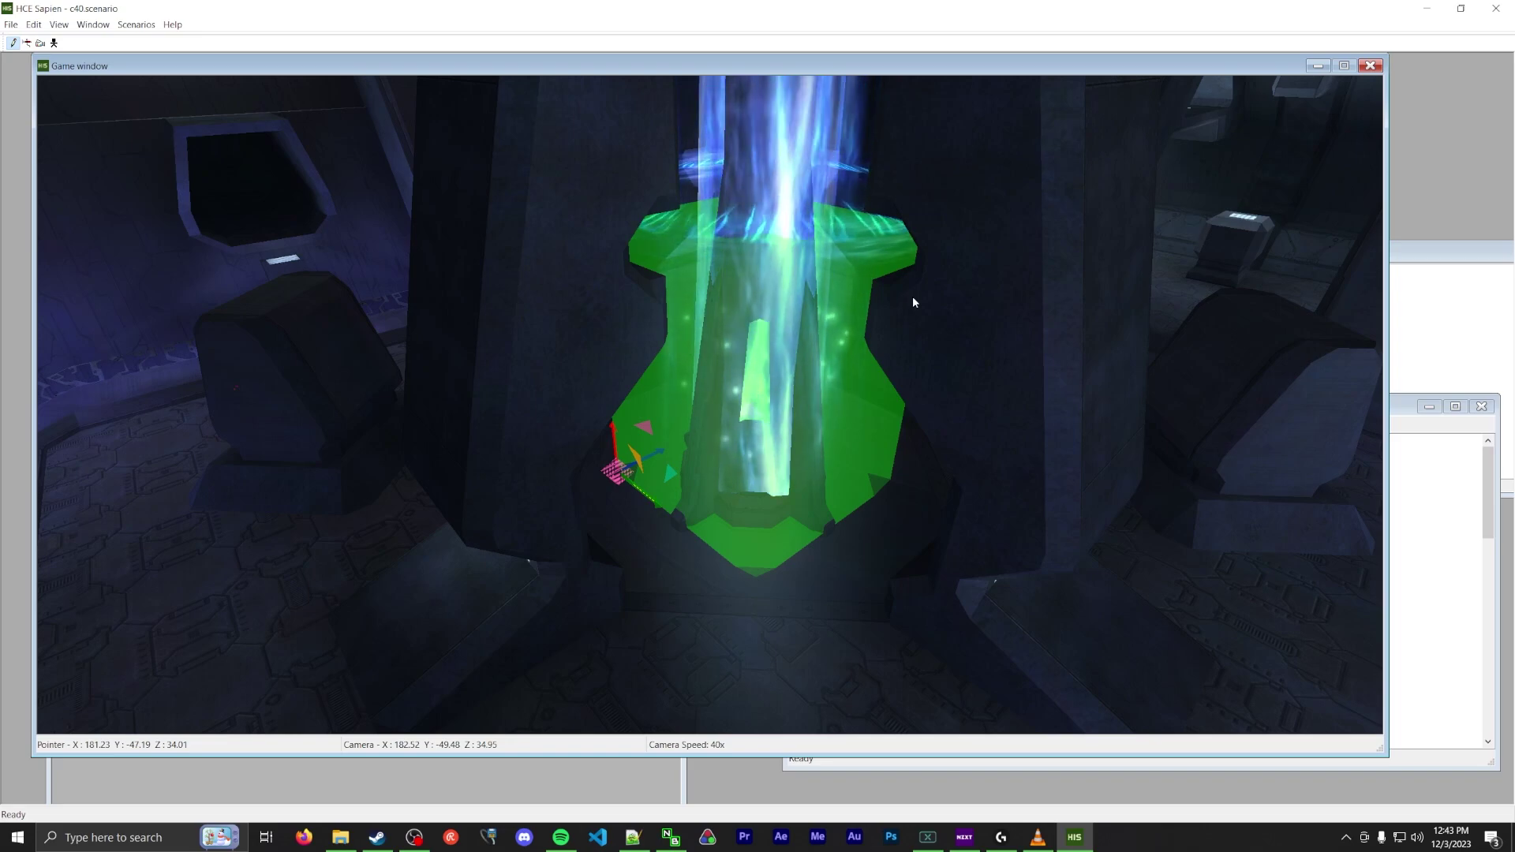
{"action": "middle_click_drag", "start_coordinate": [940, 295], "coordinate": [1050, 451]}
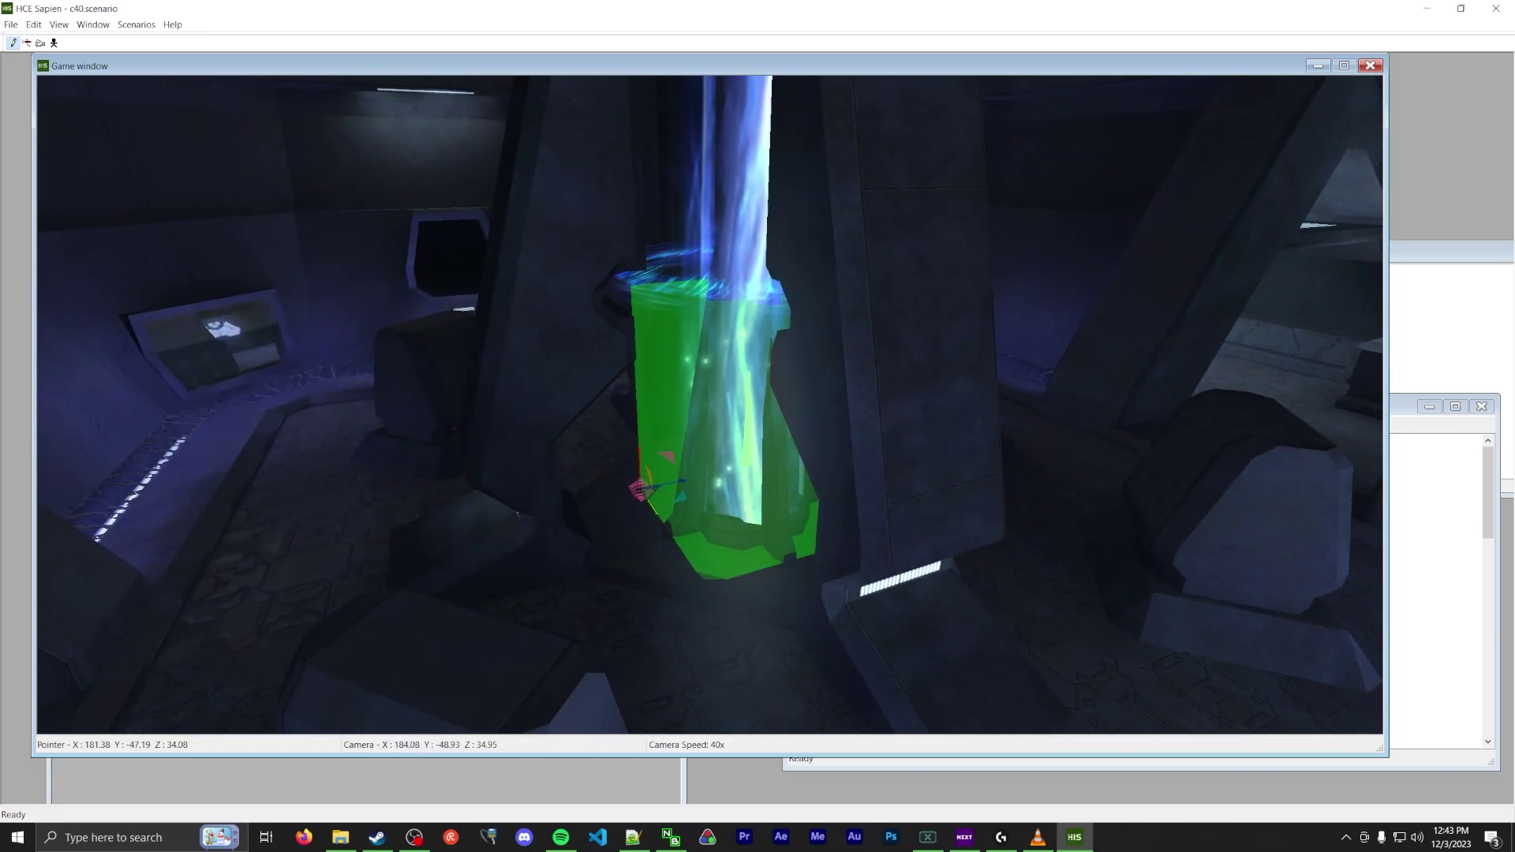
- Strafe around the pulse generator's green volume until it faces the camera head-on
{"action": "key", "text": "w"}
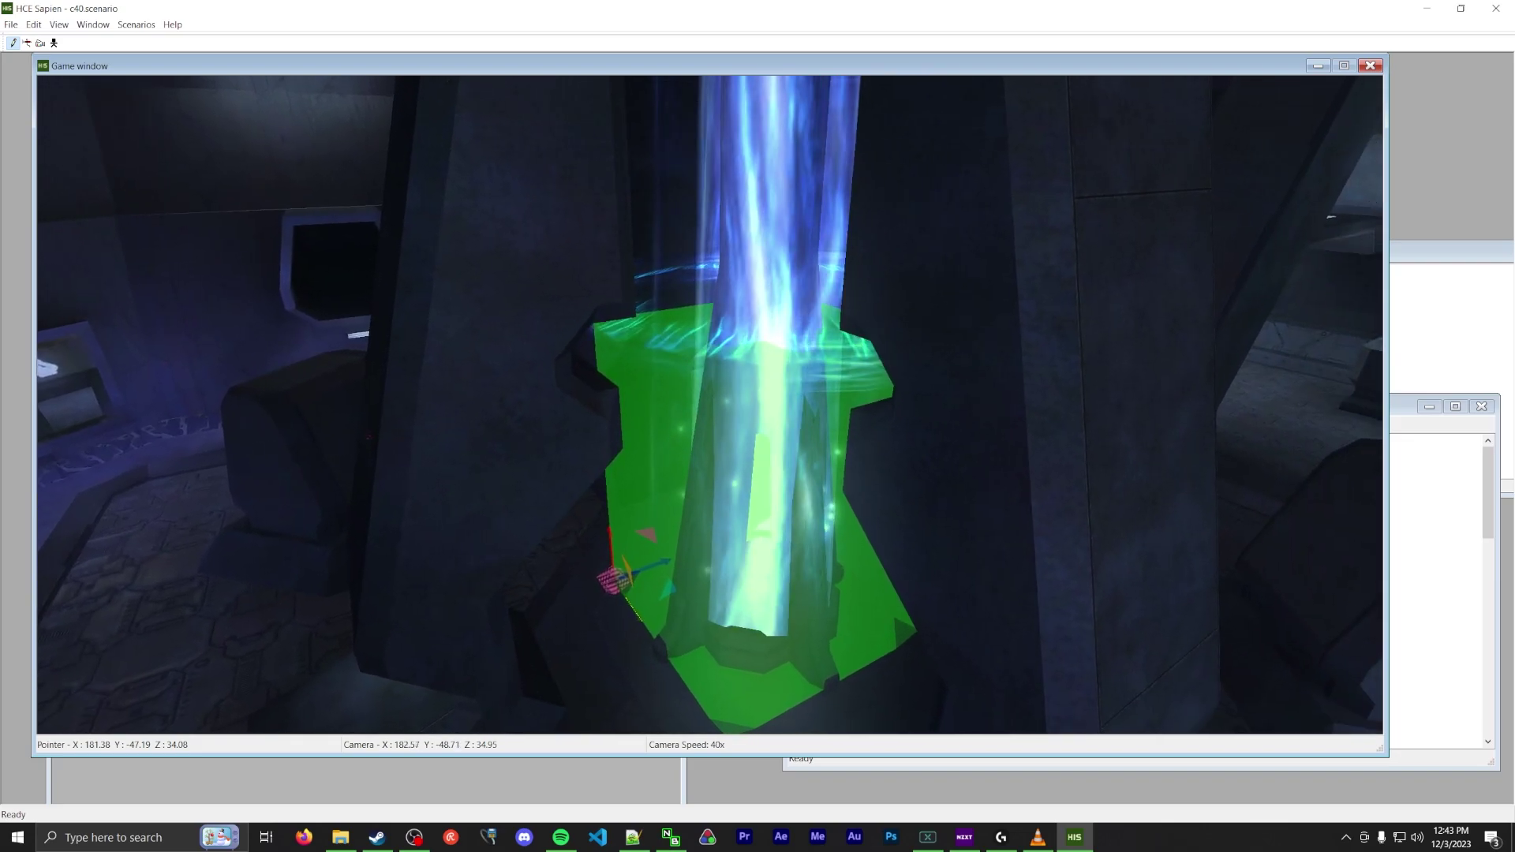
{"action": "middle_click_drag", "start_coordinate": [950, 287], "coordinate": [952, 293]}
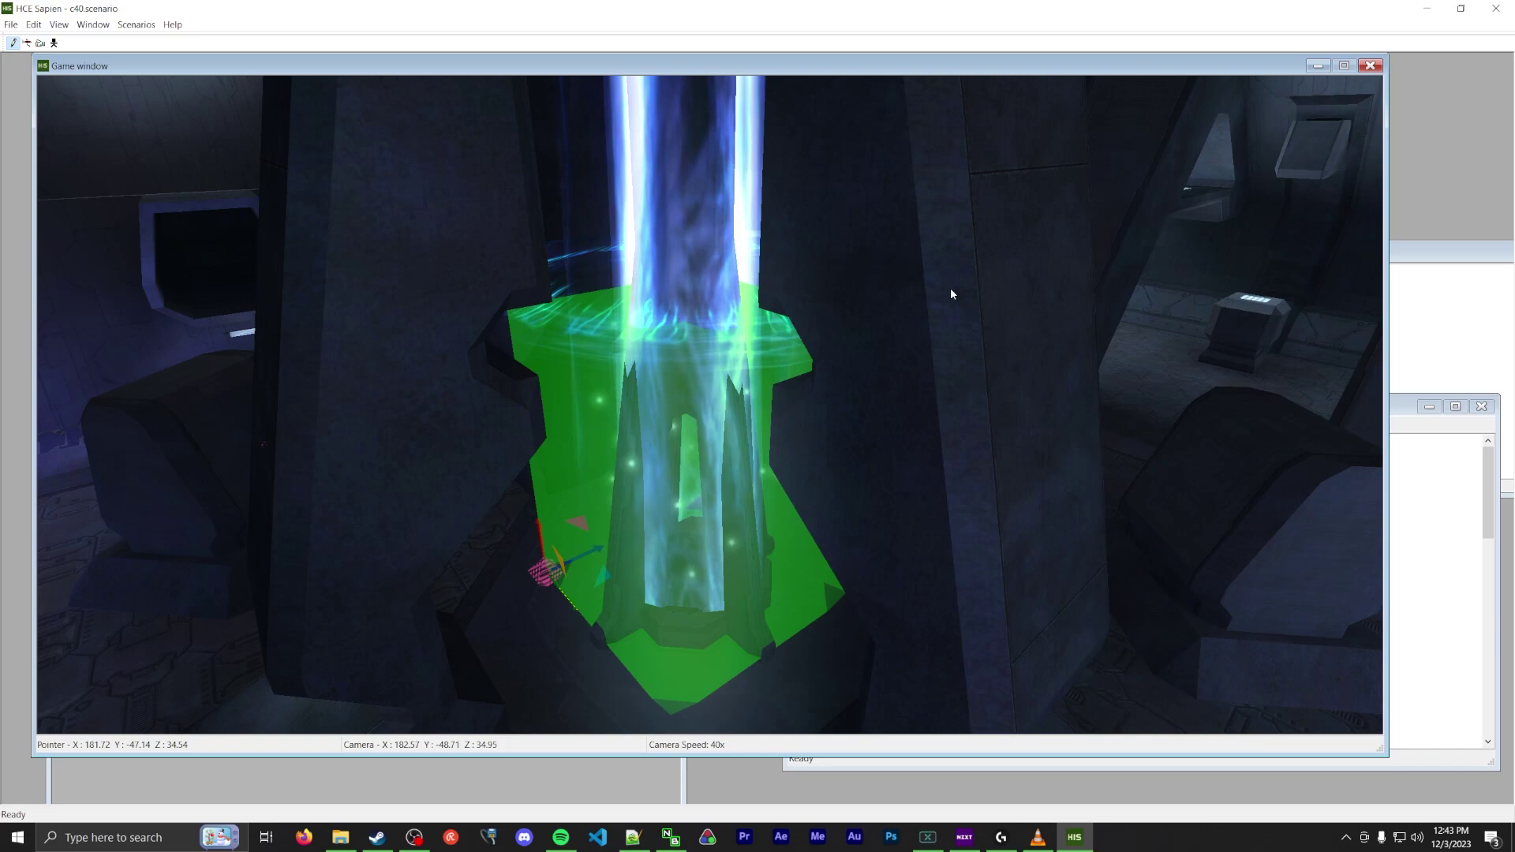
{"action": "key", "text": "d"}
{"action": "mouse_move", "coordinate": [985, 282]}
{"action": "middle_mouse_down"}
{"action": "mouse_move", "coordinate": [1145, 286]}
{"action": "mouse_move", "coordinate": [1004, 270]}
{"action": "middle_mouse_up"}
{"action": "key", "text": "a"}
{"action": "key", "text": "w"}
{"action": "key", "text": "d"}
{"action": "key", "text": "a"}
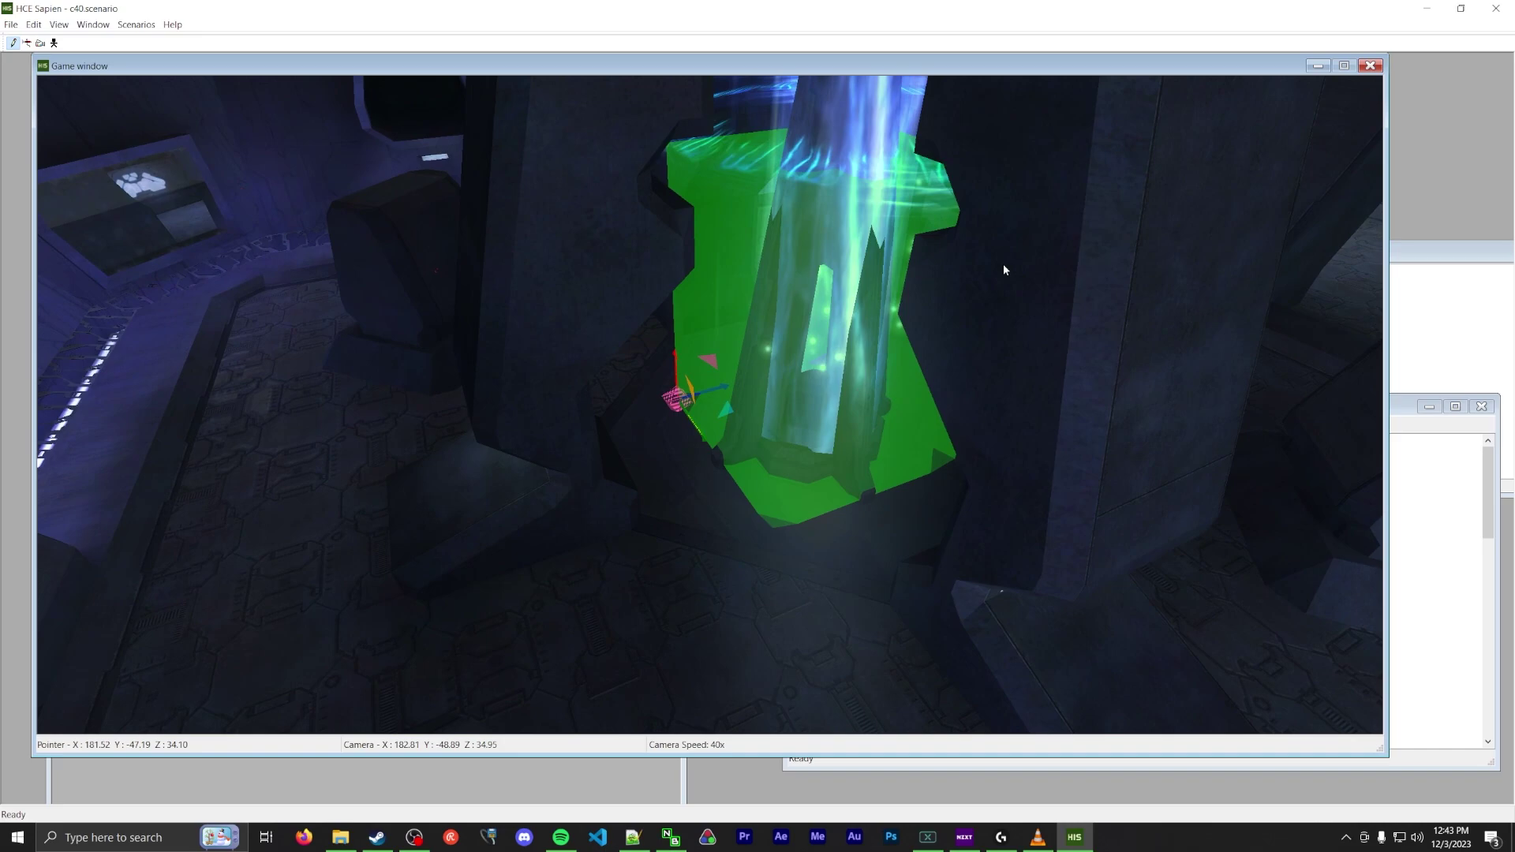